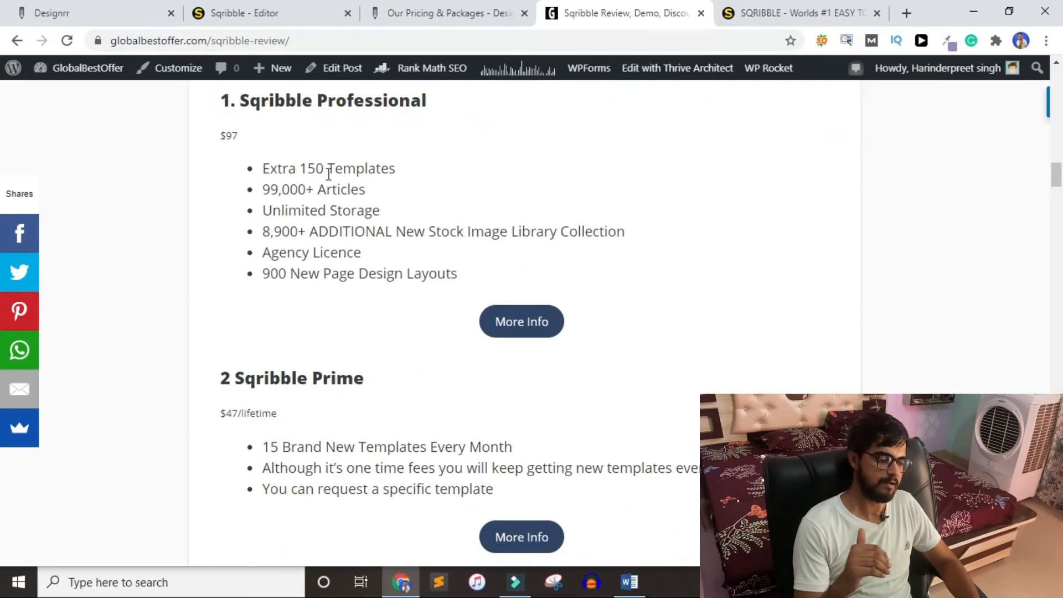
- Review the features listed for the Sqribble Front End and Sqribble Professional plans on the Sqribble review page
scroll(395, 184, "up", 4)
triple_click(268, 264)
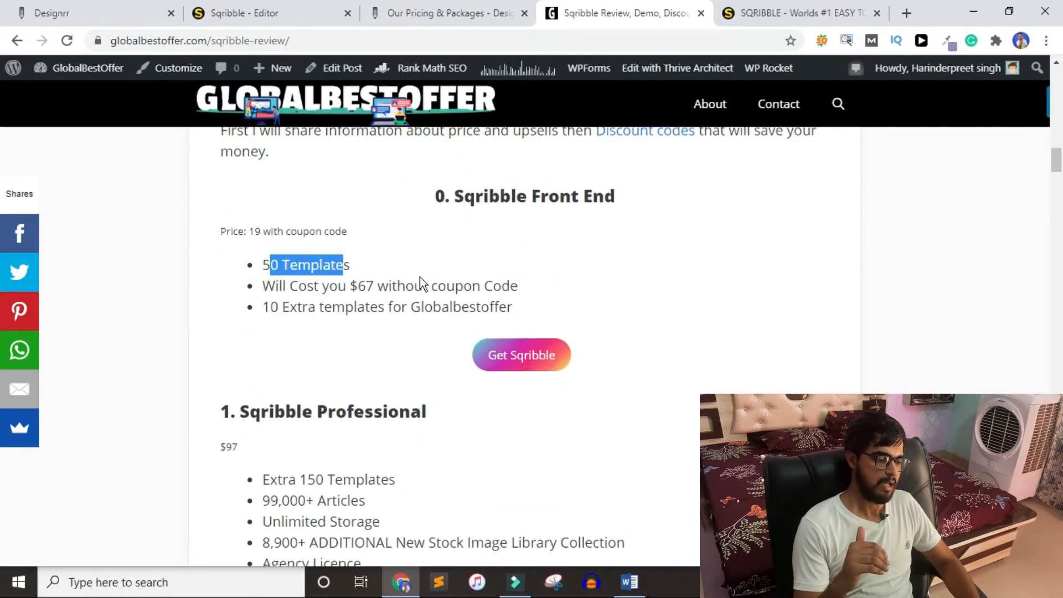
scroll(310, 327, "down", 5)
left_click_drag(270, 190, 319, 193)
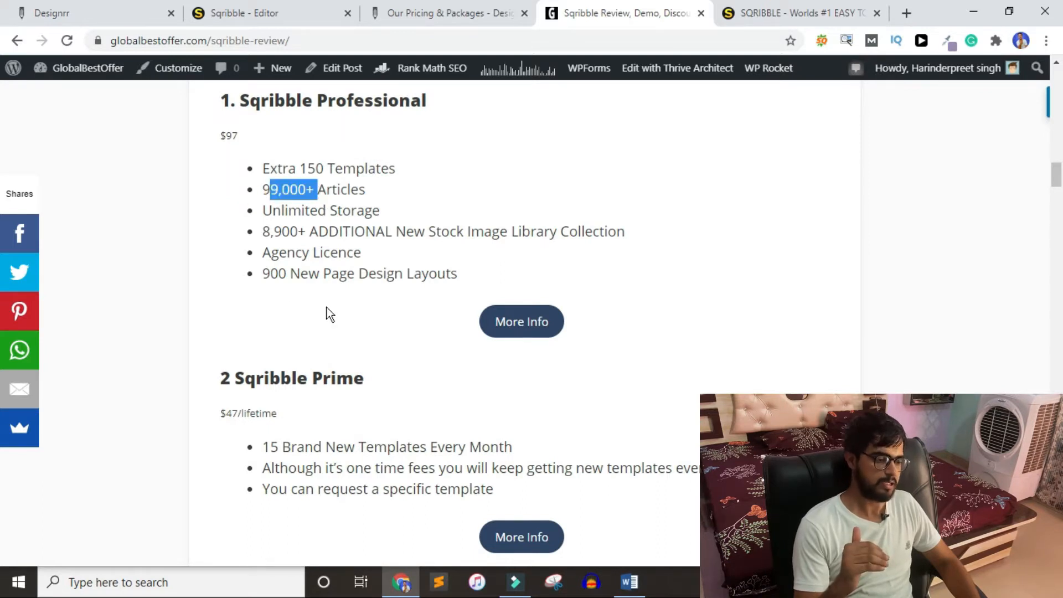
left_click_drag(286, 211, 380, 213)
left_click_drag(274, 233, 376, 233)
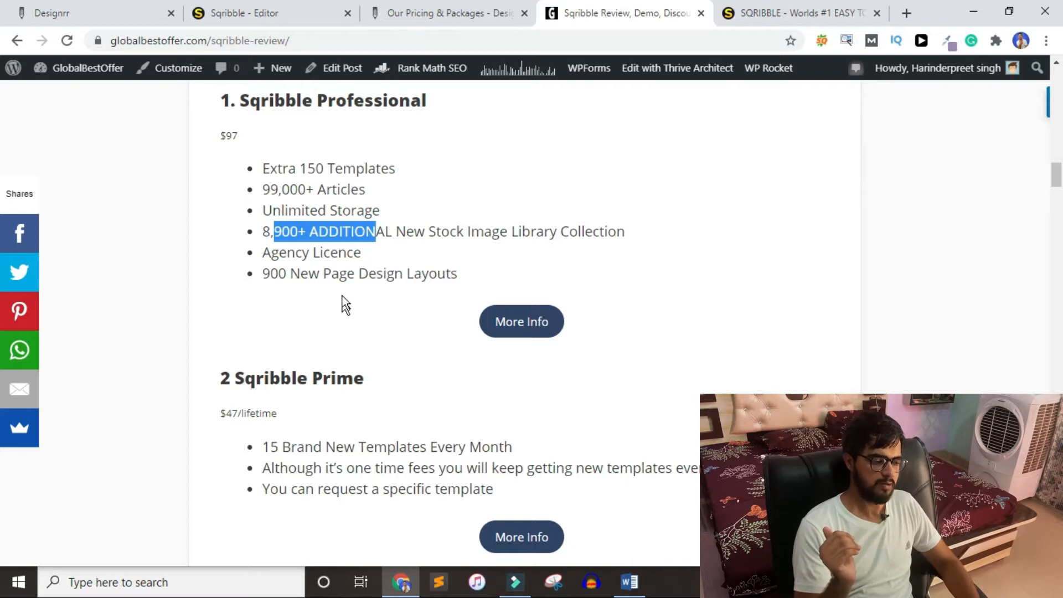
left_click_drag(361, 260, 385, 274)
scroll(255, 222, "down", 3)
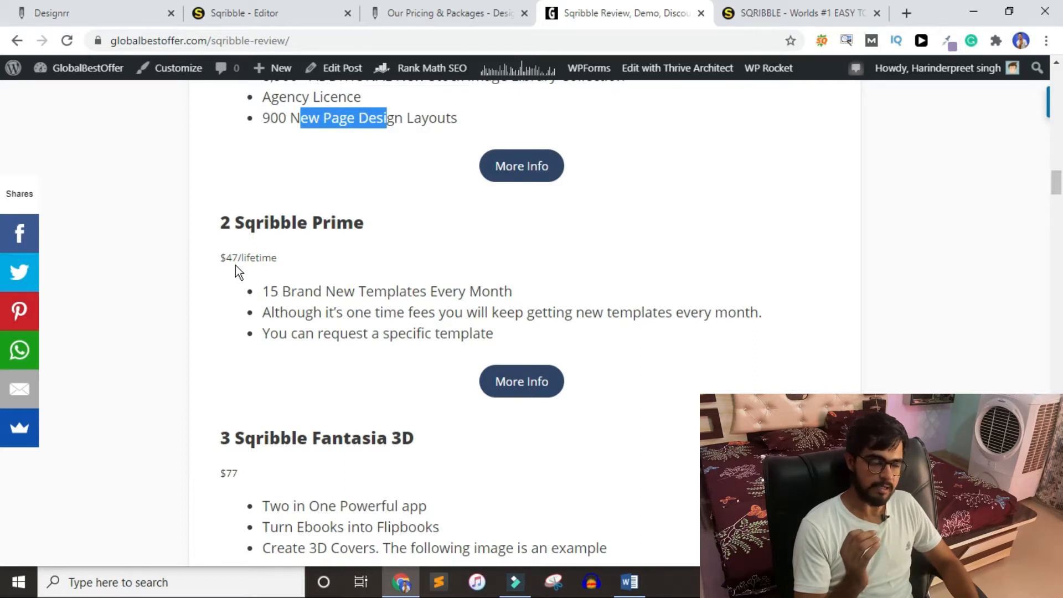
- Review the Sqribble Prime, Fantasia 3D and Auto Job upsells, including template requests, flipbooks and the freelancer job sites covered
scroll(277, 310, "up", 3)
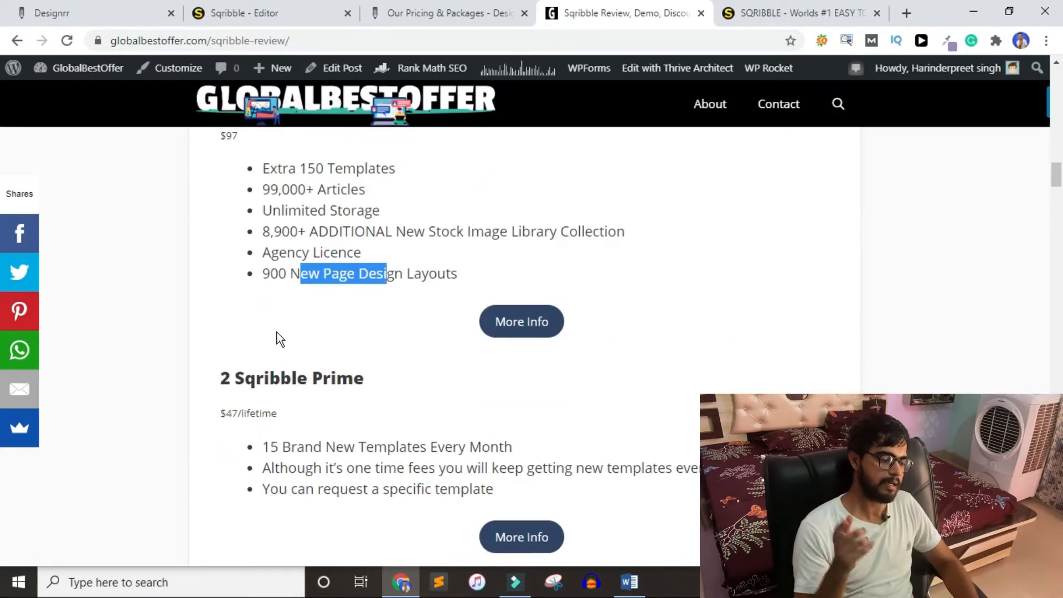
scroll(279, 339, "down", 3)
left_click_drag(271, 292, 378, 292)
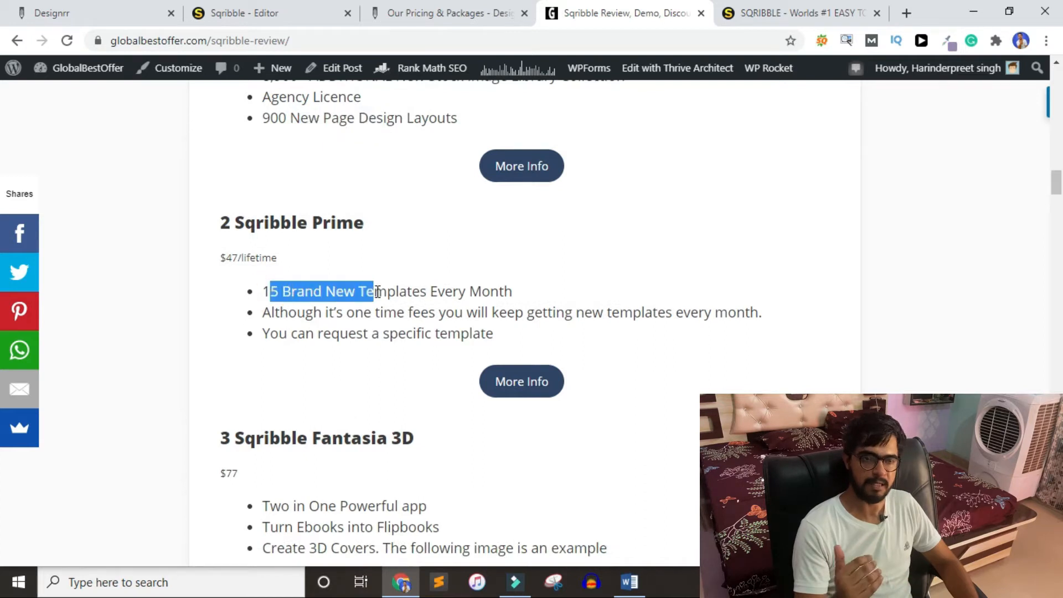
left_click_drag(330, 334, 448, 334)
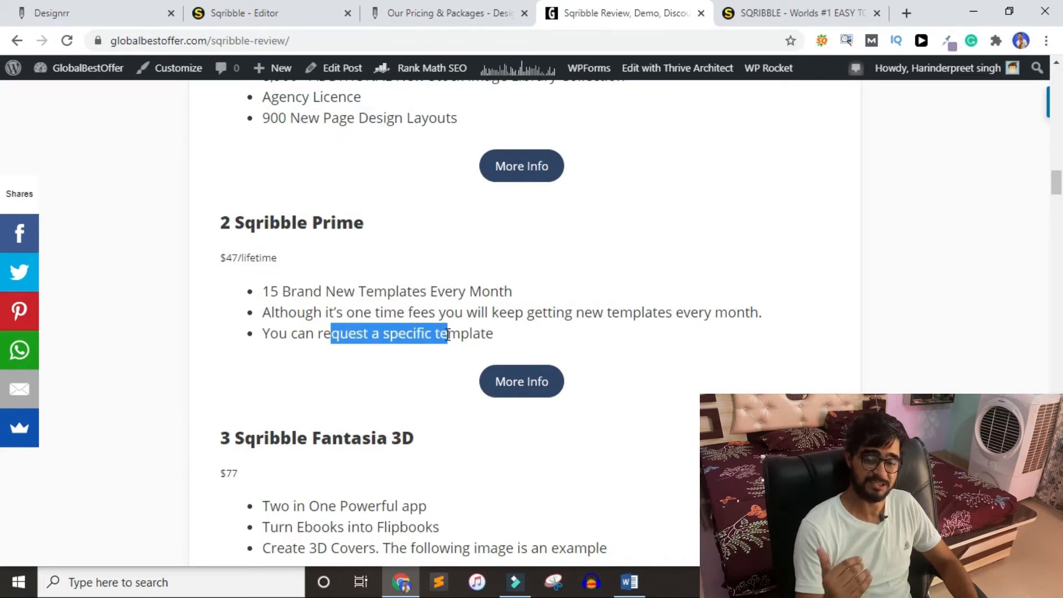
scroll(449, 334, "down", 6)
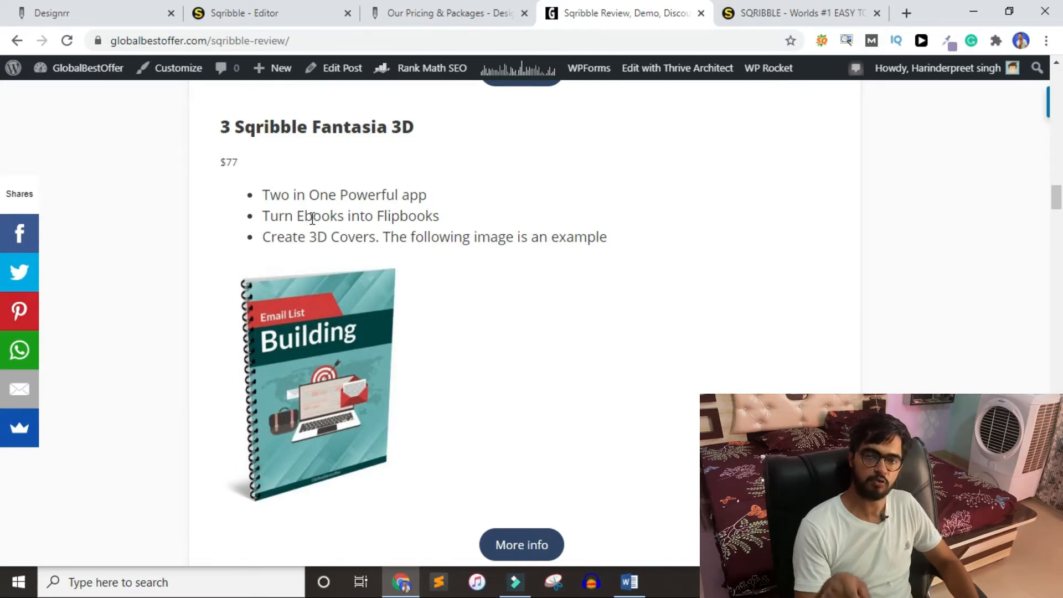
left_click_drag(313, 216, 440, 218)
scroll(325, 392, "down", 5)
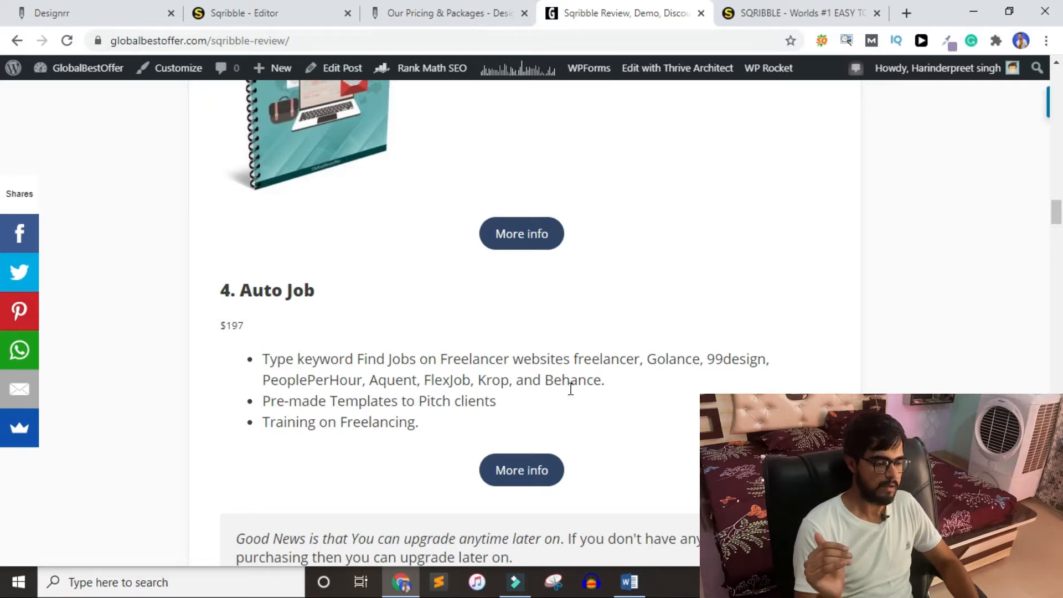
left_click_drag(356, 360, 601, 379)
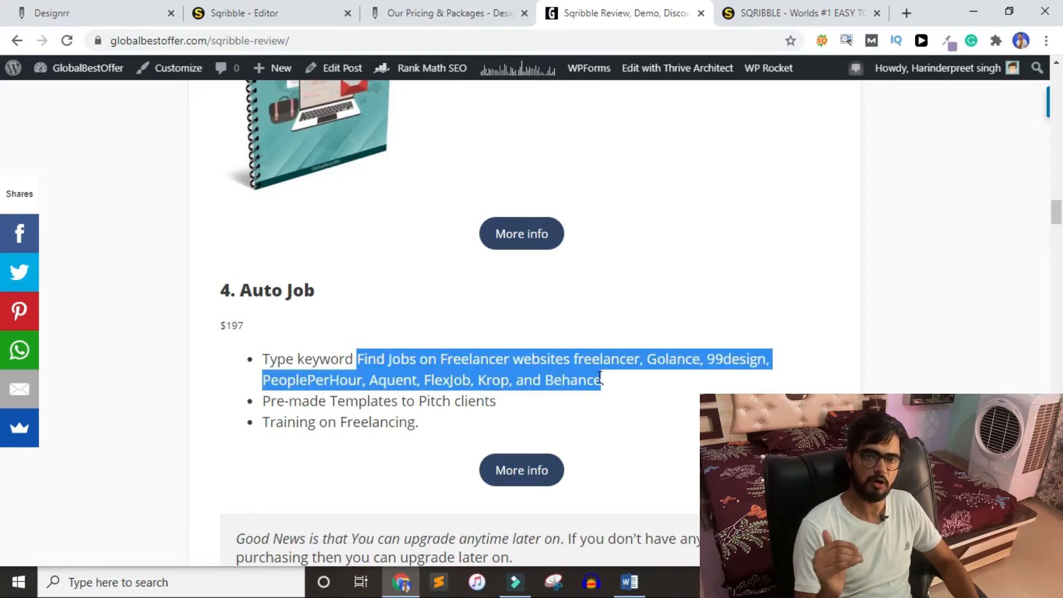
left_click(661, 389)
- Examine the discount code table, the AUTOJOB coupon offer and the instructions for applying a code
scroll(282, 358, "down", 8)
left_click_drag(493, 388, 438, 387)
left_click_drag(783, 388, 726, 388)
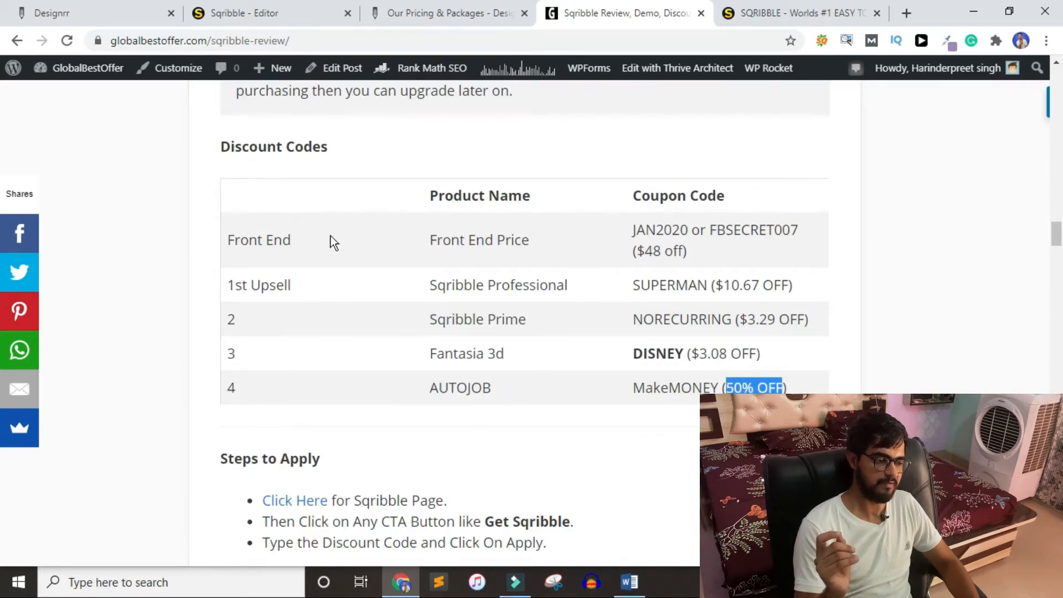
scroll(394, 365, "down", 5)
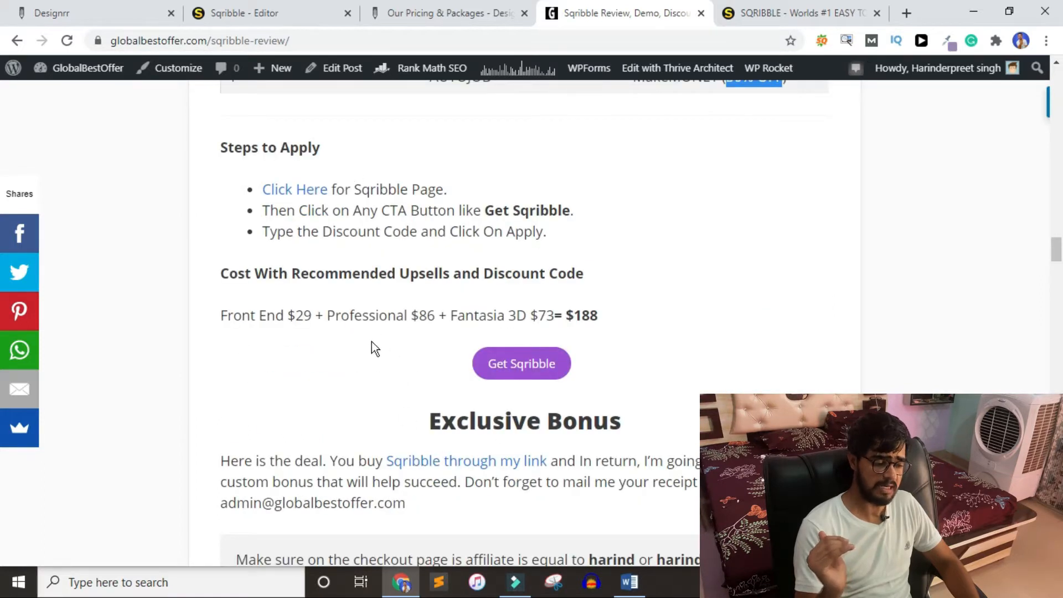
- Look through the exclusive bonus section, from the non-fiction book writing course to the Making Remote Work Work guide
scroll(408, 320, "down", 14)
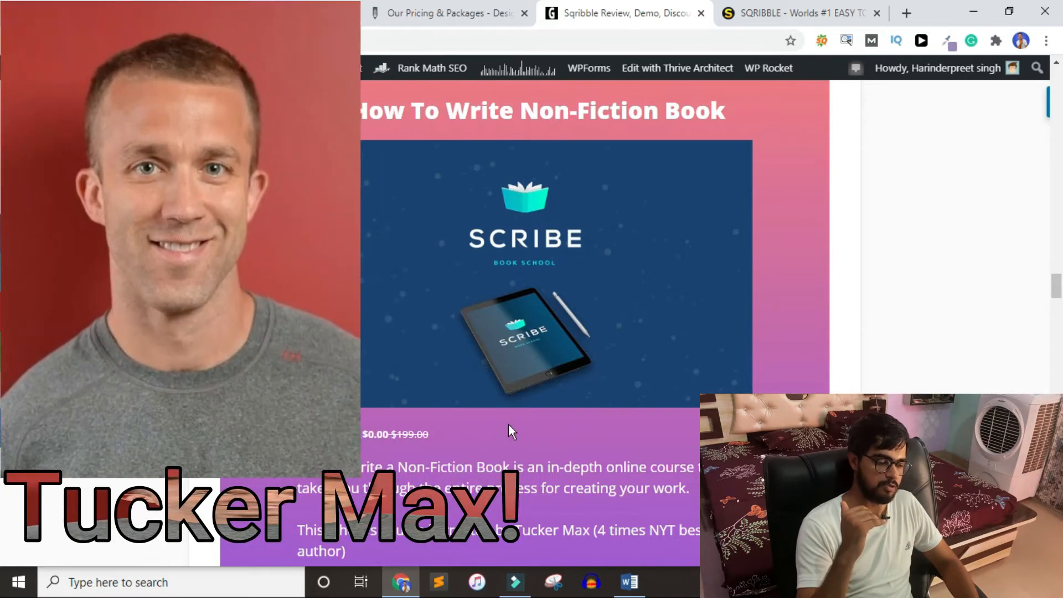
scroll(508, 424, "down", 15)
scroll(508, 424, "up", 5)
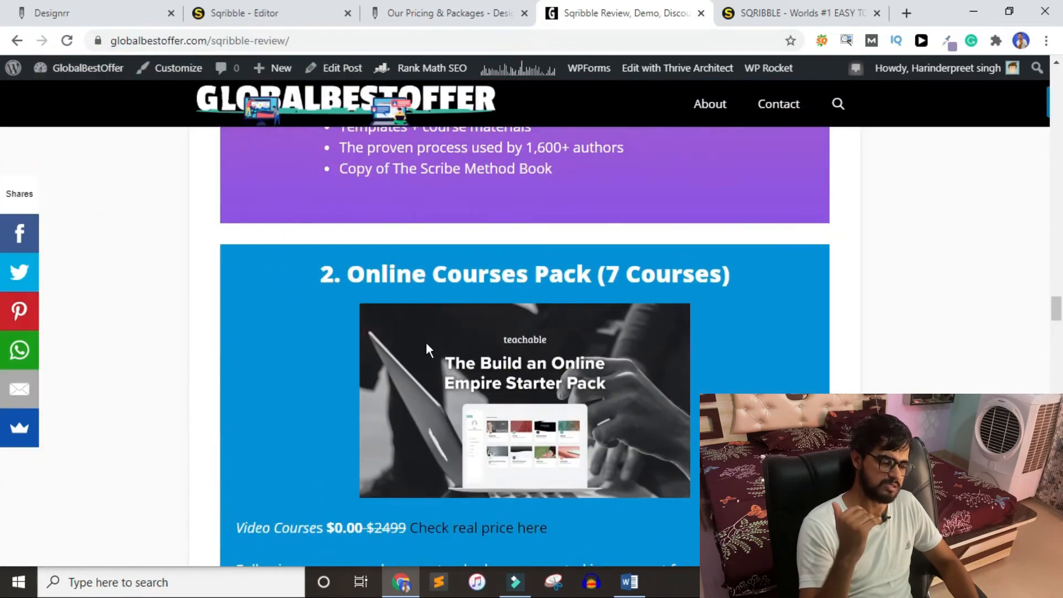
scroll(481, 338, "down", 15)
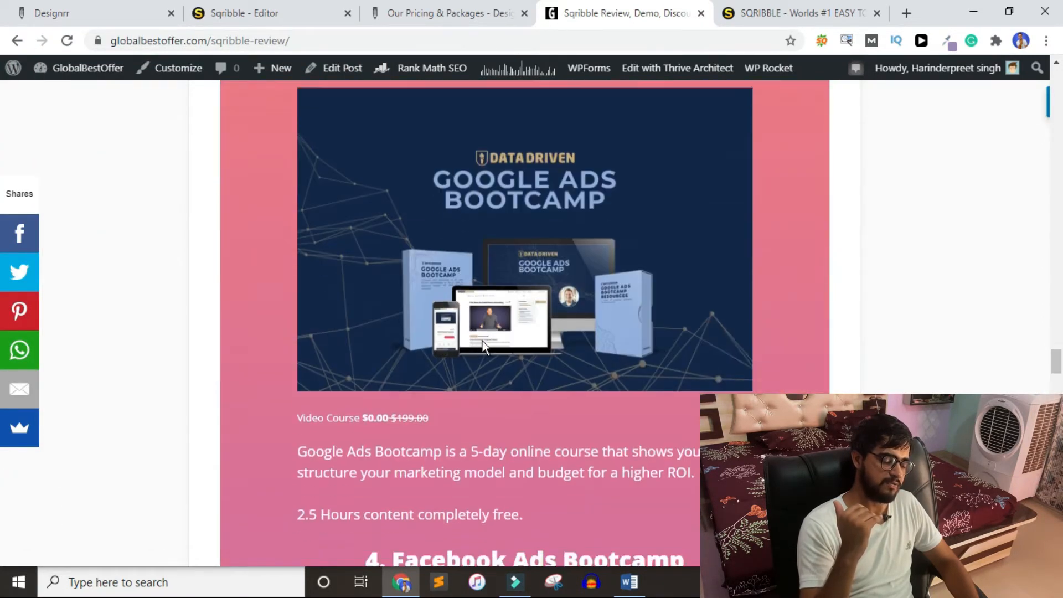
scroll(482, 342, "down", 6)
scroll(483, 341, "down", 13)
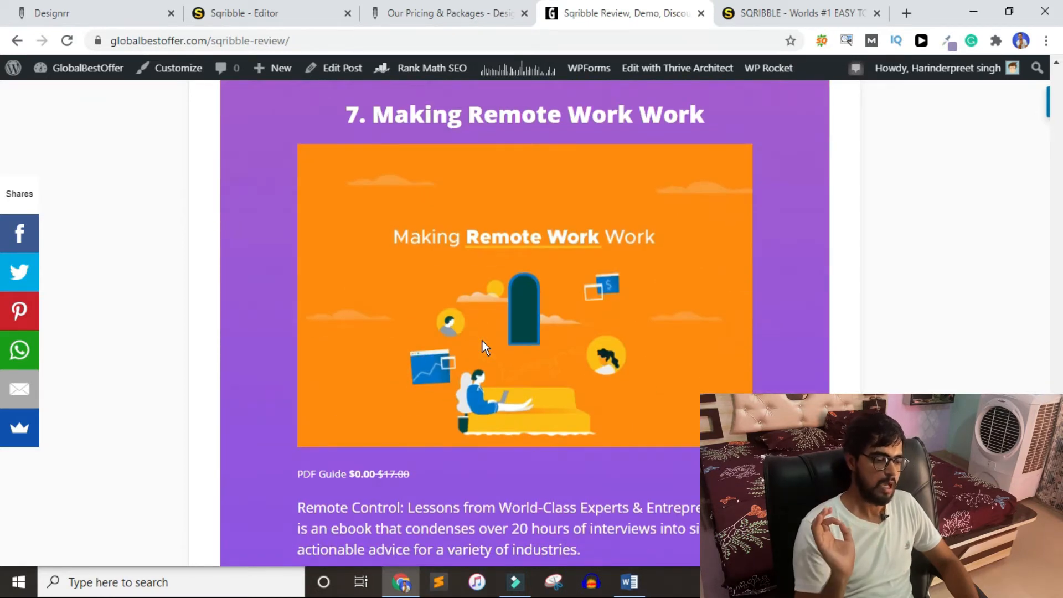
- Switch to the Designrr pricing page and compare the monthly Standard, Pro, Premium and Business plans
left_click(422, 14)
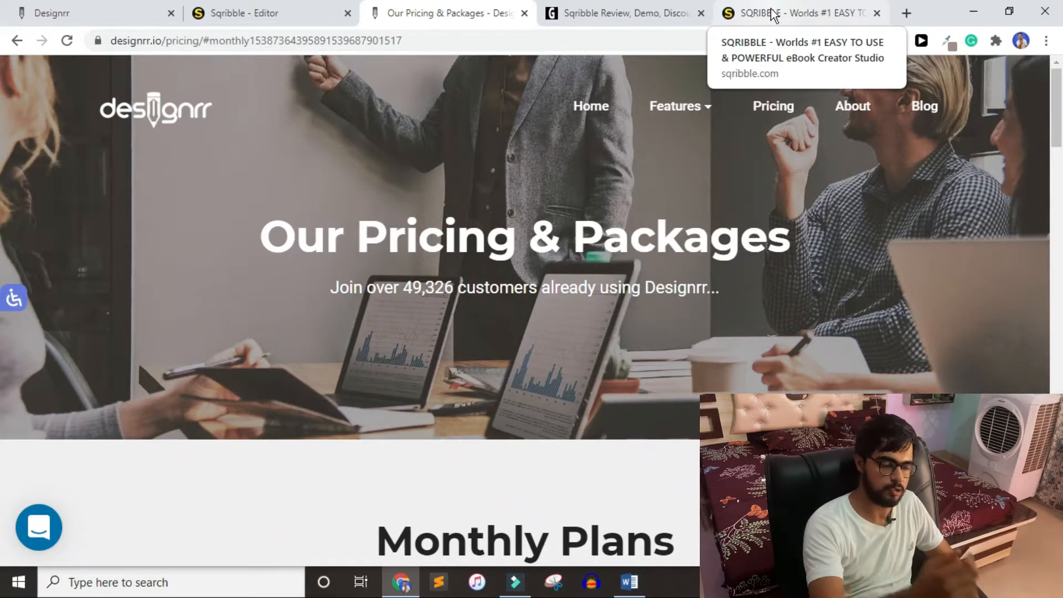
scroll(587, 351, "down", 8)
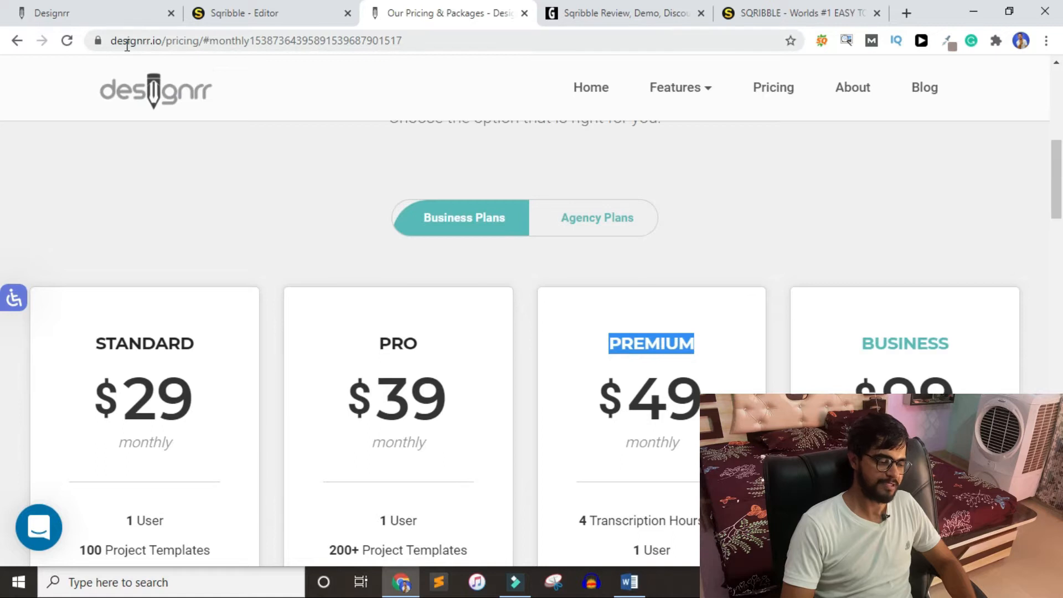
scroll(260, 363, "down", 3)
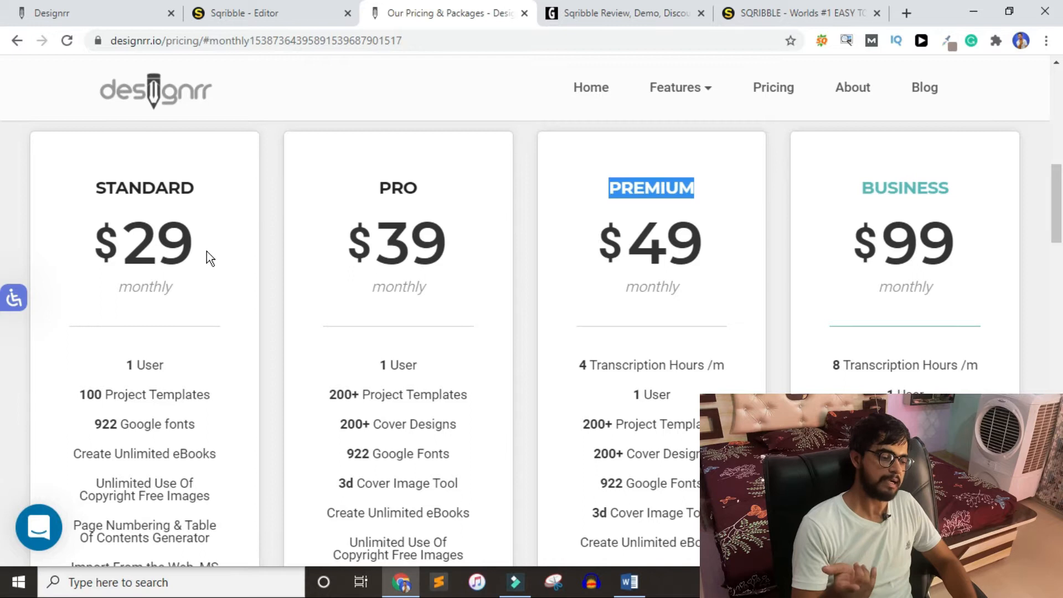
left_click_drag(194, 187, 92, 184)
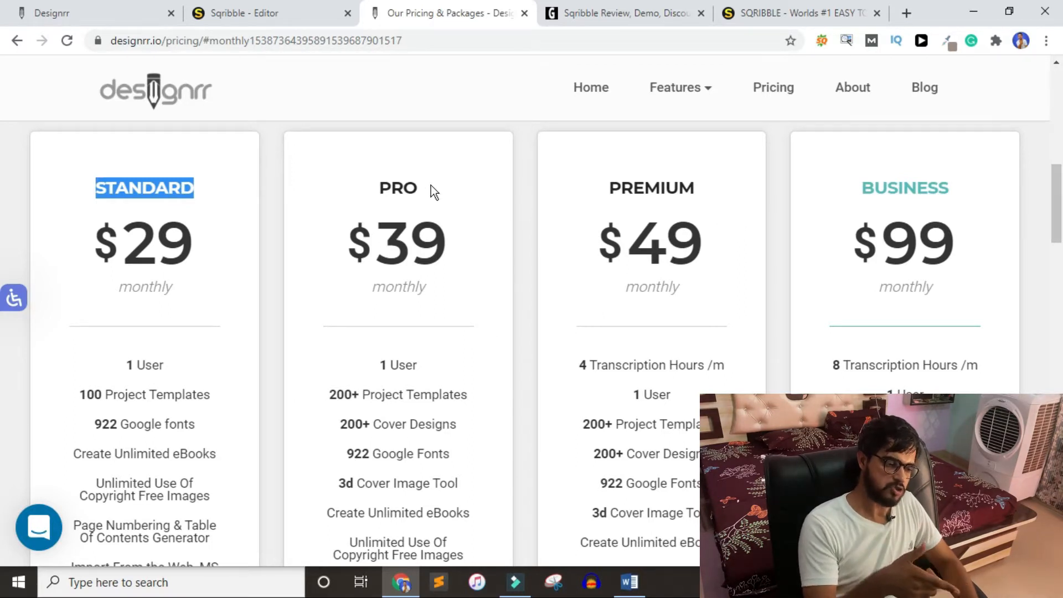
left_click_drag(391, 188, 422, 189)
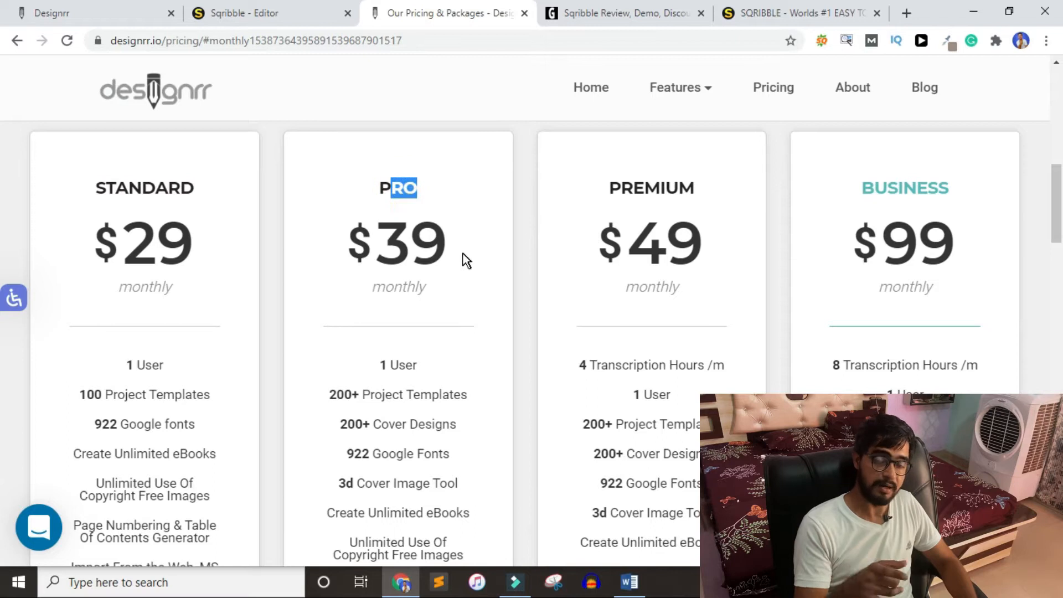
left_click_drag(463, 253, 357, 256)
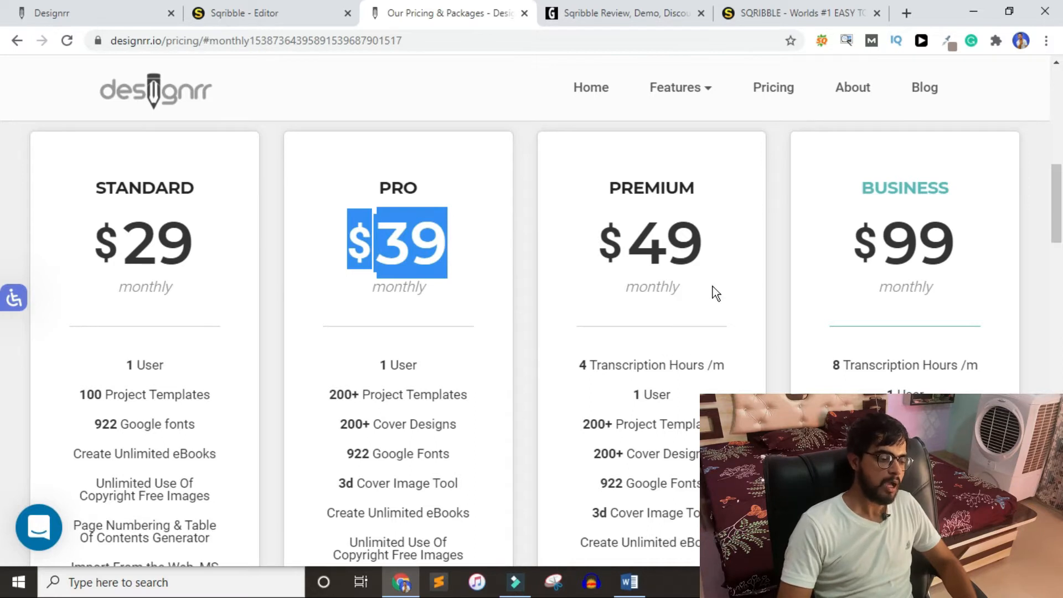
scroll(713, 286, "down", 10)
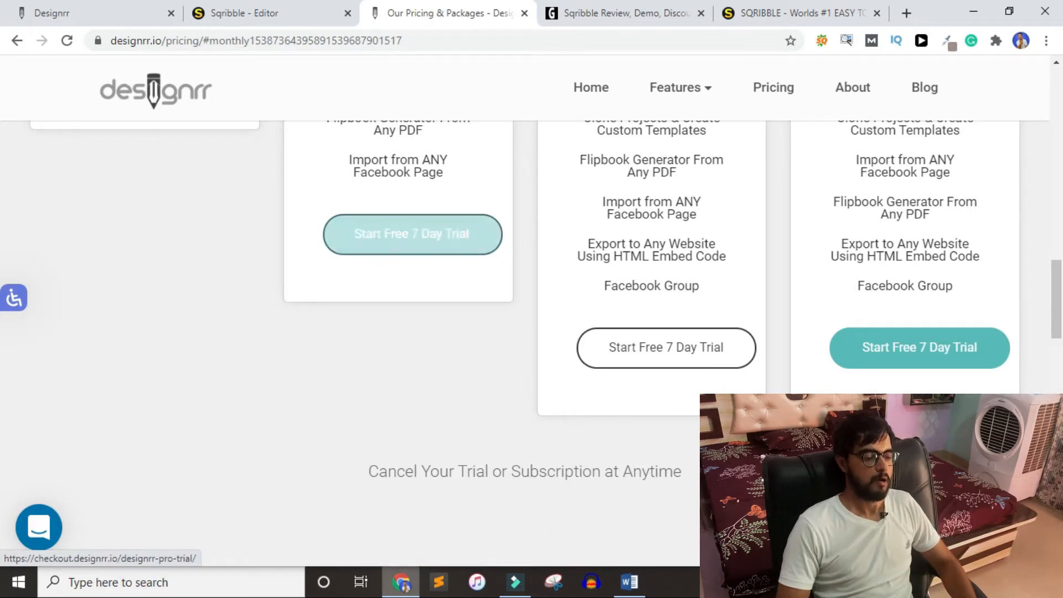
scroll(524, 347, "up", 8)
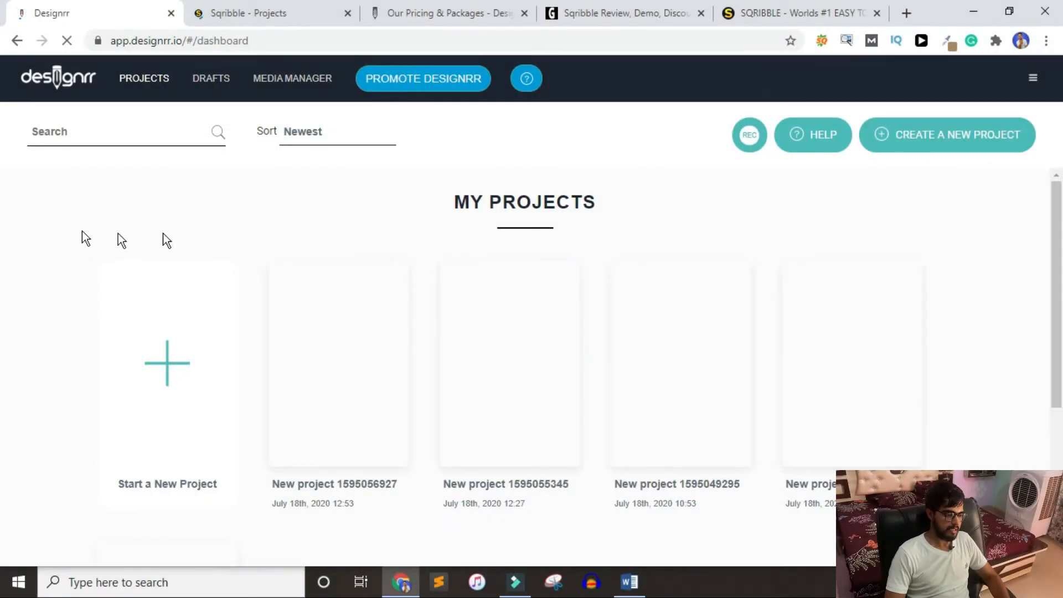
- Compare the Sqribble projects page with the Designrr projects dashboard
left_click(258, 13)
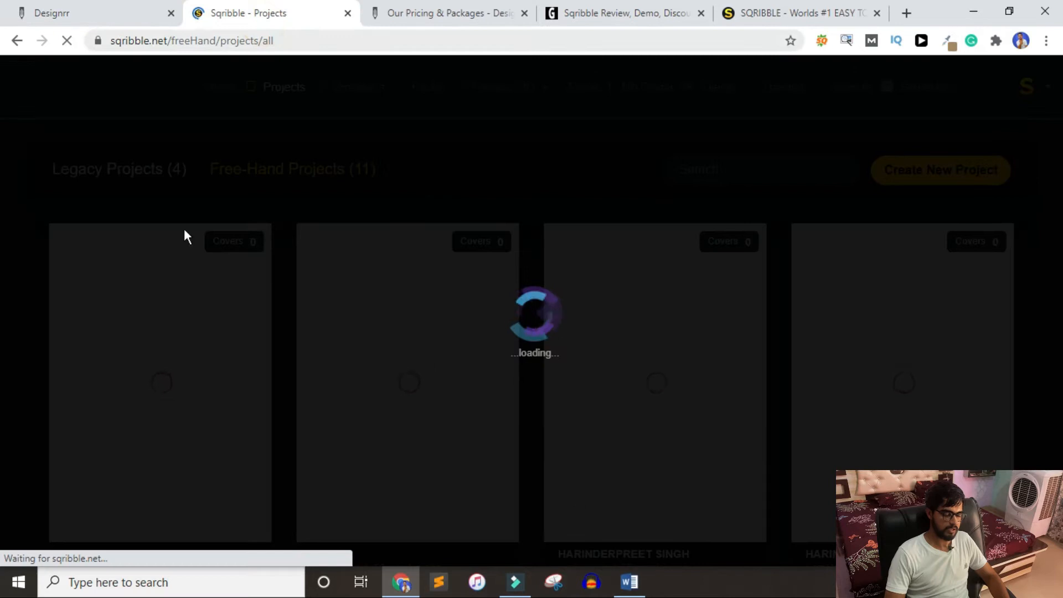
left_click(86, 11)
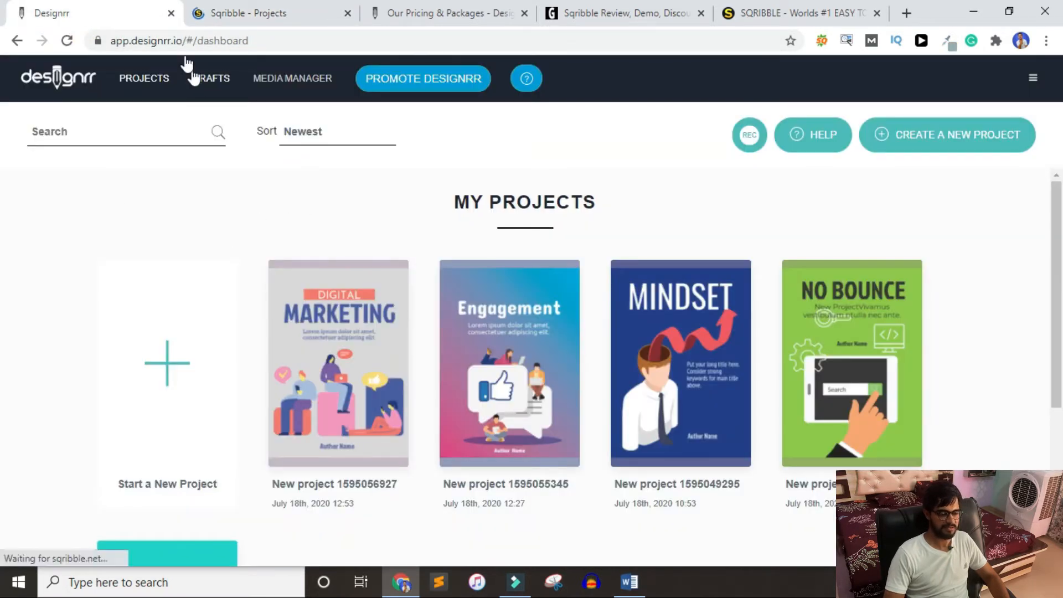
left_click(239, 13)
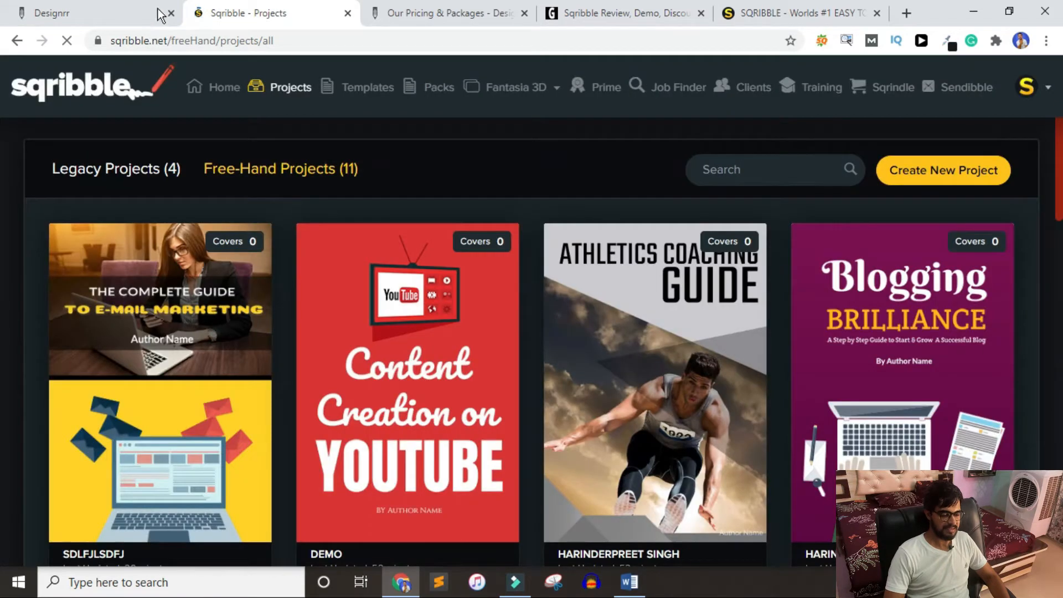
left_click(117, 15)
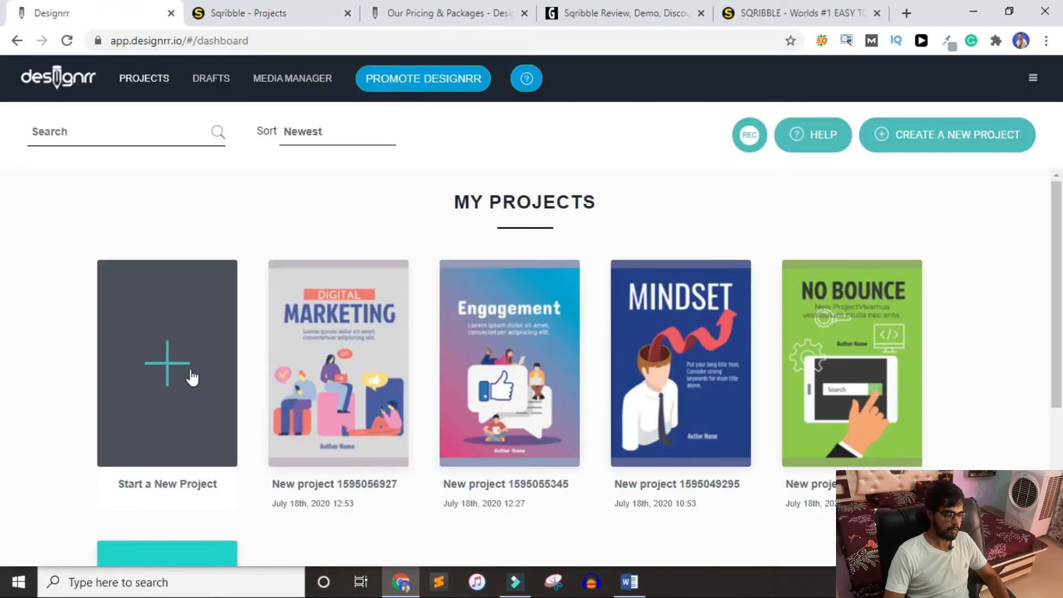
- Start a new project in Designrr, and start another new project in Sqribble
left_click(171, 342)
left_click(282, 13)
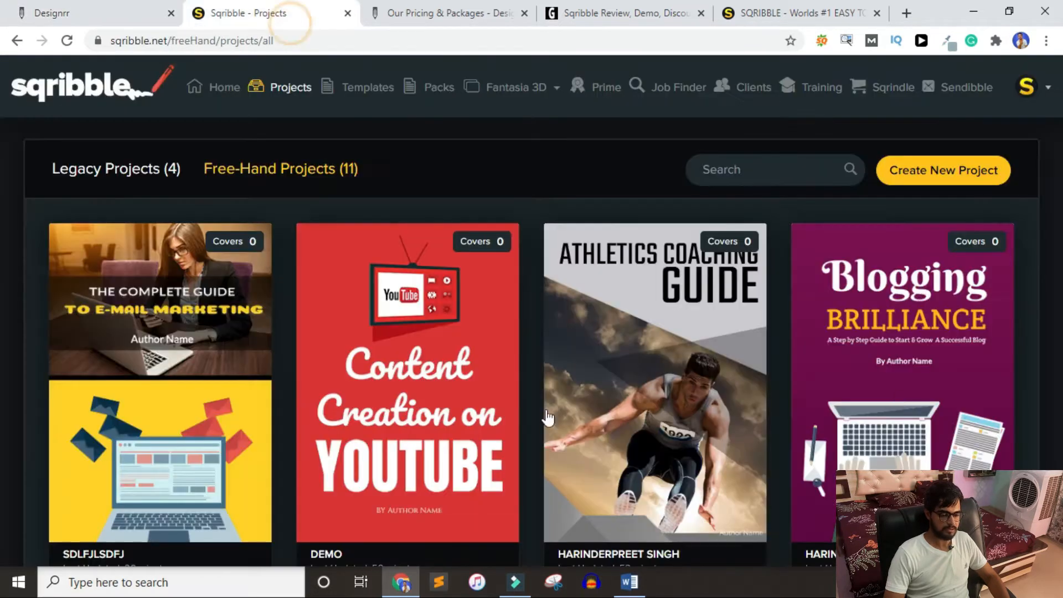
left_click(990, 183)
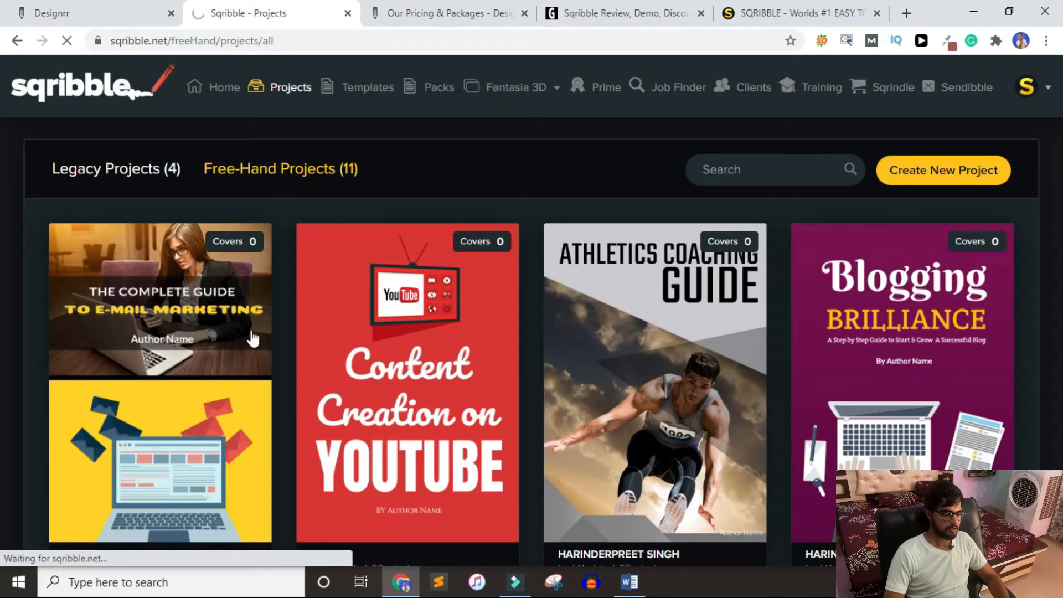
- Review the import options for a new Designrr project and check the Premium plan on the Designrr pricing page
left_click(72, 14)
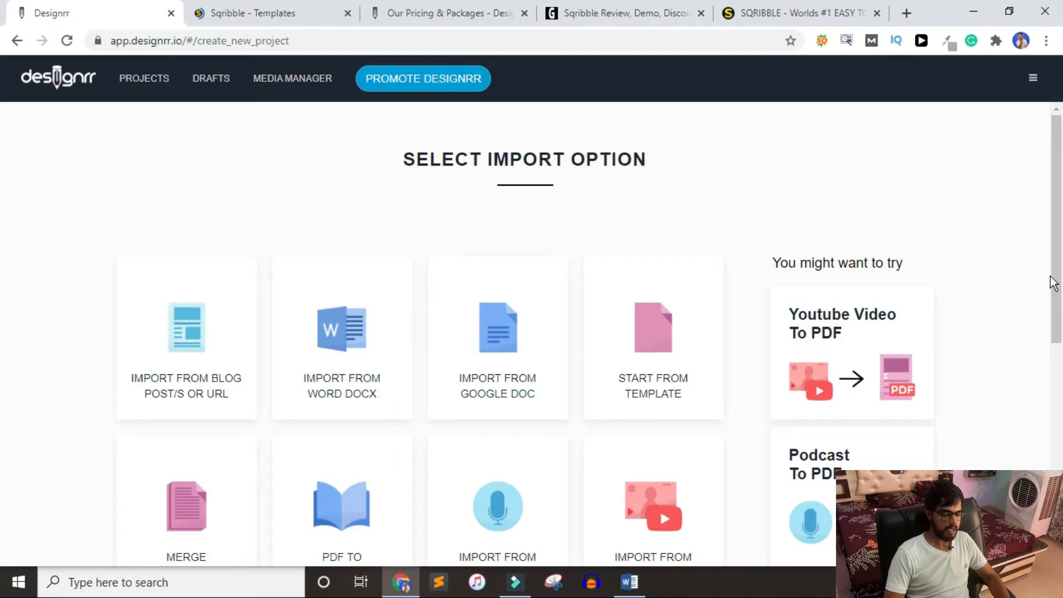
scroll(951, 422, "down", 2)
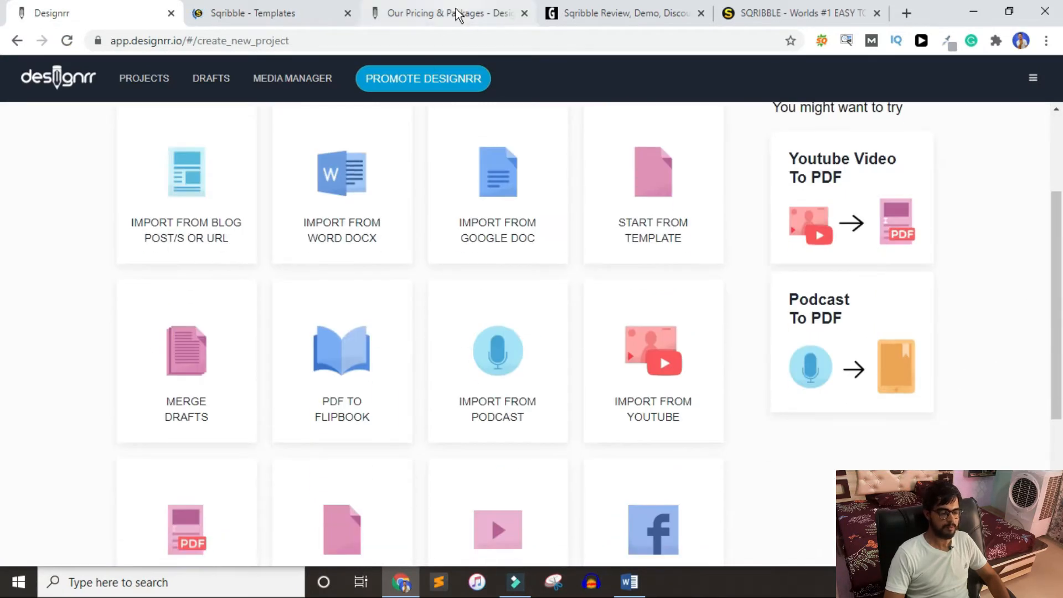
left_click(456, 11)
left_click_drag(632, 188, 660, 188)
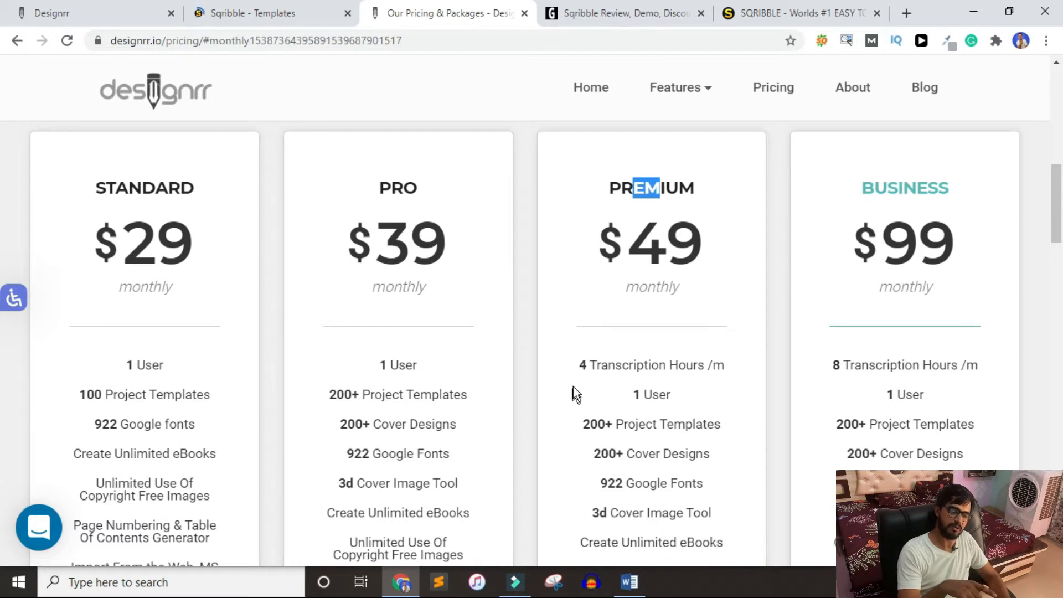
left_click(620, 193)
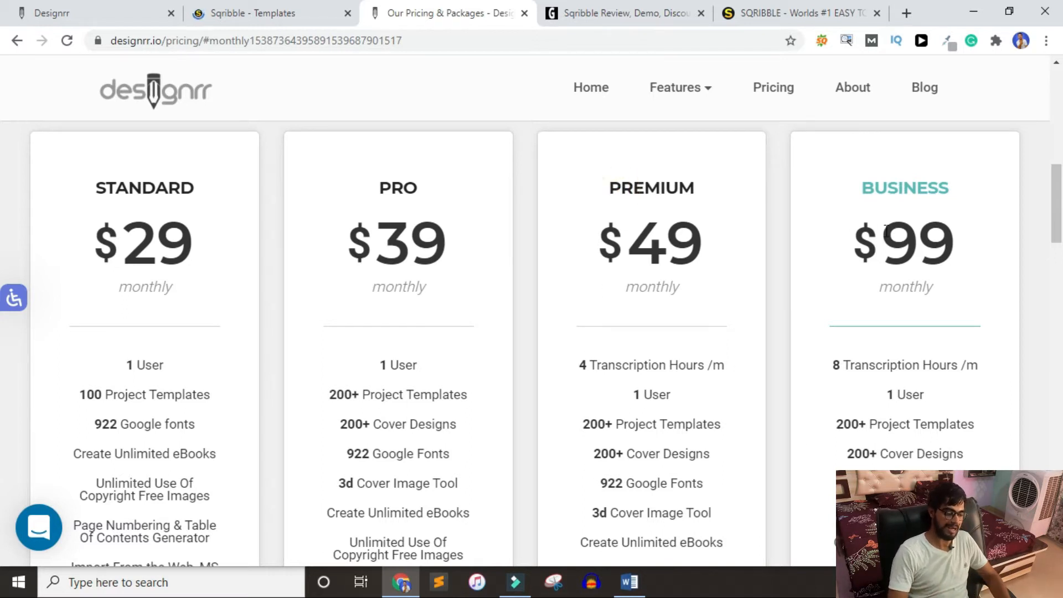
- Check the Sqribble templates page, review Designrr's import options for the new project, and start it from a template
left_click(264, 14)
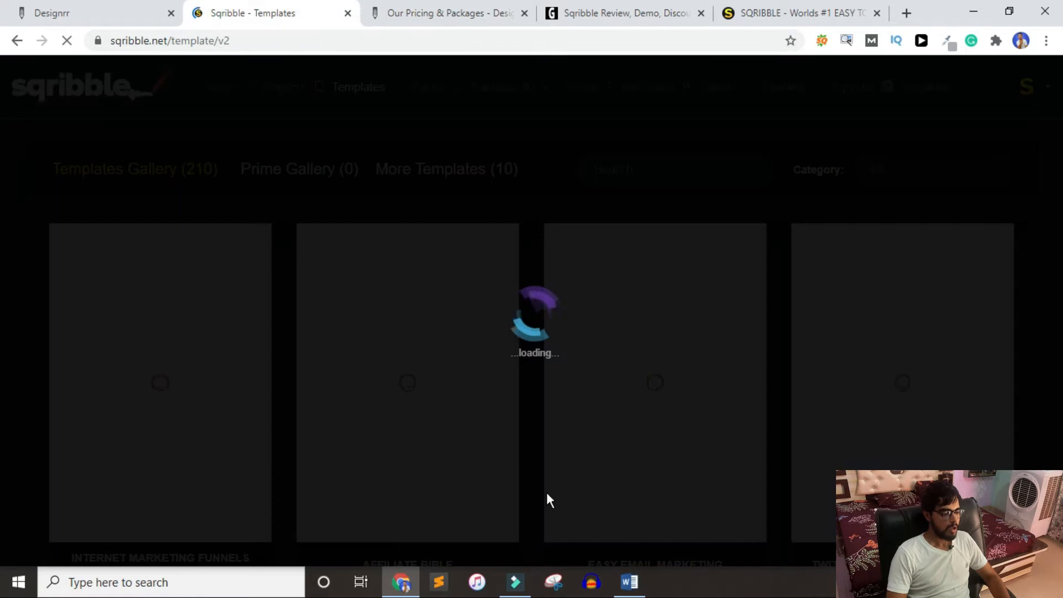
left_click(25, 21)
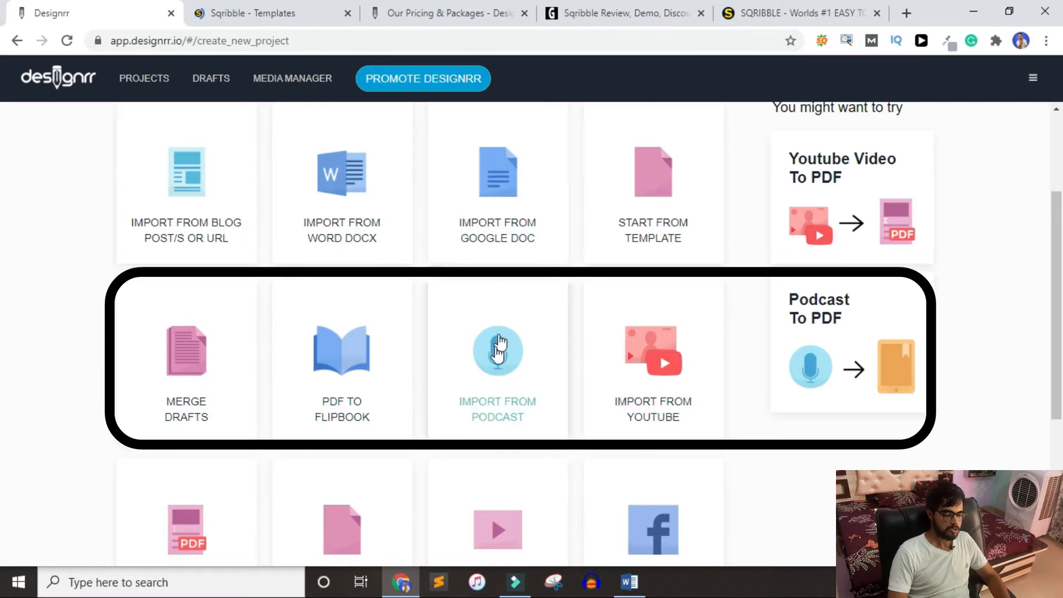
scroll(496, 410, "down", 3)
scroll(626, 376, "up", 6)
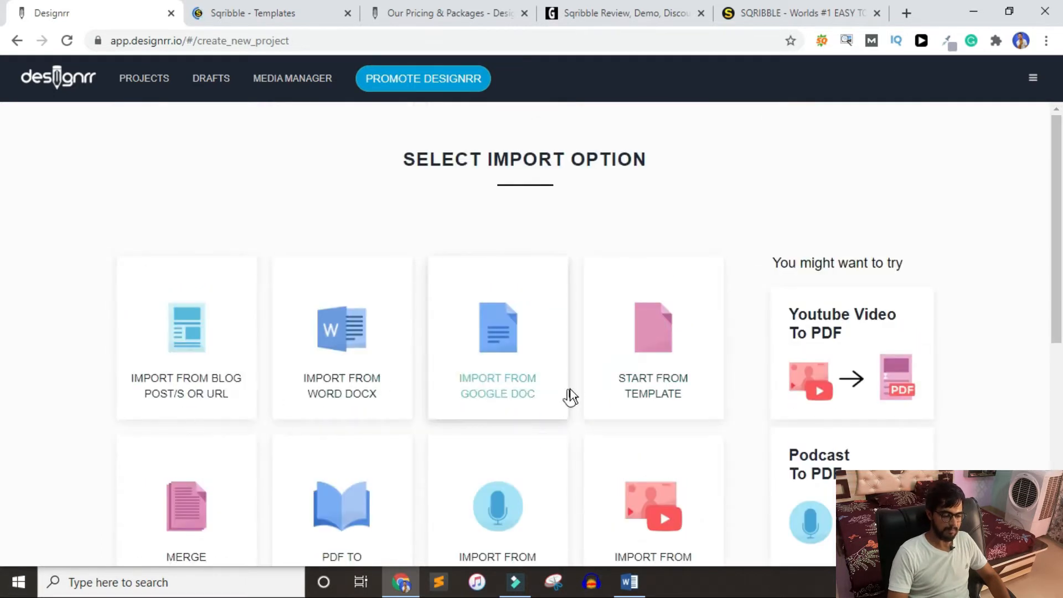
left_click(636, 368)
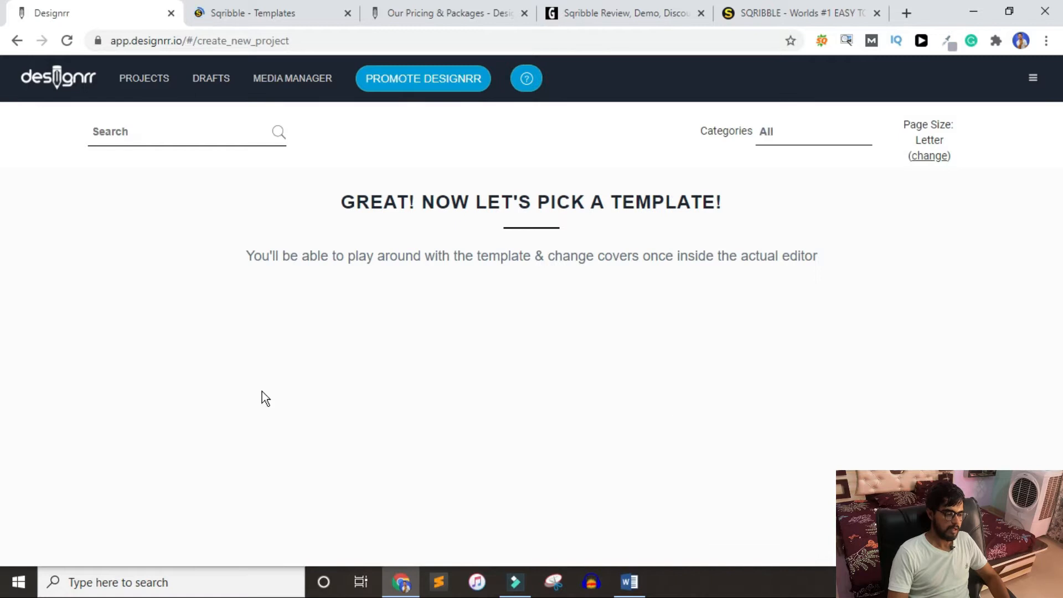
- Check the Sqribble templates page again, return to Designrr, and preview the pages of the SEO 2-04 template
left_click(268, 14)
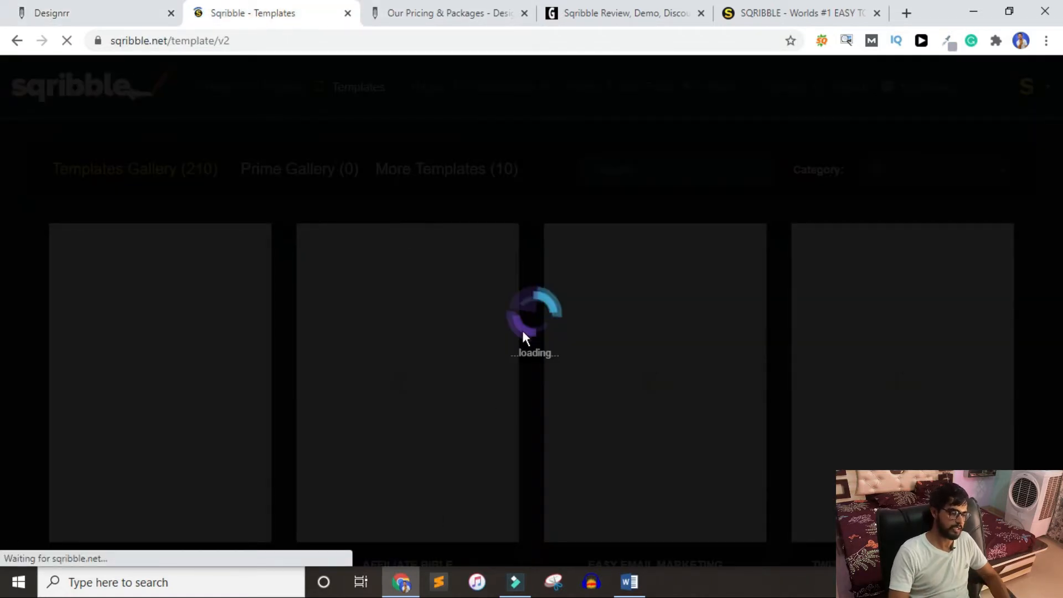
left_click(98, 14)
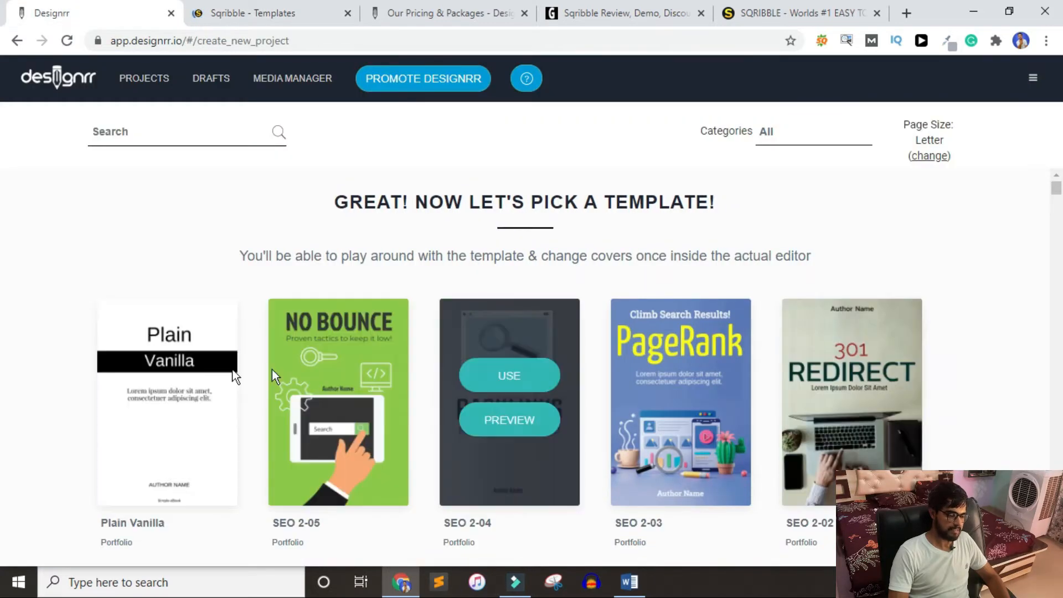
scroll(748, 320, "down", 3)
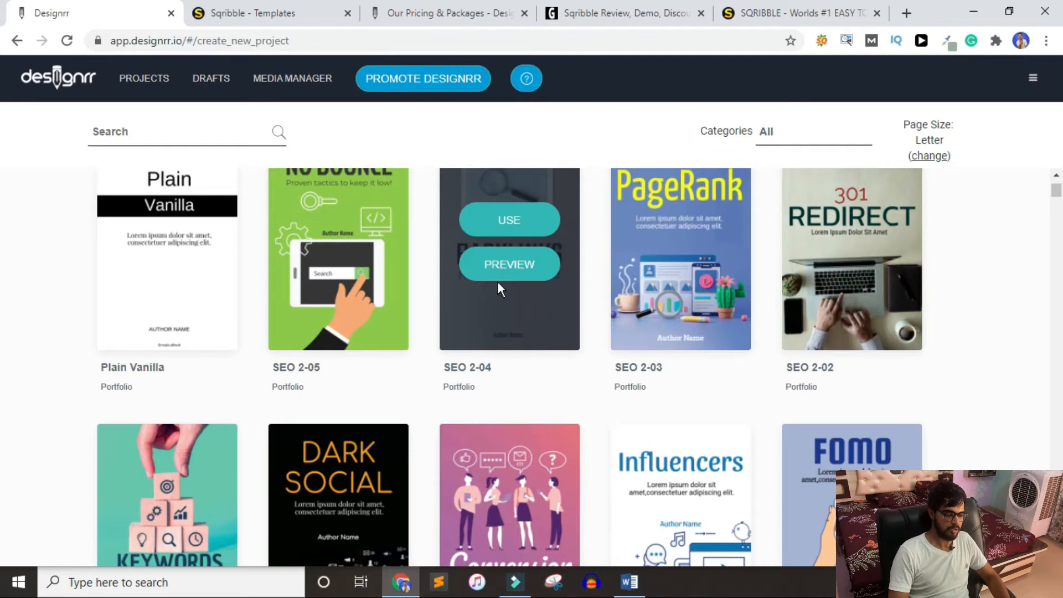
left_click(505, 268)
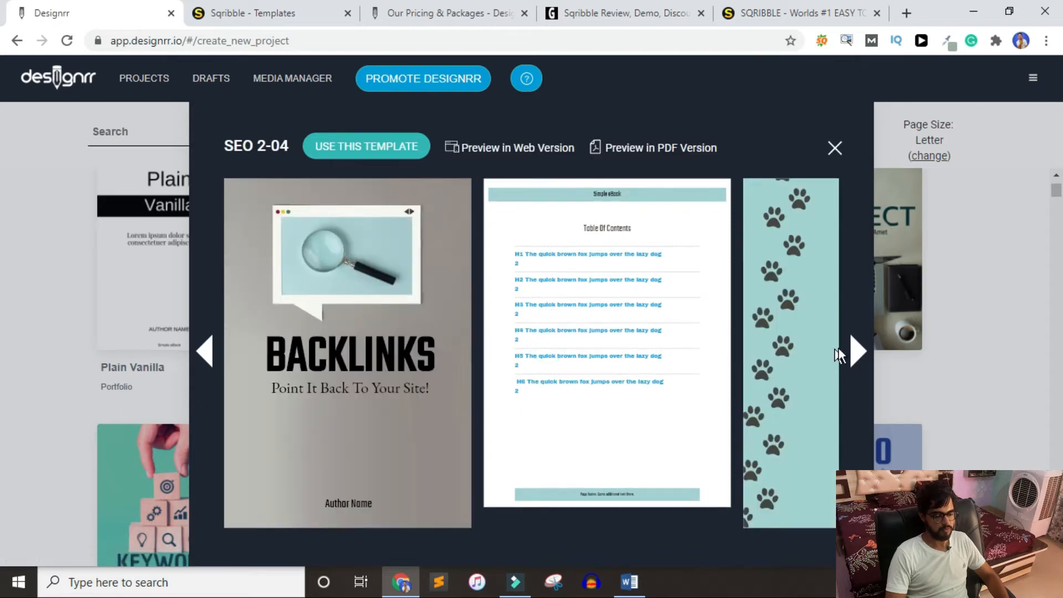
left_click(855, 349)
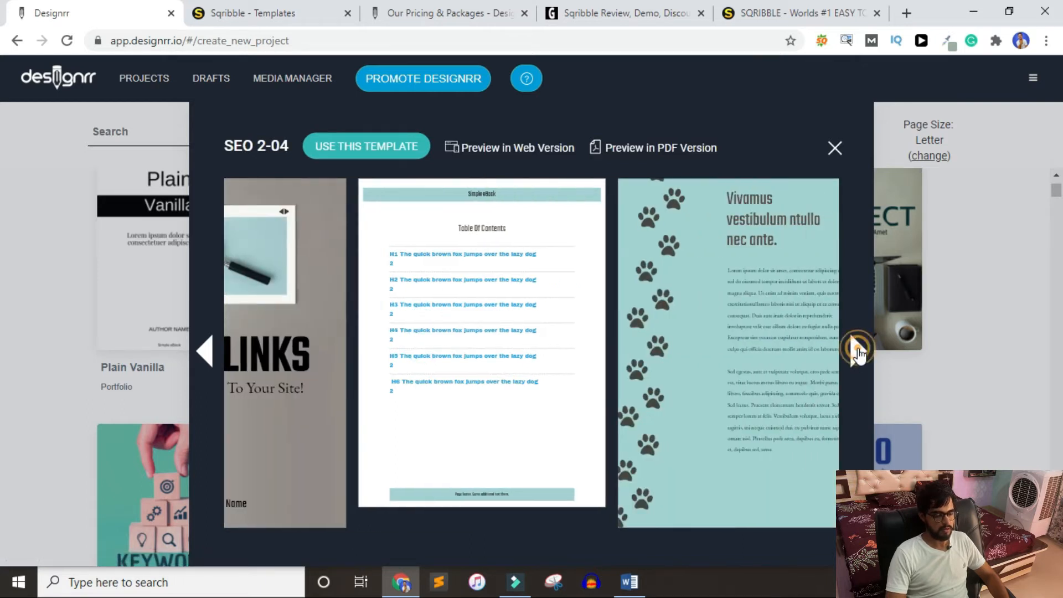
left_click(834, 149)
- Browse the Designrr templates and use the Social Media Marketing 2-04 template for the new project
scroll(609, 274, "down", 2)
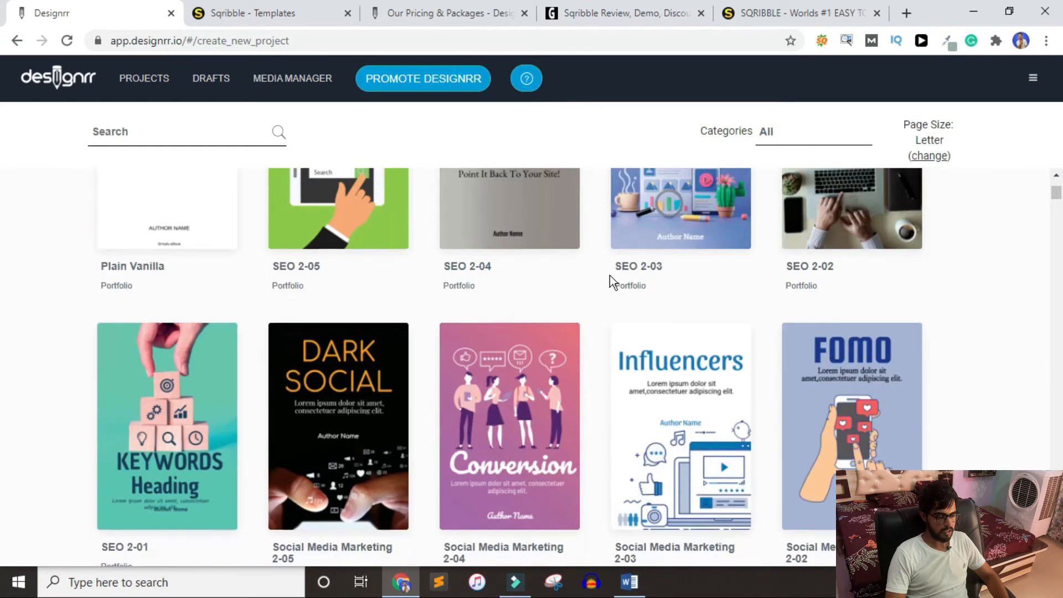
scroll(610, 275, "down", 4)
mouse_move(527, 254)
scroll(526, 266, "up", 3)
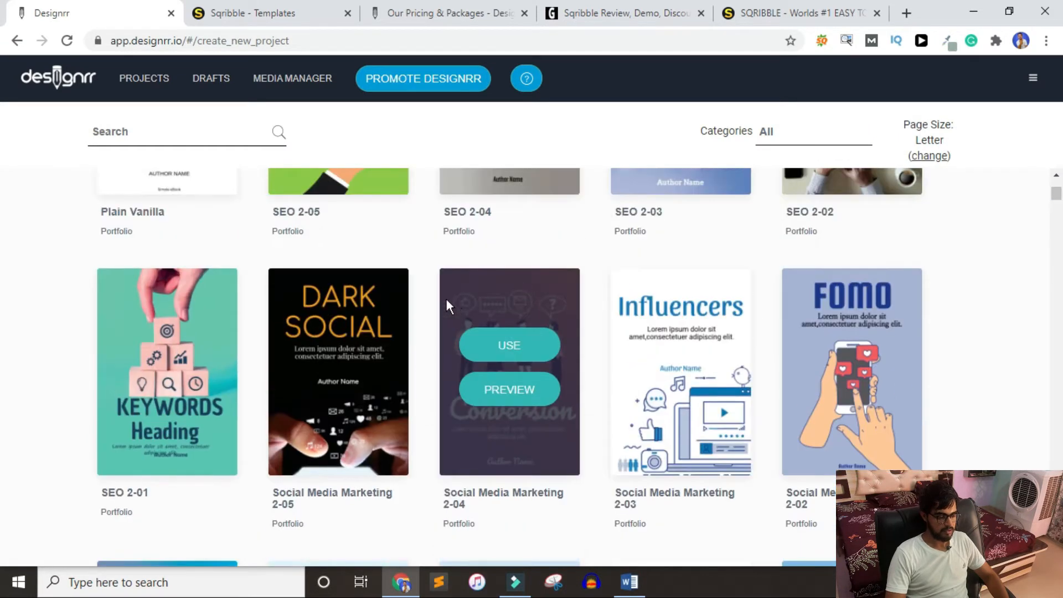
left_click(503, 345)
- Switch to Sqribble and examine the range of ebook designs in its Templates Gallery
left_click(303, 10)
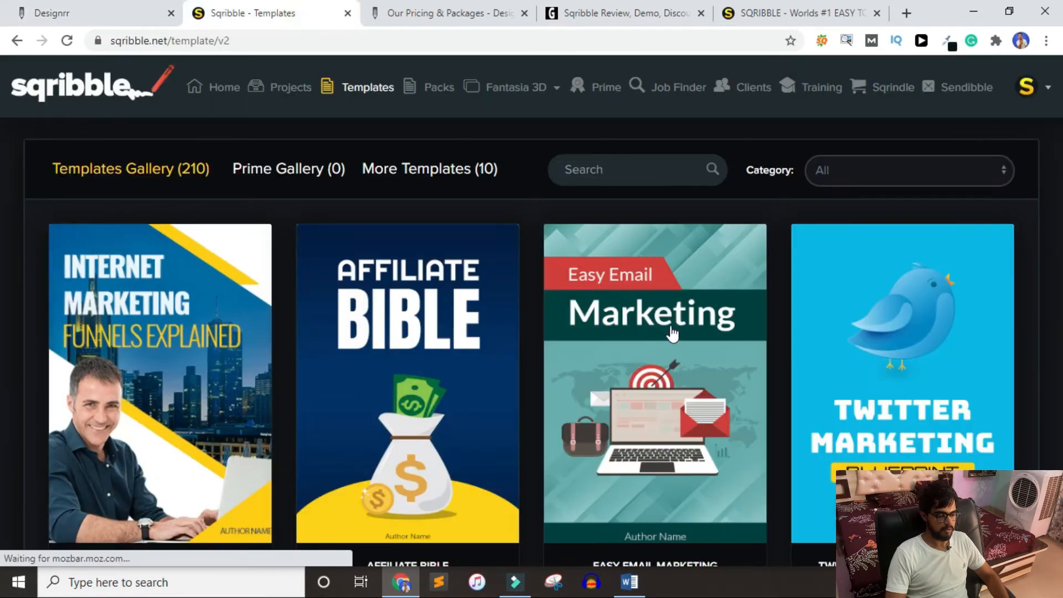
scroll(685, 335, "down", 2)
scroll(685, 335, "down", 20)
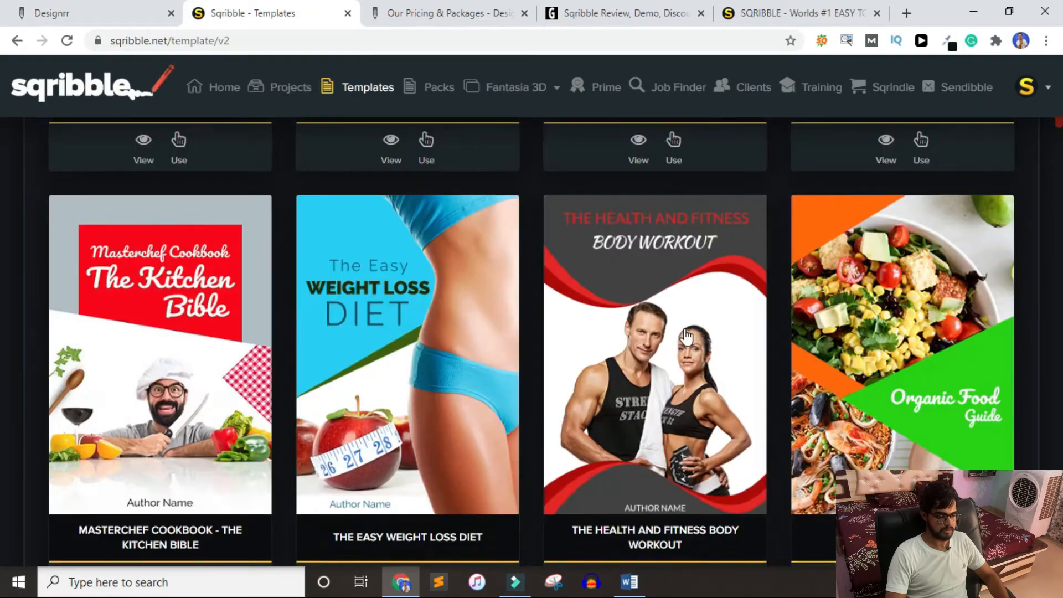
scroll(685, 335, "up", 18)
scroll(686, 336, "down", 13)
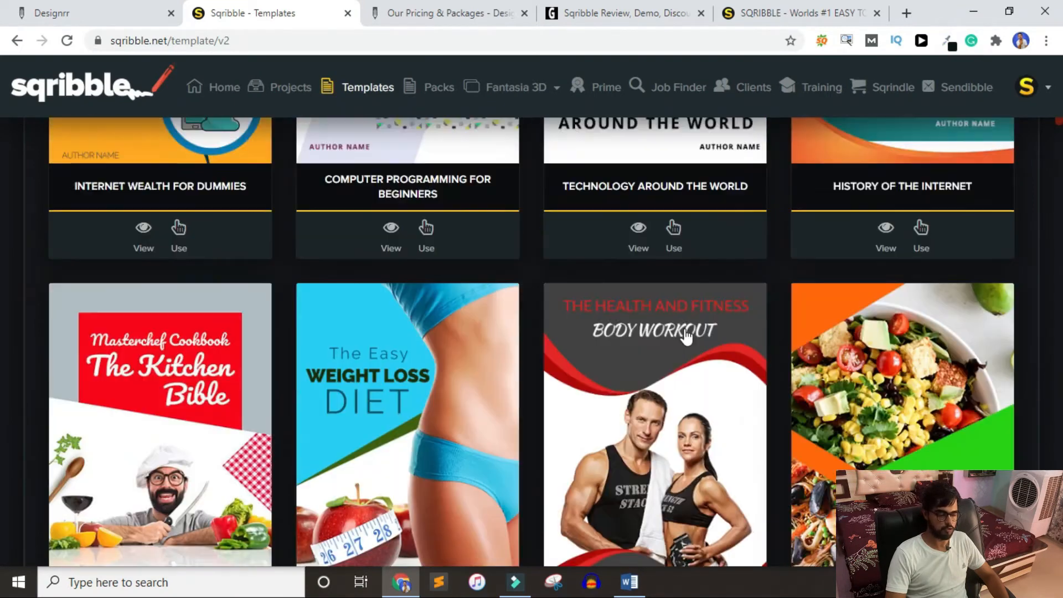
scroll(686, 336, "down", 4)
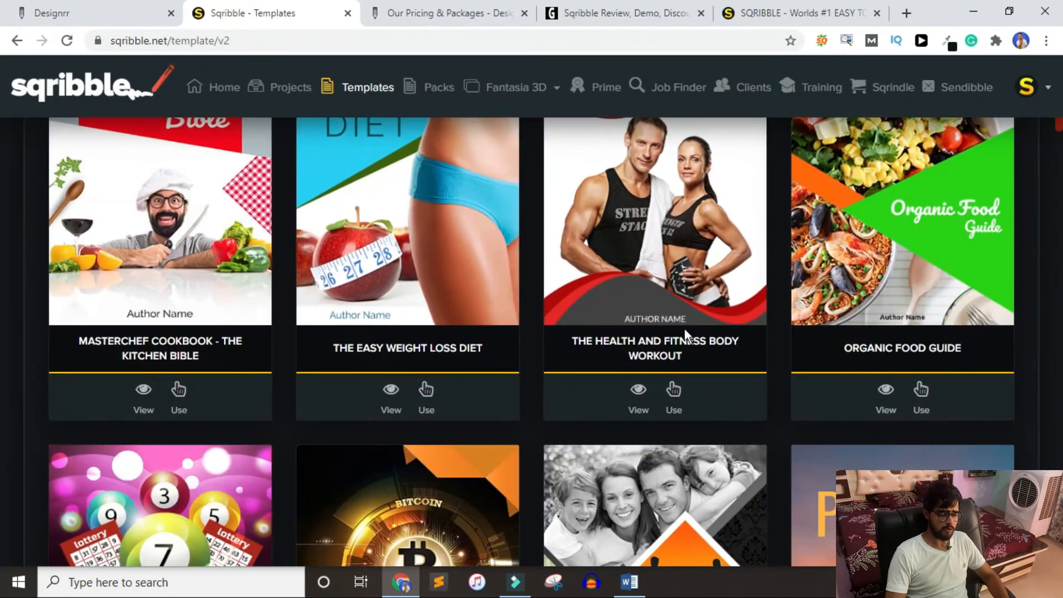
scroll(686, 335, "up", 10)
scroll(685, 335, "down", 20)
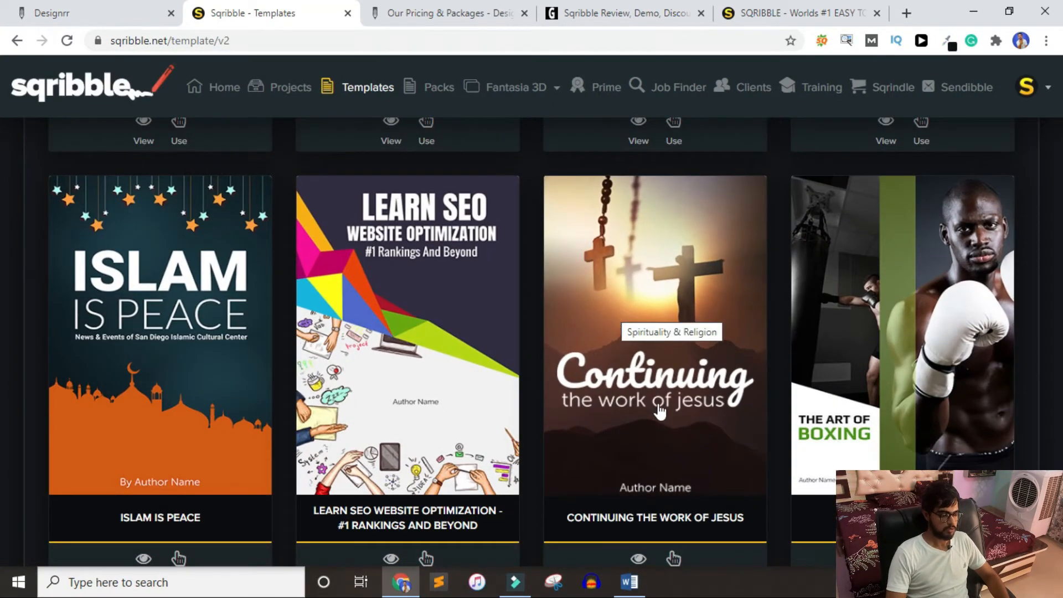
scroll(659, 404, "down", 10)
scroll(859, 338, "up", 15)
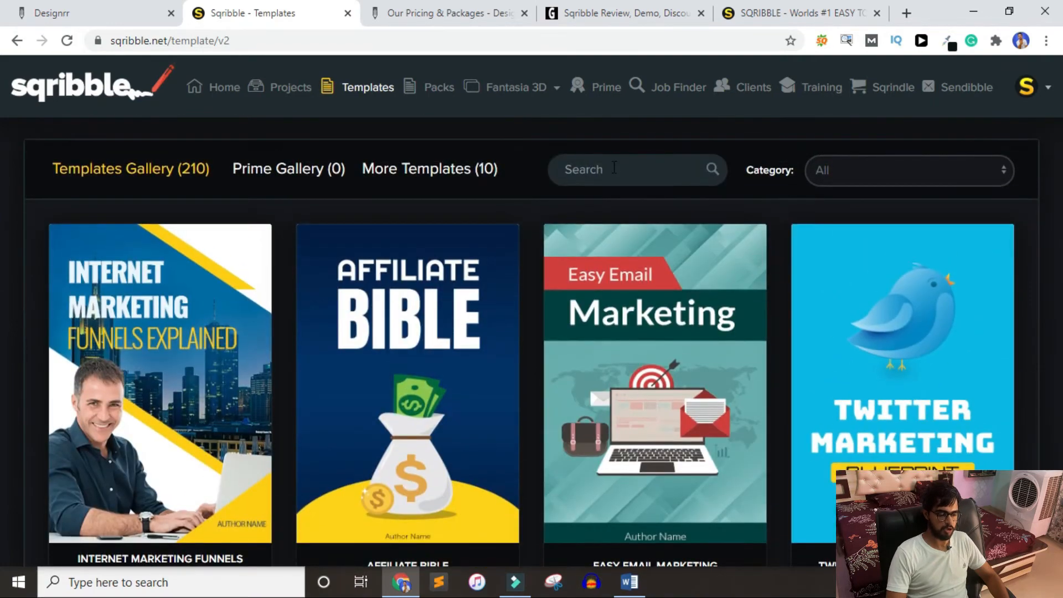
scroll(841, 321, "down", 20)
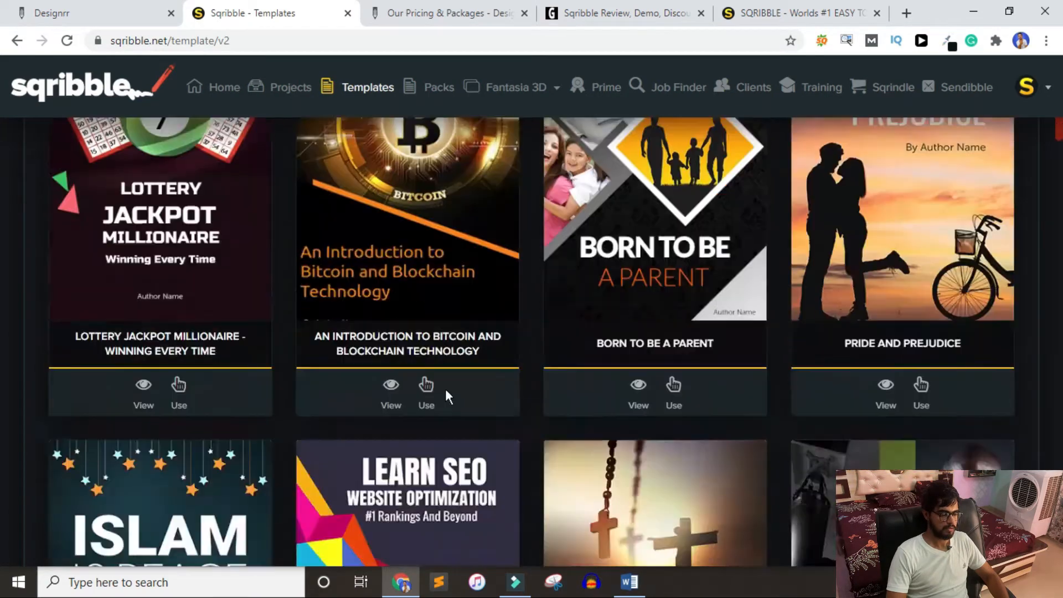
scroll(813, 361, "down", 15)
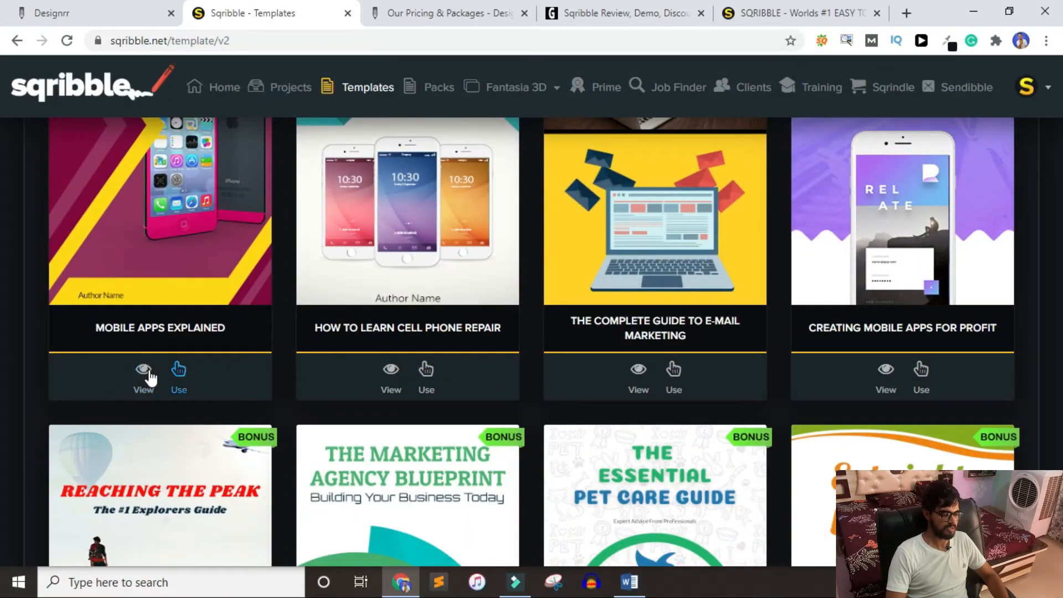
- Create an ebook project named asldkjfsdlkj from the Mobile Apps Explained template, using FreeHand Editor 2.0 and the Create Your Ebook type
left_click(178, 372)
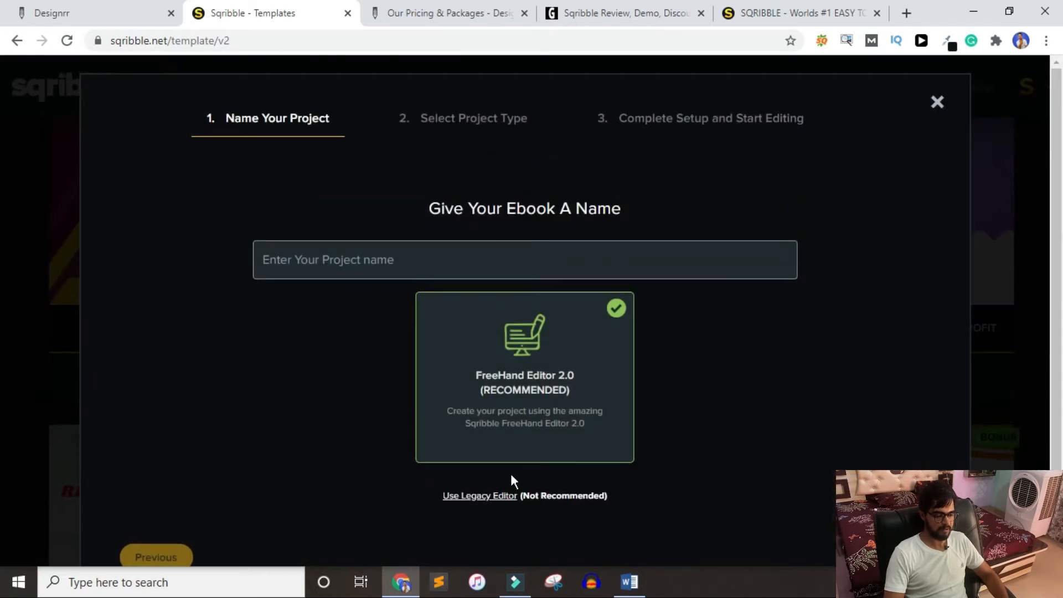
left_click(390, 258)
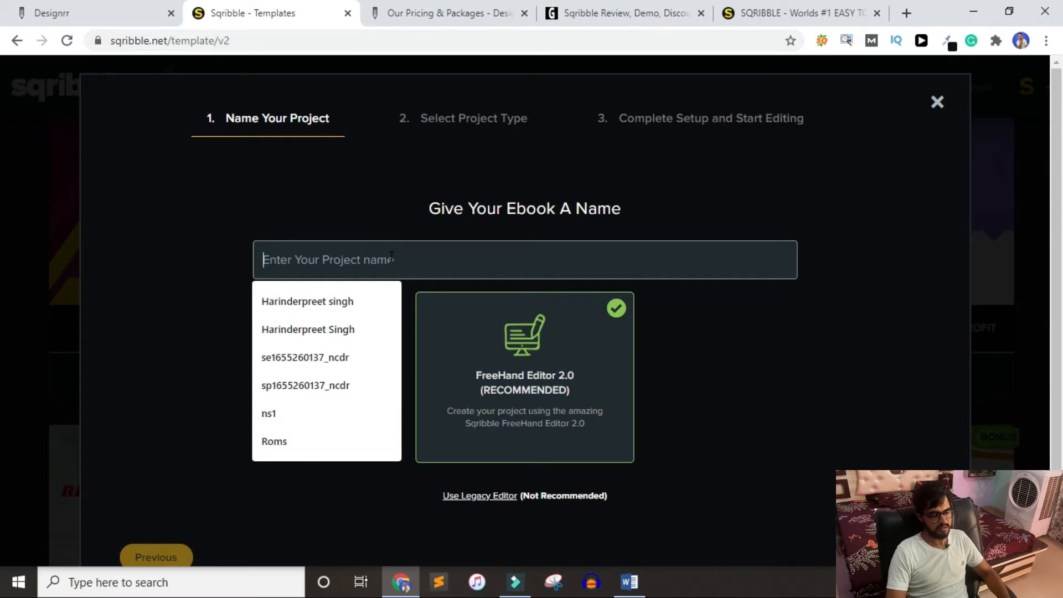
type("asldkjfsdlkj")
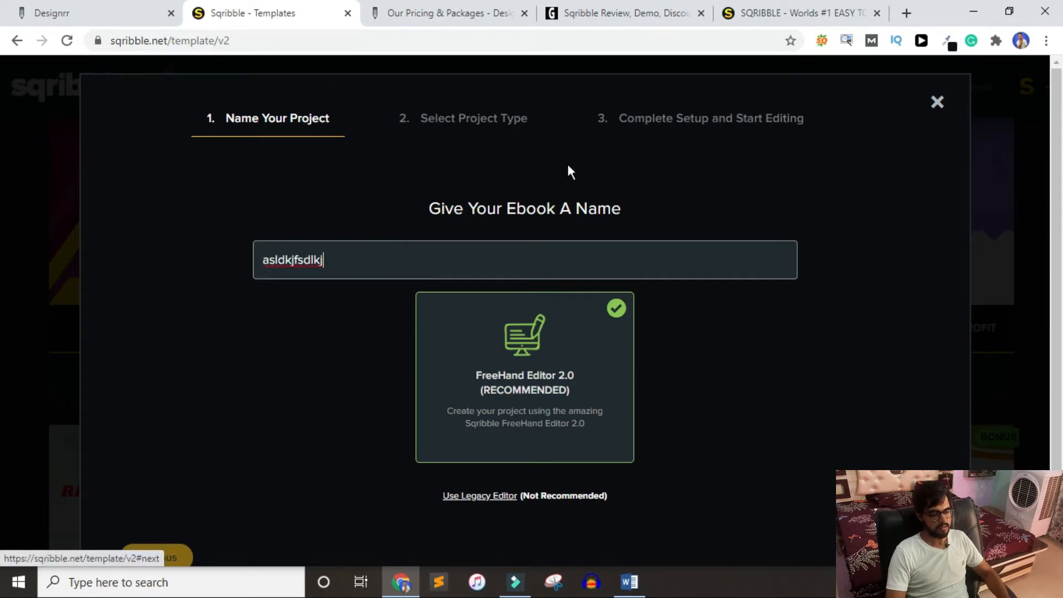
left_click(894, 557)
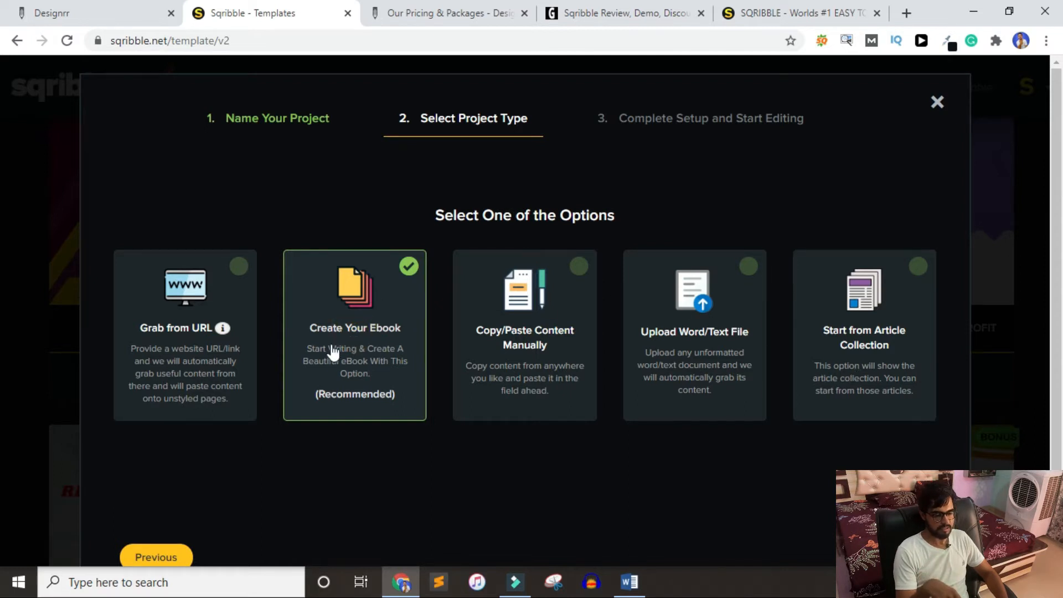
left_click(894, 557)
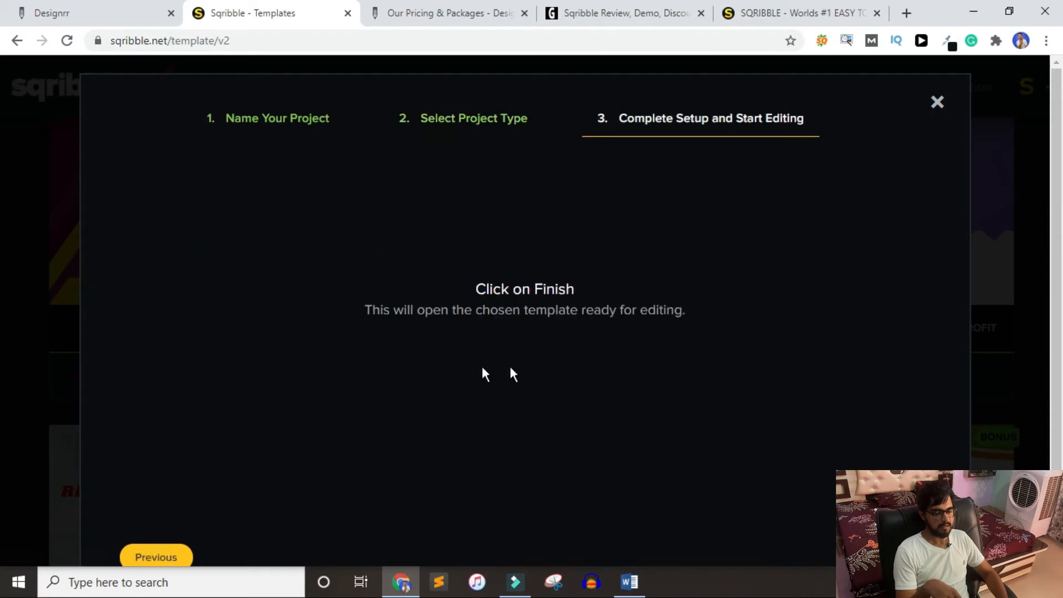
left_click(894, 557)
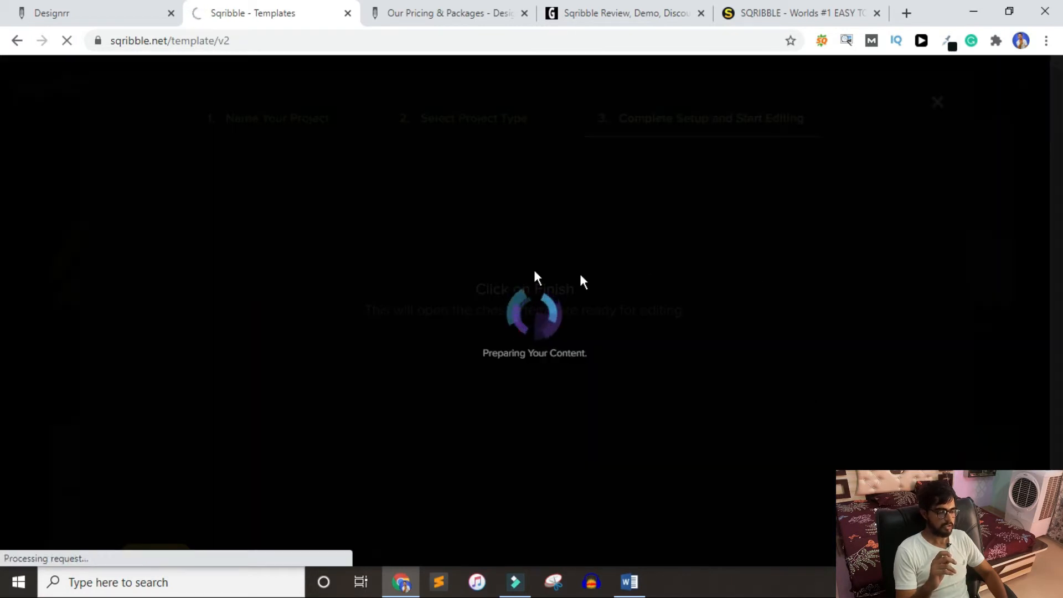
- Switch to the Designrr builder and examine the new project's cover, table of contents and back page
left_click(34, 12)
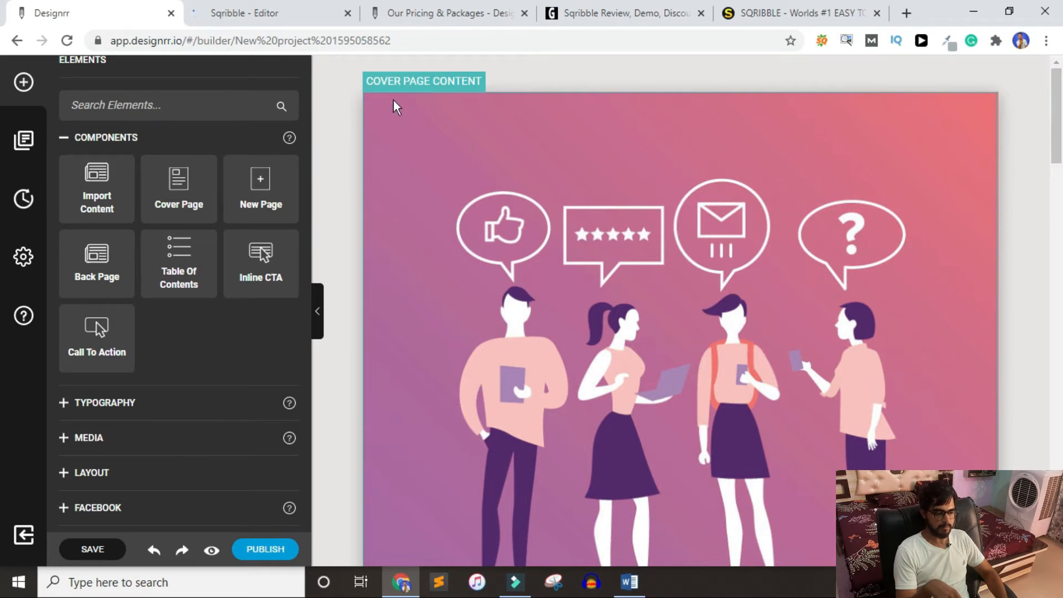
left_click_drag(1056, 116, 1060, 419)
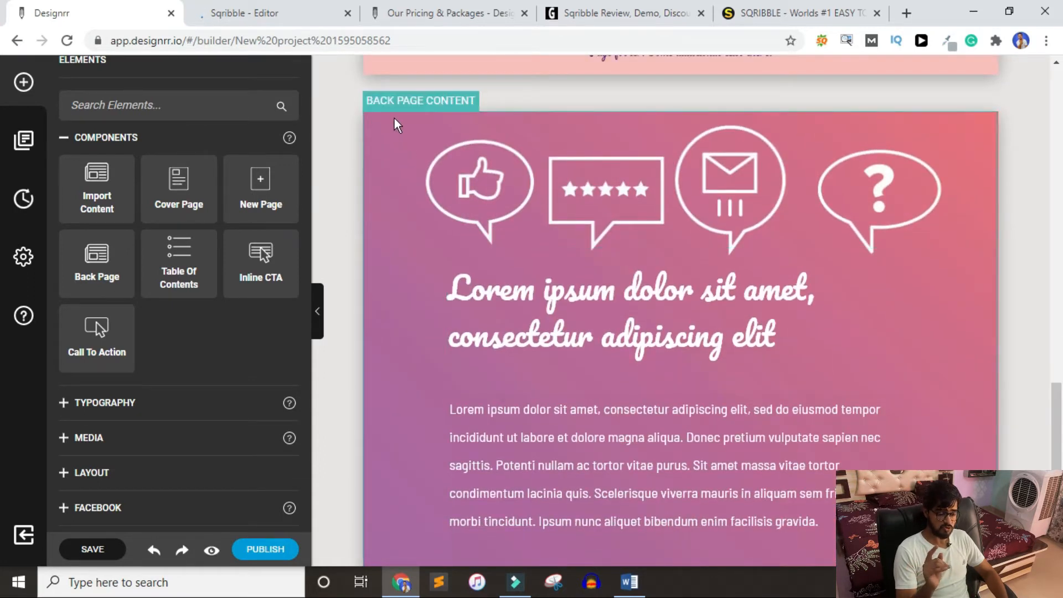
scroll(978, 228, "up", 10)
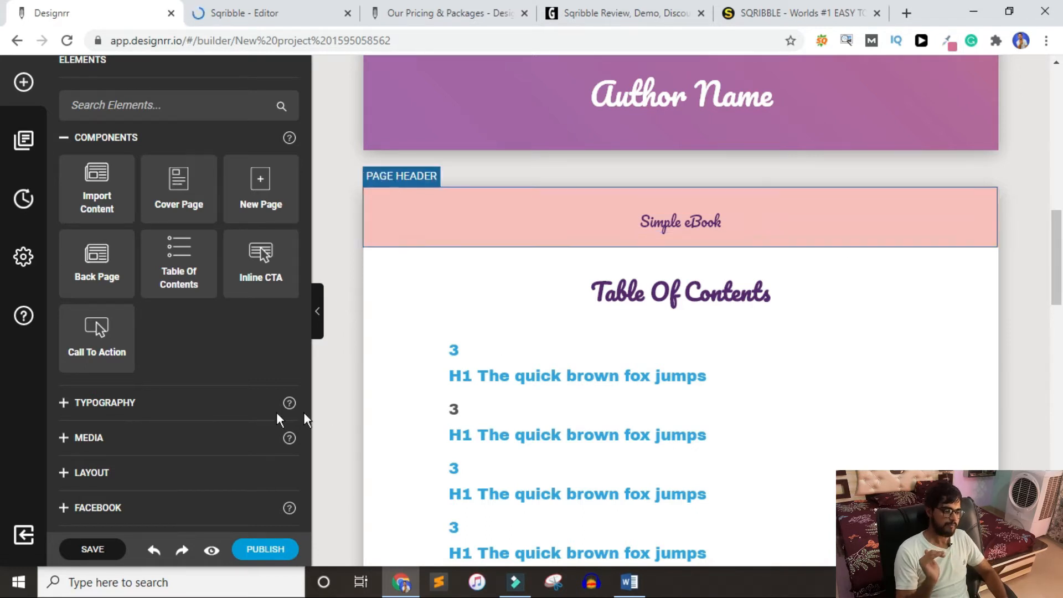
- Switch to the Sqribble editor and examine the Mobile Apps Explained ebook's pages from cover to back page
left_click(249, 13)
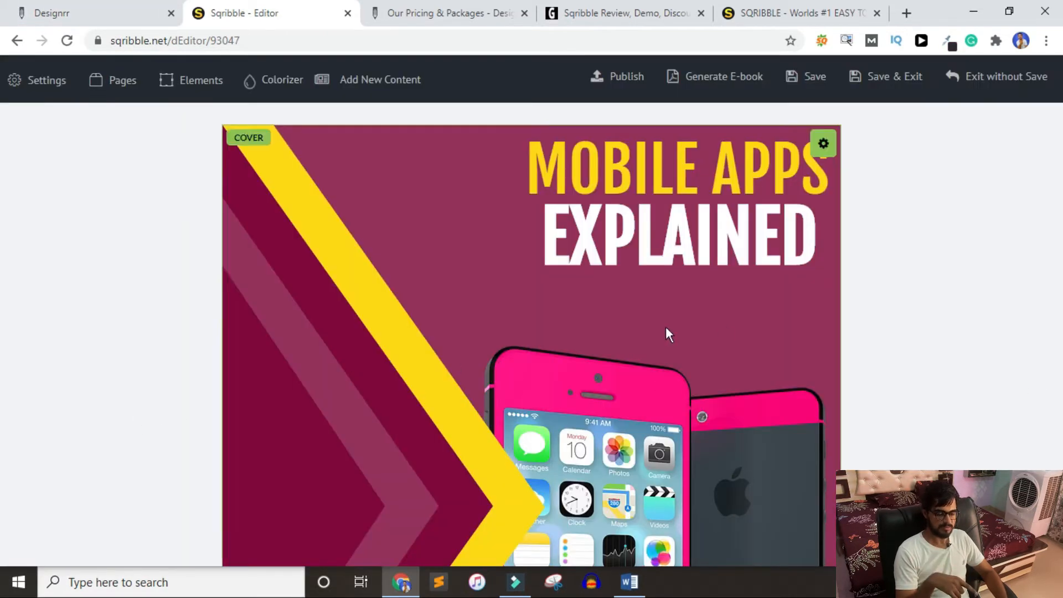
scroll(947, 277, "down", 10)
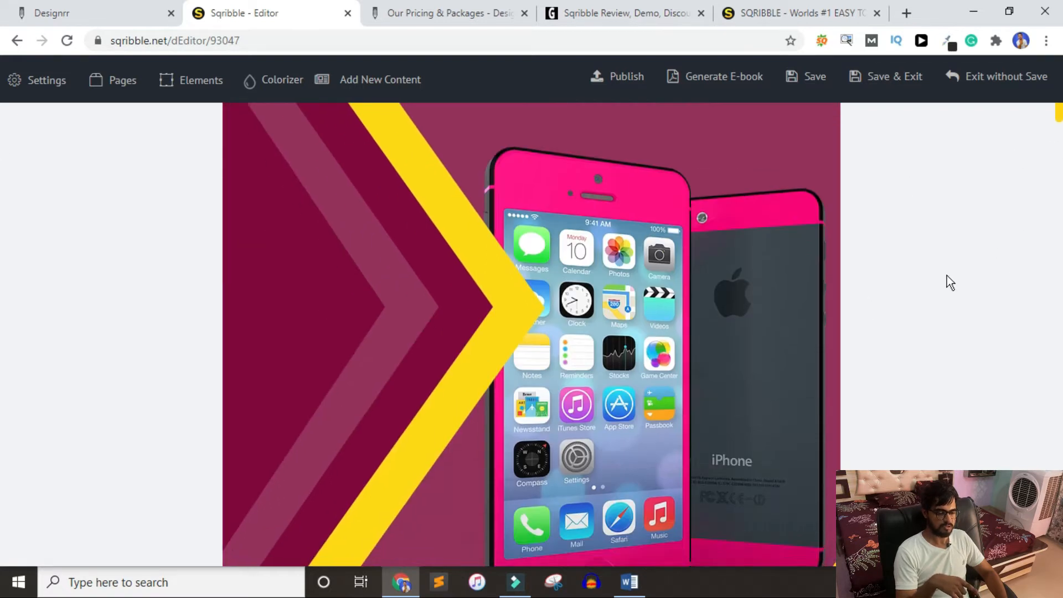
scroll(473, 237, "up", 10)
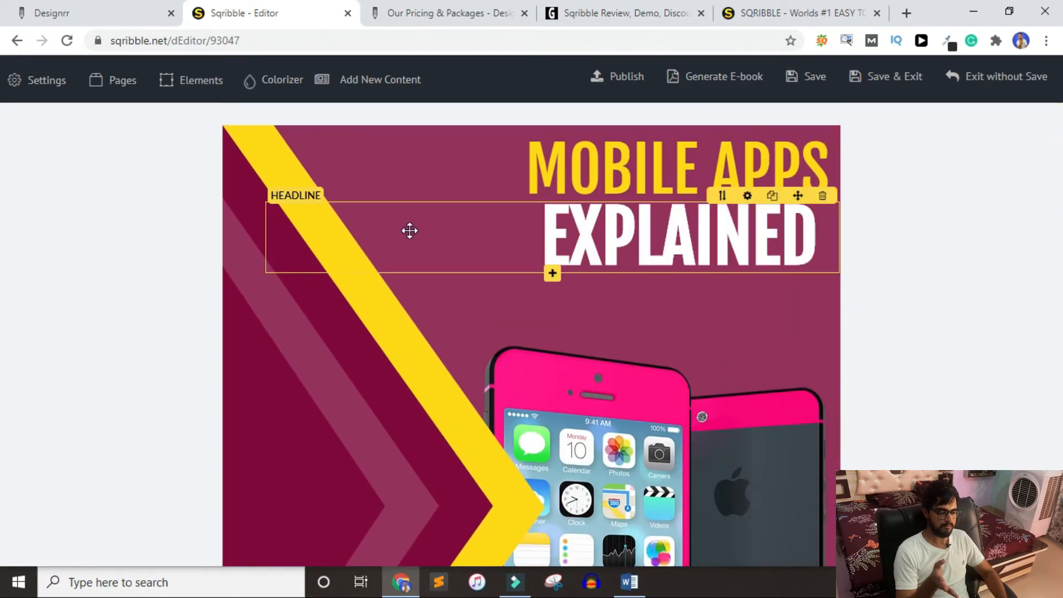
scroll(409, 230, "down", 15)
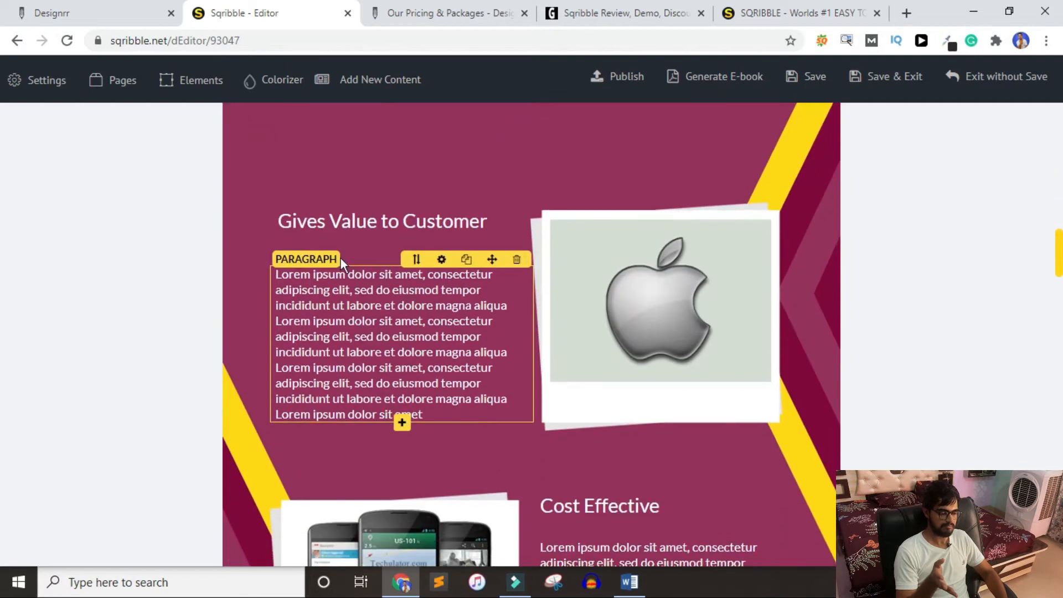
scroll(501, 339, "down", 15)
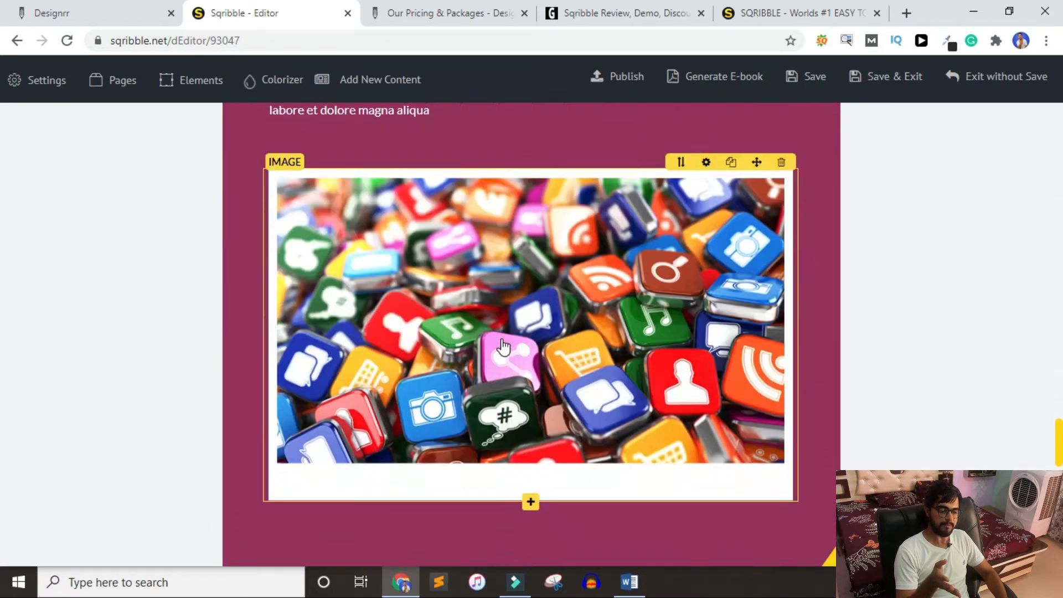
scroll(503, 346, "down", 10)
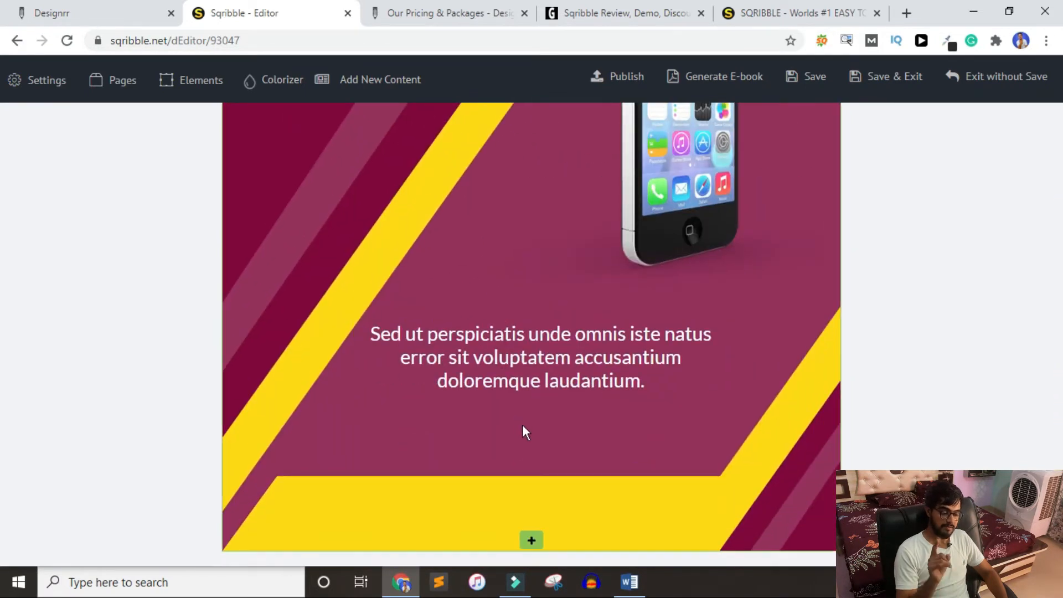
scroll(523, 426, "up", 20)
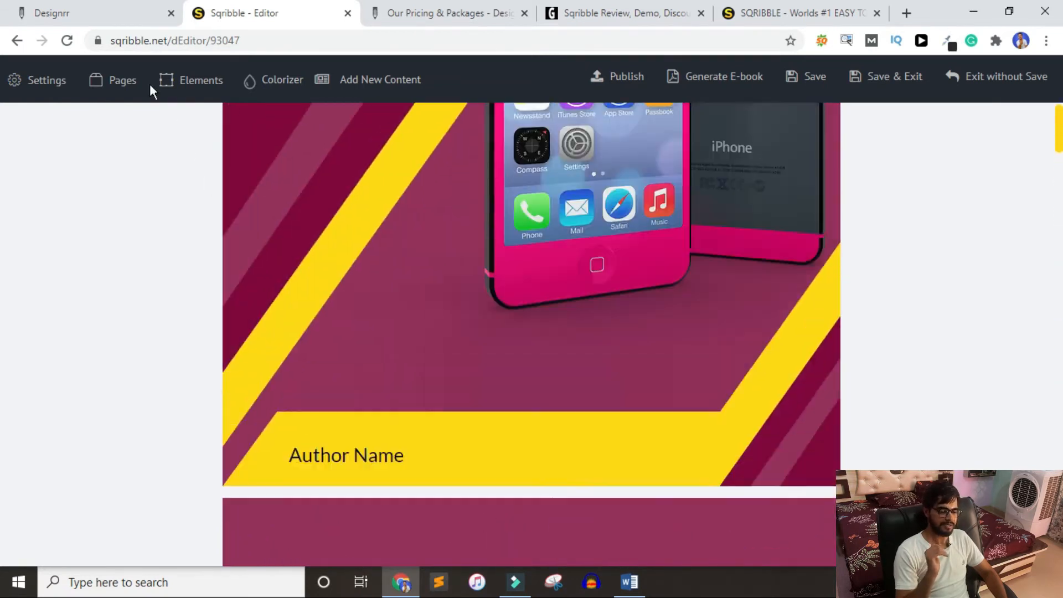
- Switch to the Designrr builder and try to duplicate the back page content
left_click(52, 13)
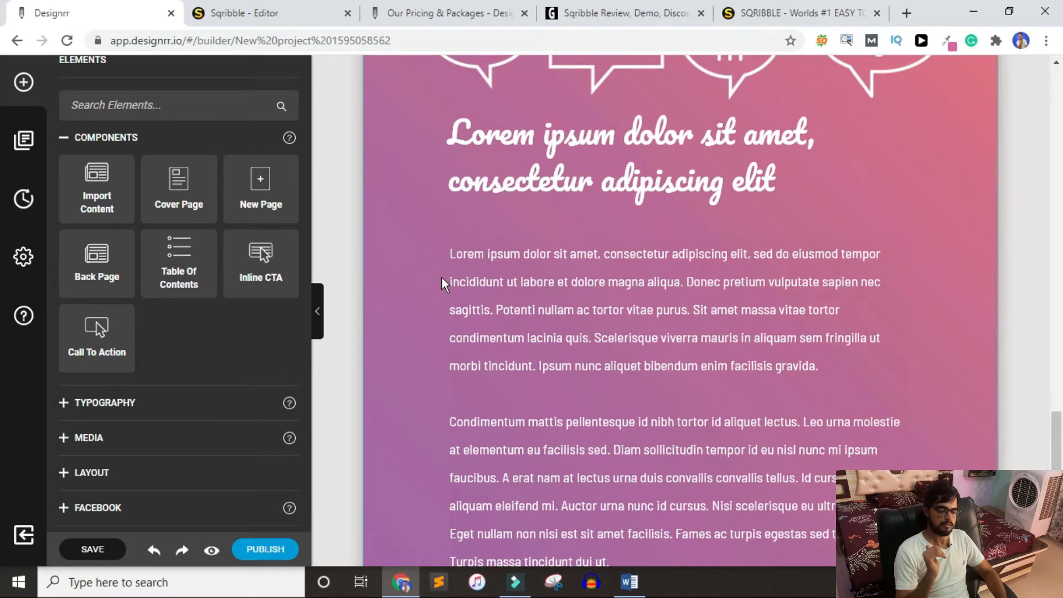
scroll(443, 277, "up", 3)
left_click(397, 142)
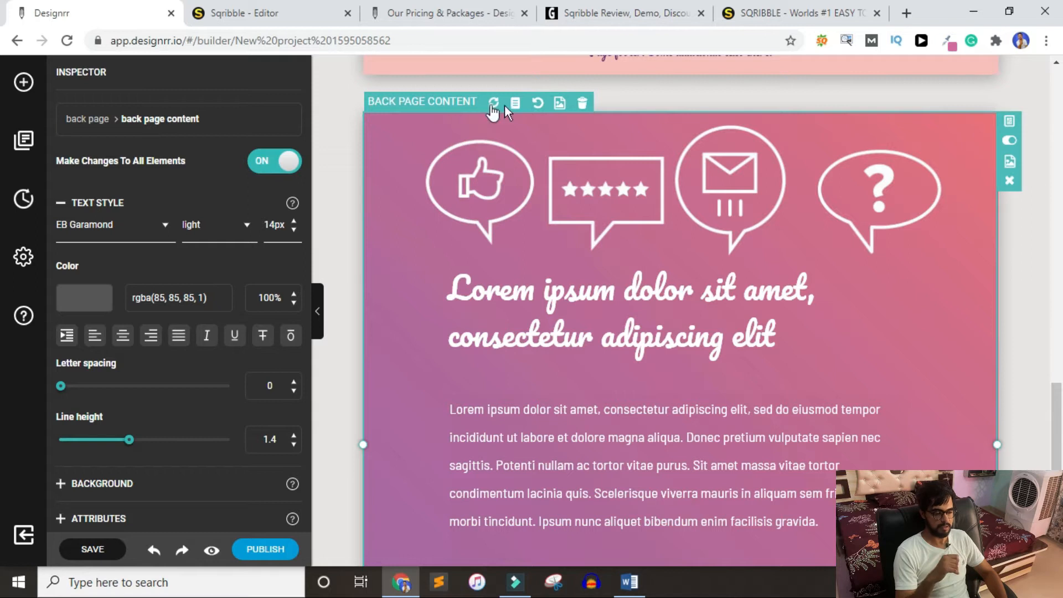
right_click(374, 122)
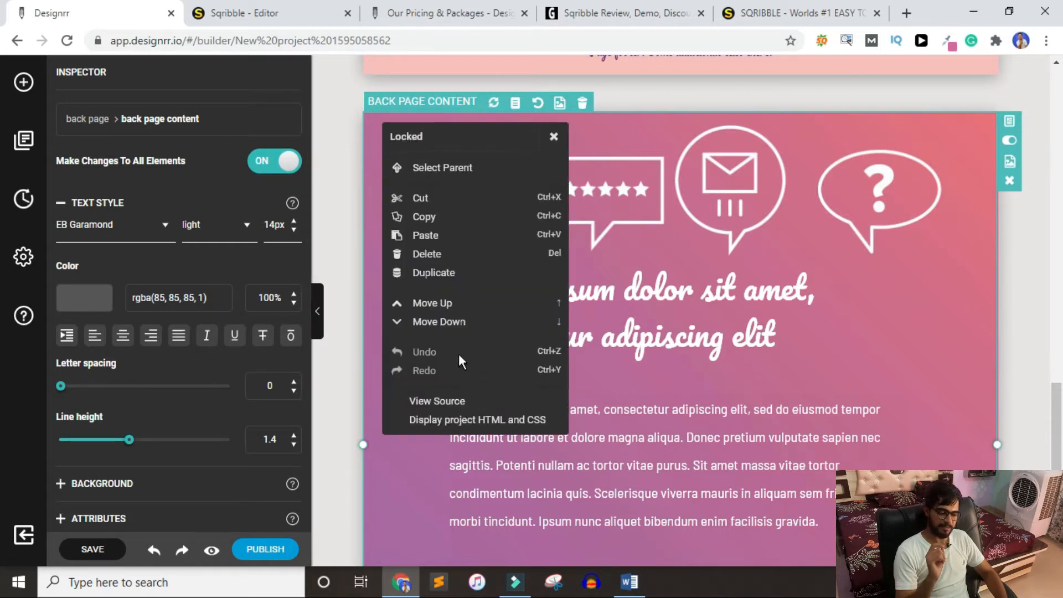
left_click(442, 285)
left_click_drag(357, 237, 520, 241)
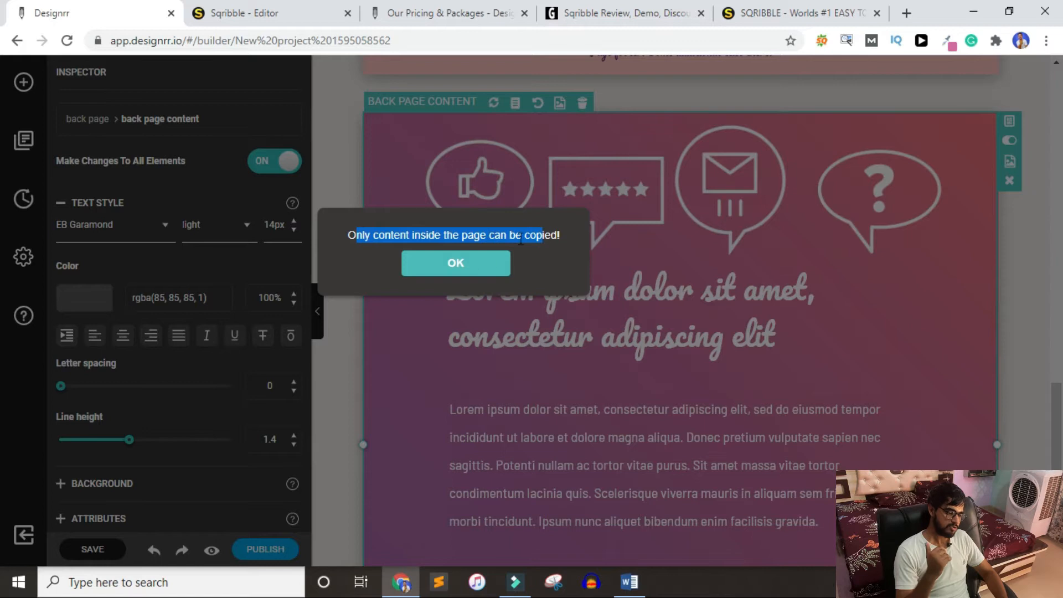
left_click(449, 277)
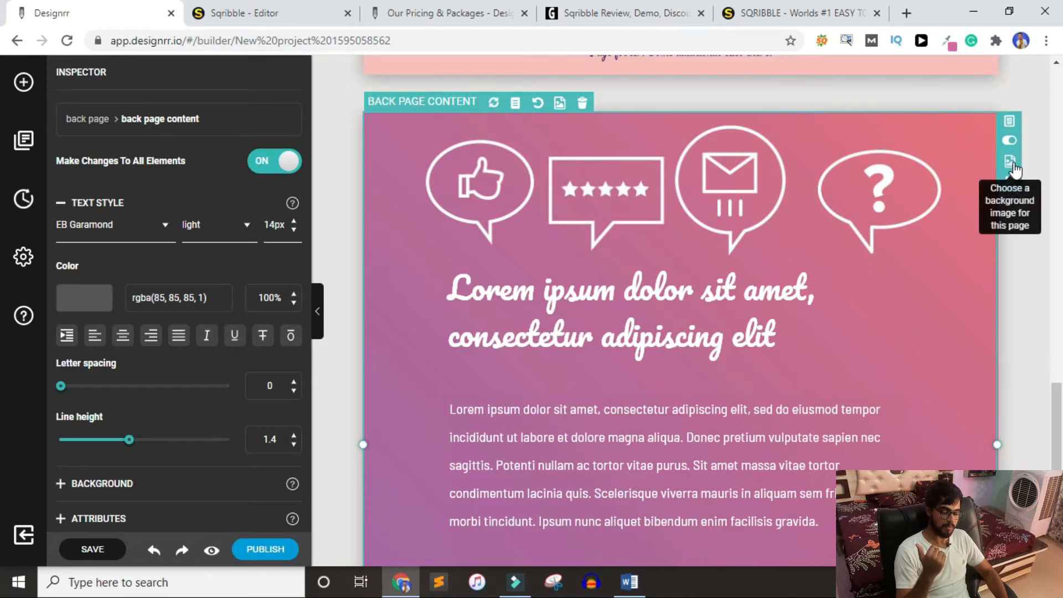
- Examine the project's pages between the cover, table of contents and back page
scroll(769, 230, "up", 10)
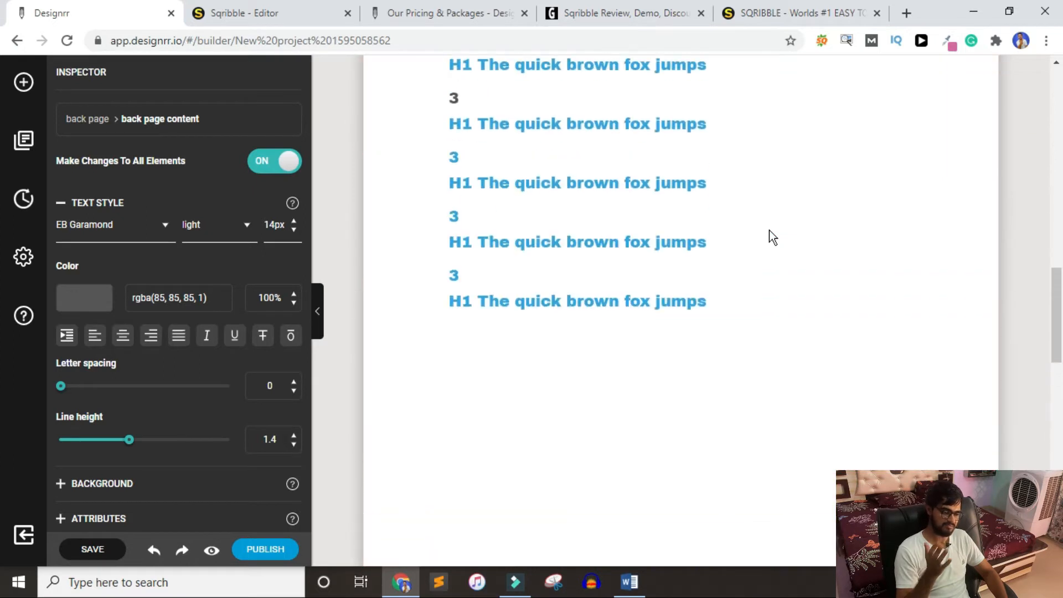
scroll(615, 364, "up", 5)
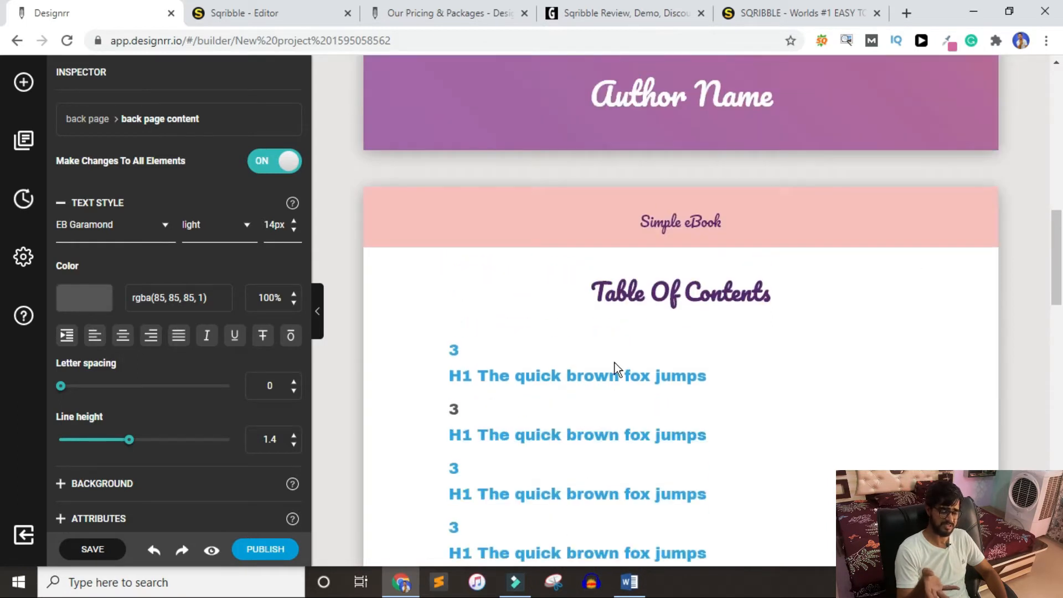
scroll(614, 364, "down", 15)
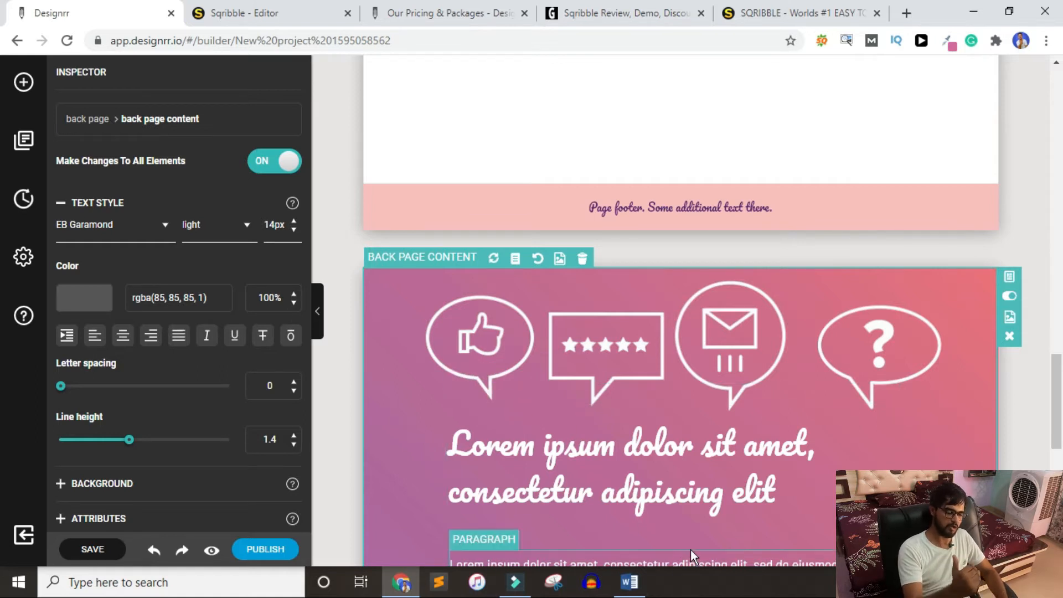
scroll(546, 346, "down", 10)
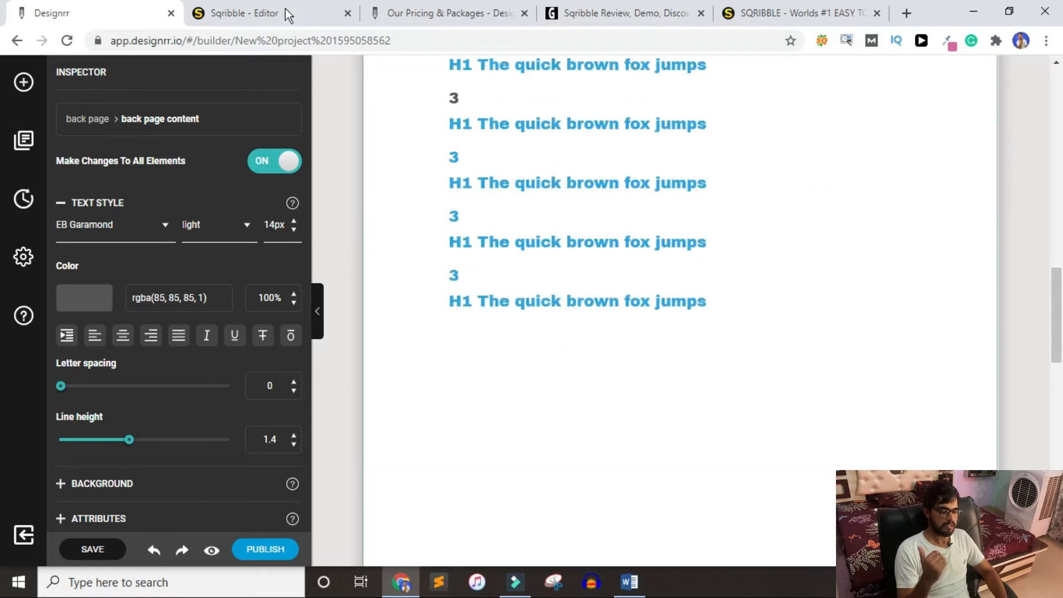
- Switch to the Sqribble editor, clone the first content page and delete the copy
left_click(260, 13)
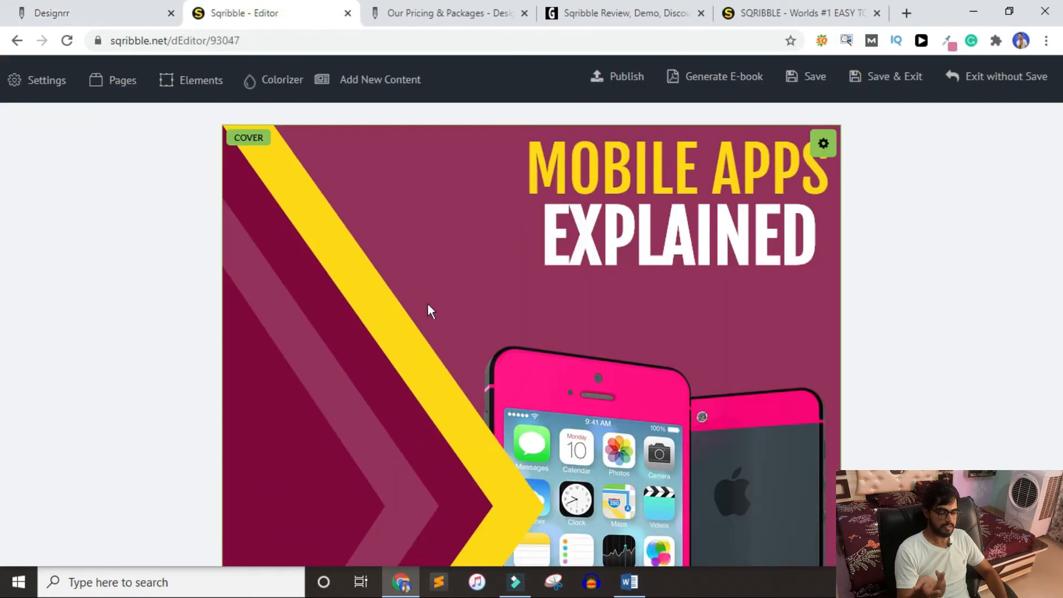
scroll(756, 387, "down", 9)
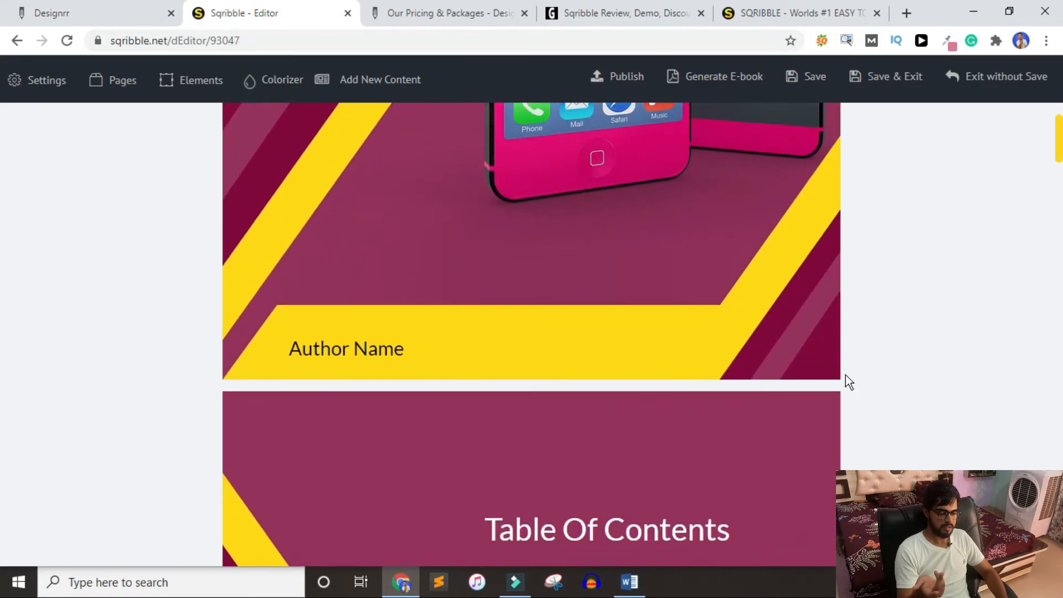
mouse_move(779, 437)
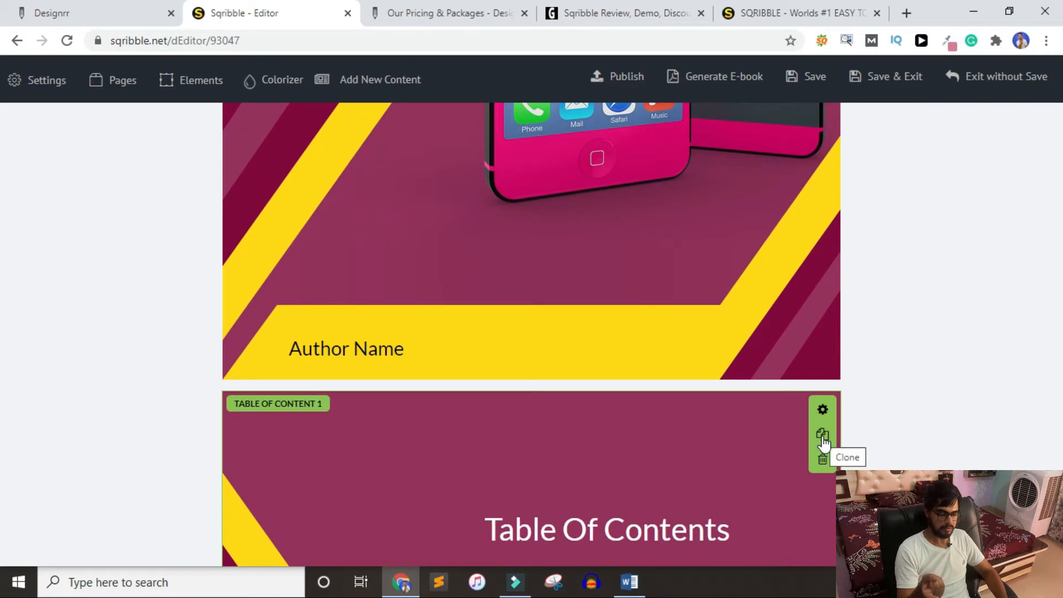
scroll(819, 449, "down", 15)
scroll(773, 277, "up", 4)
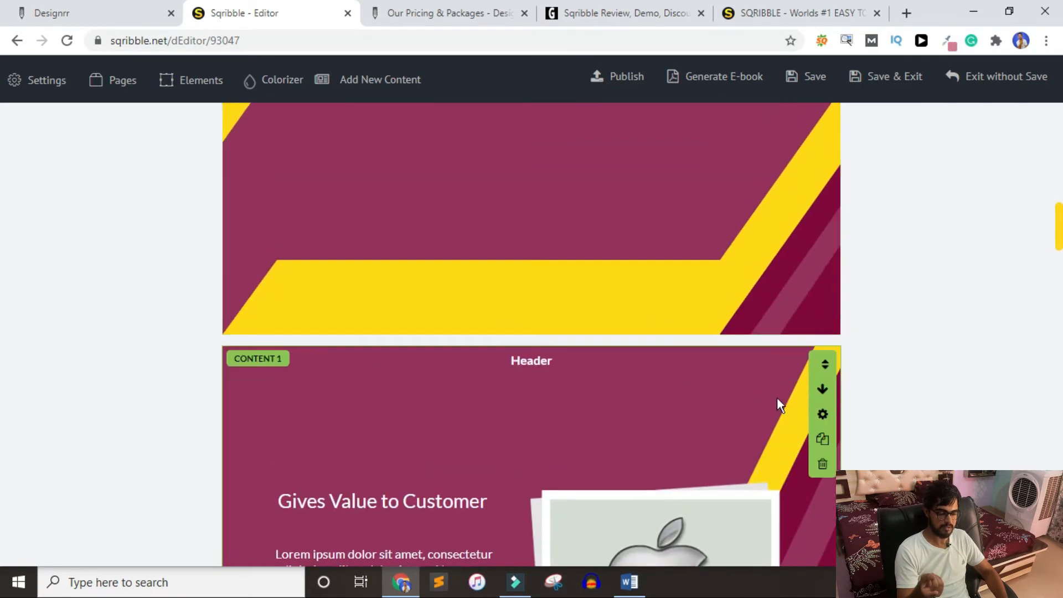
scroll(818, 442, "down", 1)
left_click(816, 440)
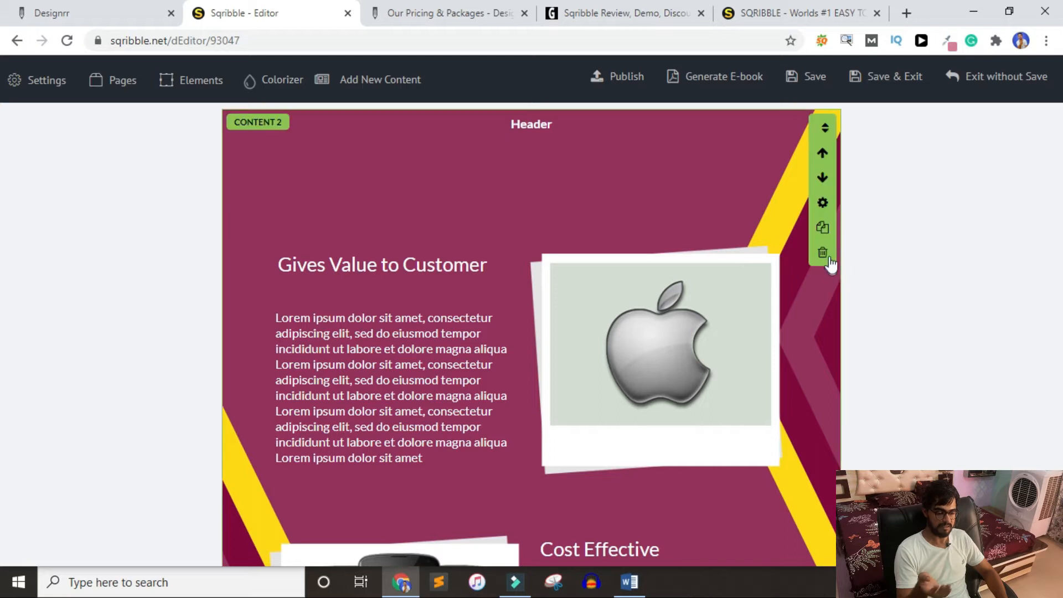
left_click(823, 255)
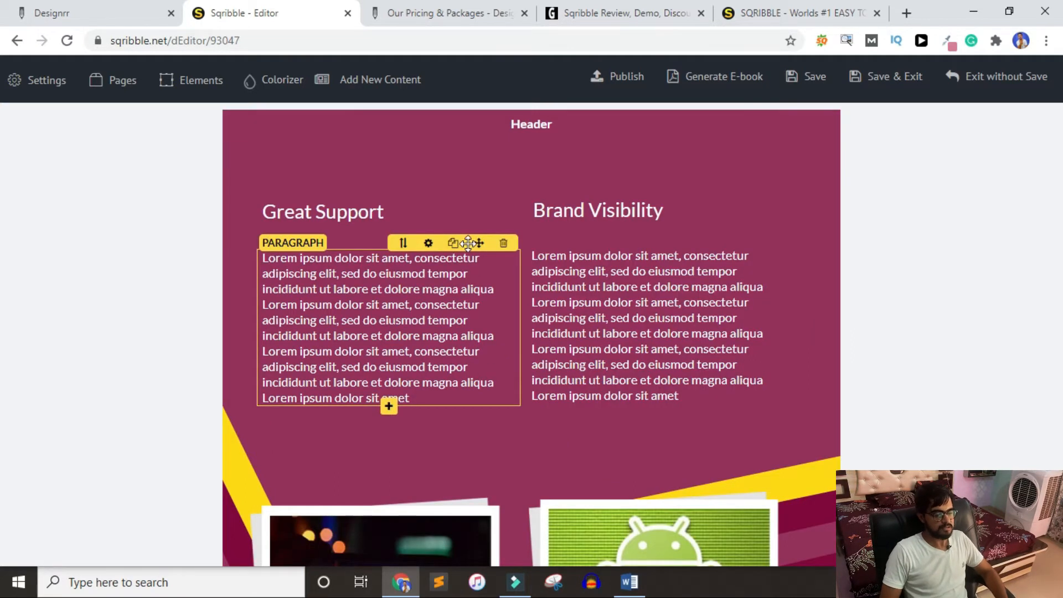
- Delete the phones image, the Cost Effective headline and its paragraph from the first content page
scroll(501, 361, "up", 20)
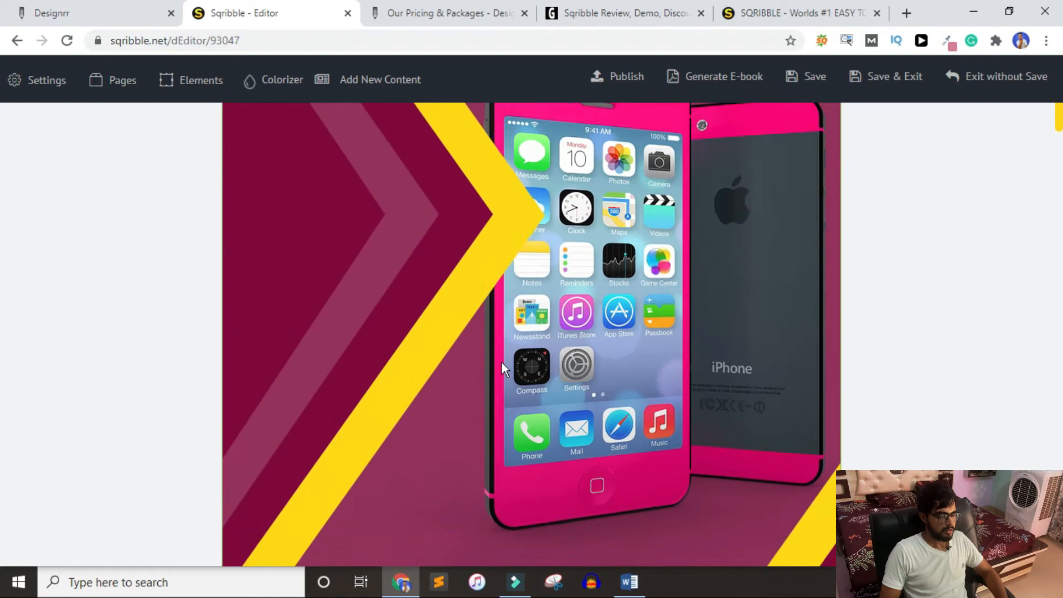
scroll(643, 297, "down", 15)
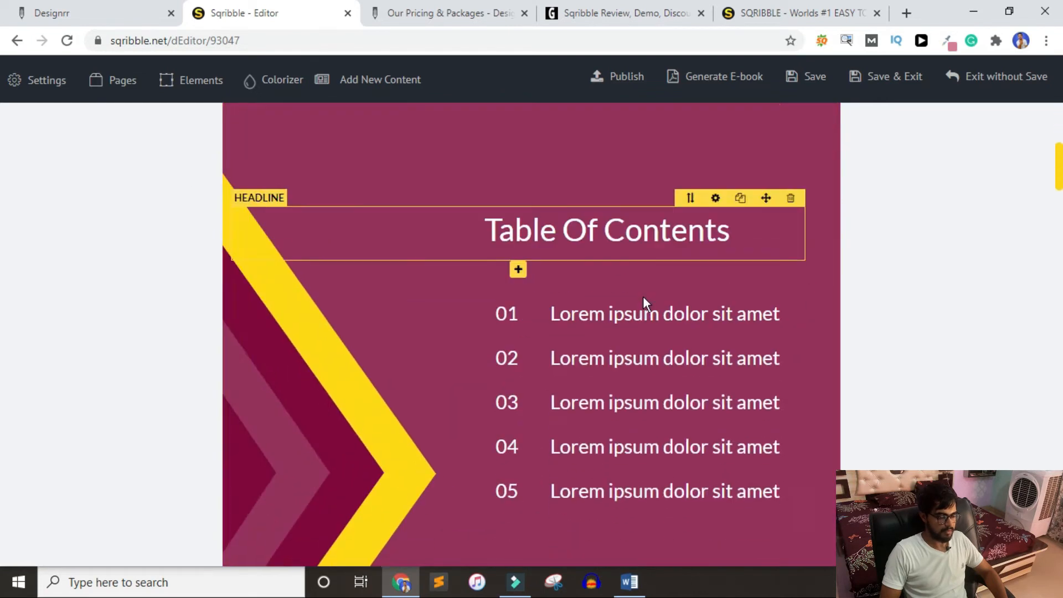
scroll(643, 299, "down", 8)
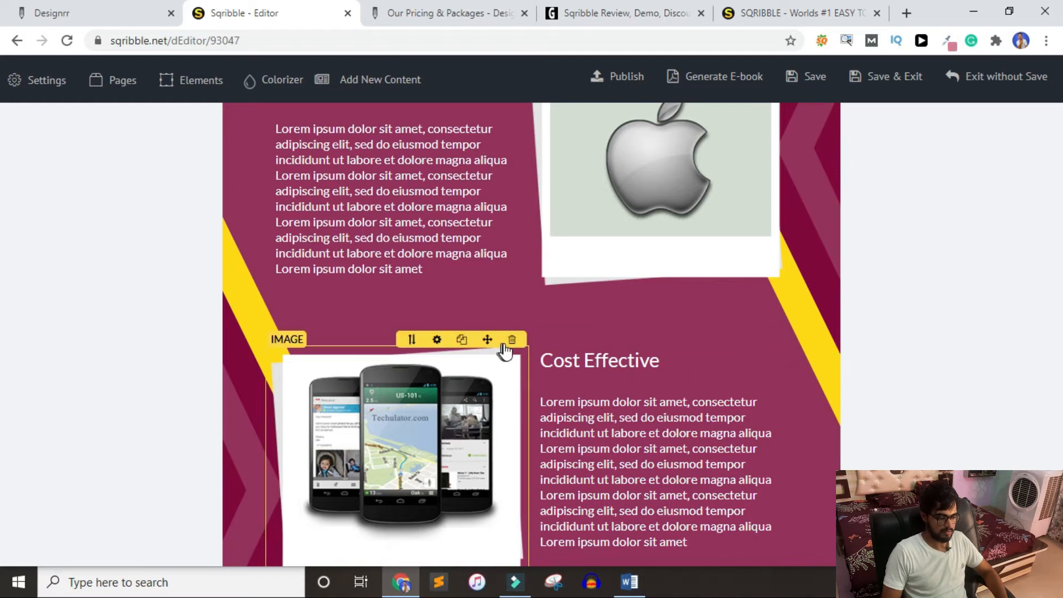
left_click(506, 344)
left_click(470, 389)
left_click(782, 337)
left_click(470, 388)
left_click(781, 386)
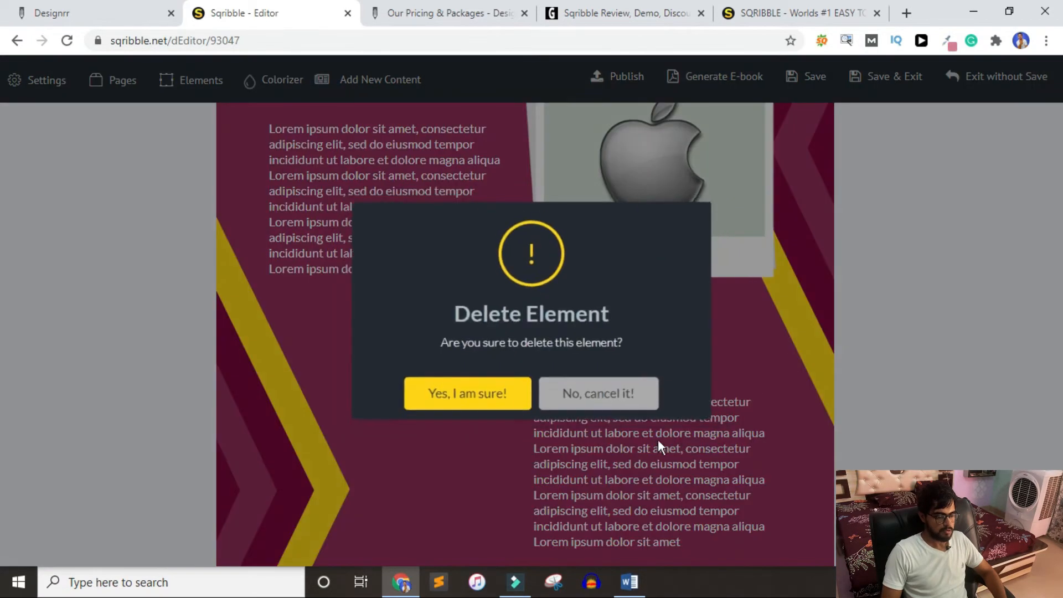
left_click(487, 403)
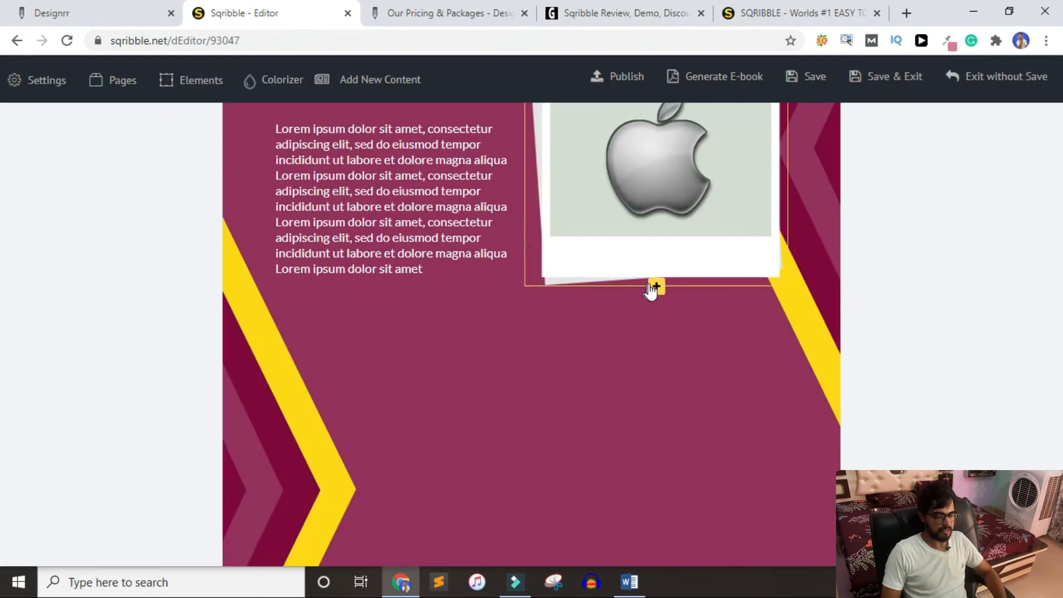
- Add a Headline element below the apple image on the first content page with the text "This is heading"
left_click(658, 285)
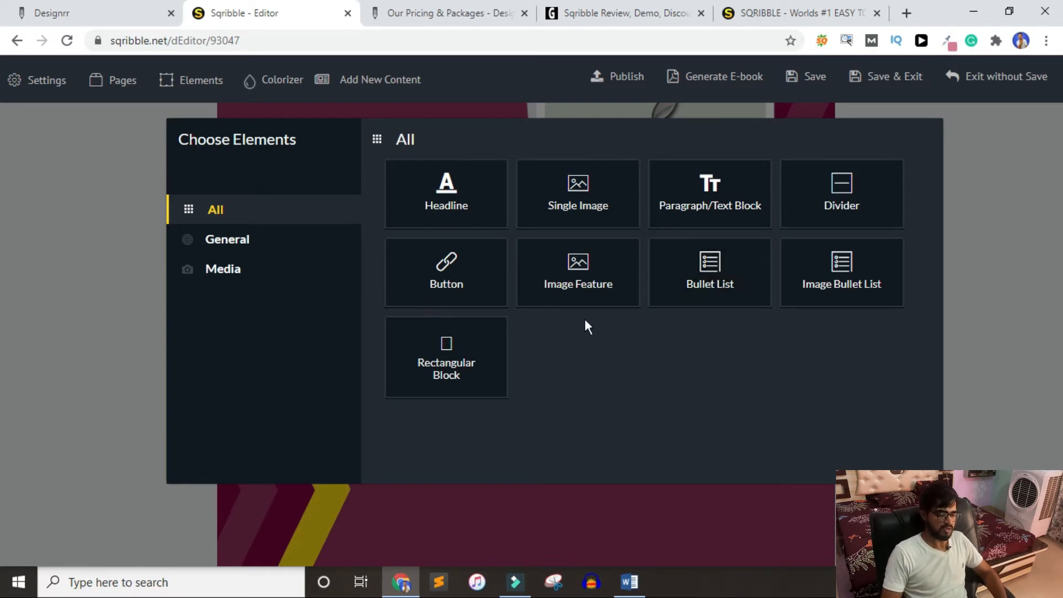
left_click(476, 209)
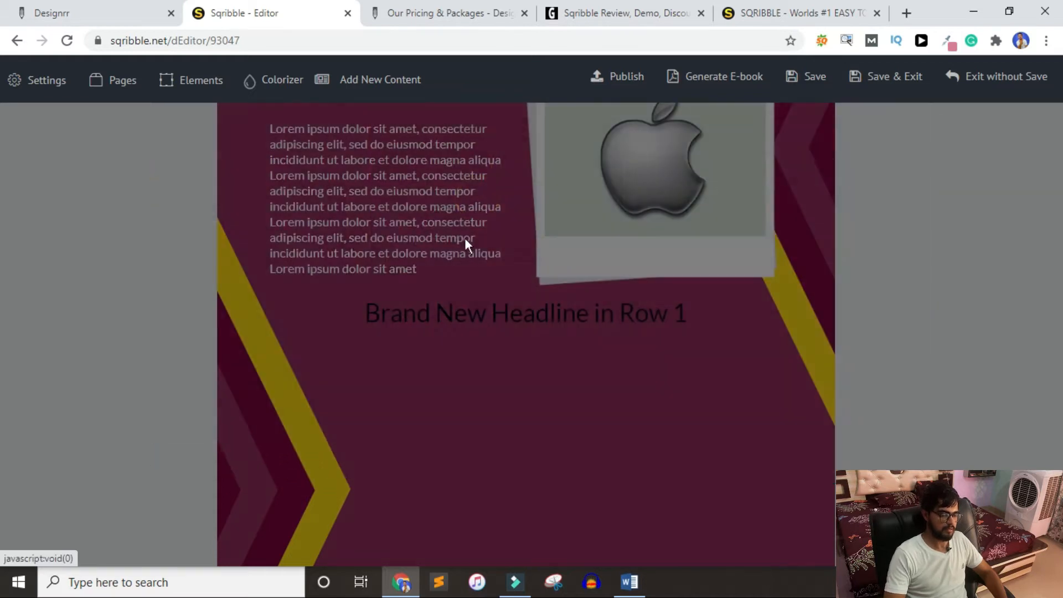
triple_click(487, 311)
type("This is heading")
left_click(388, 391)
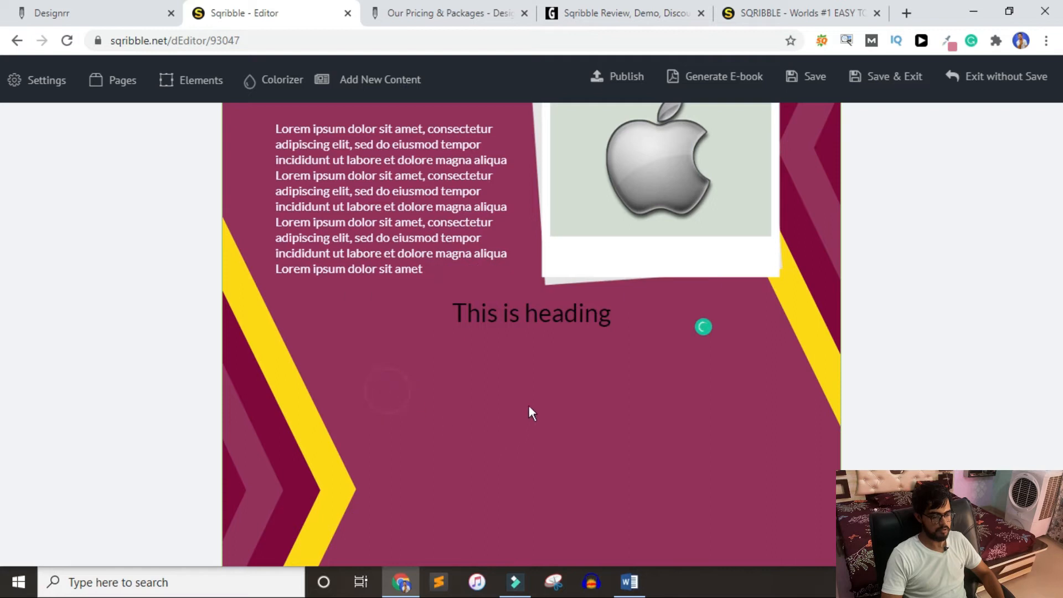
left_click(543, 318)
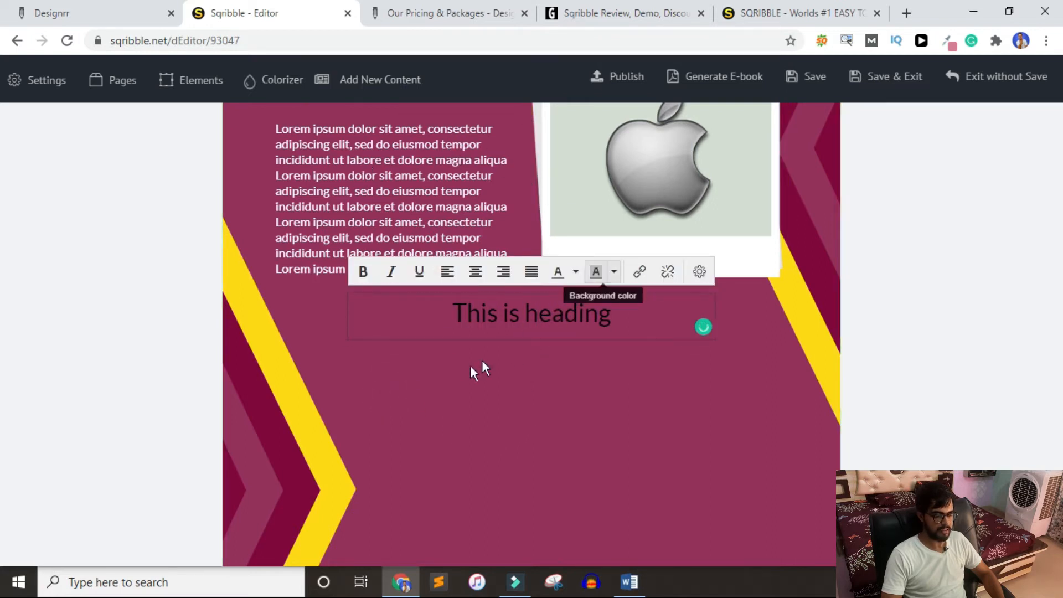
left_click(154, 446)
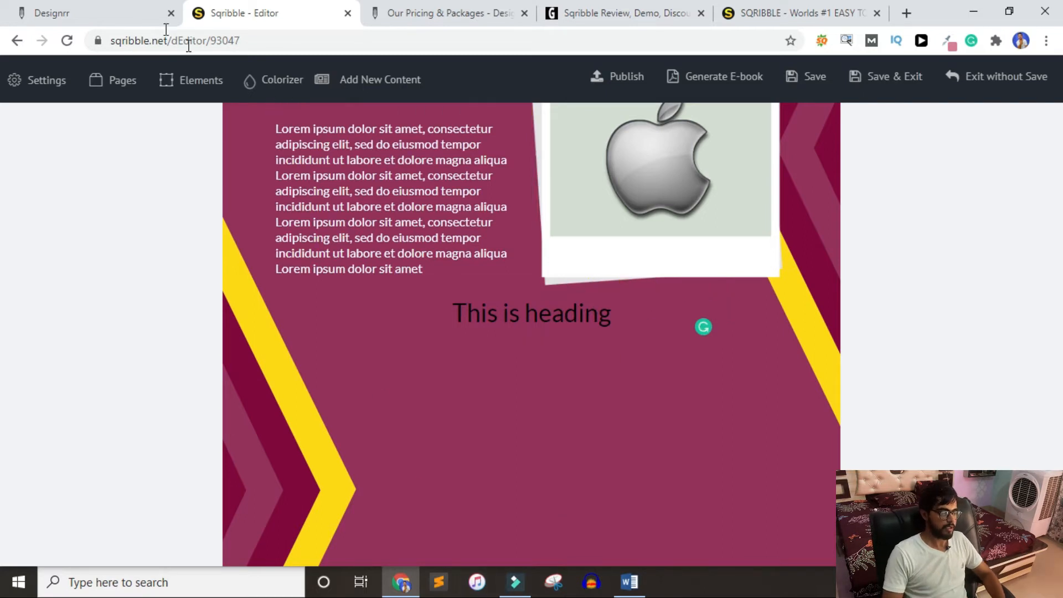
- Open the new headline's element settings and examine its configuration, Google Fonts and style options
left_click(89, 12)
left_click(274, 13)
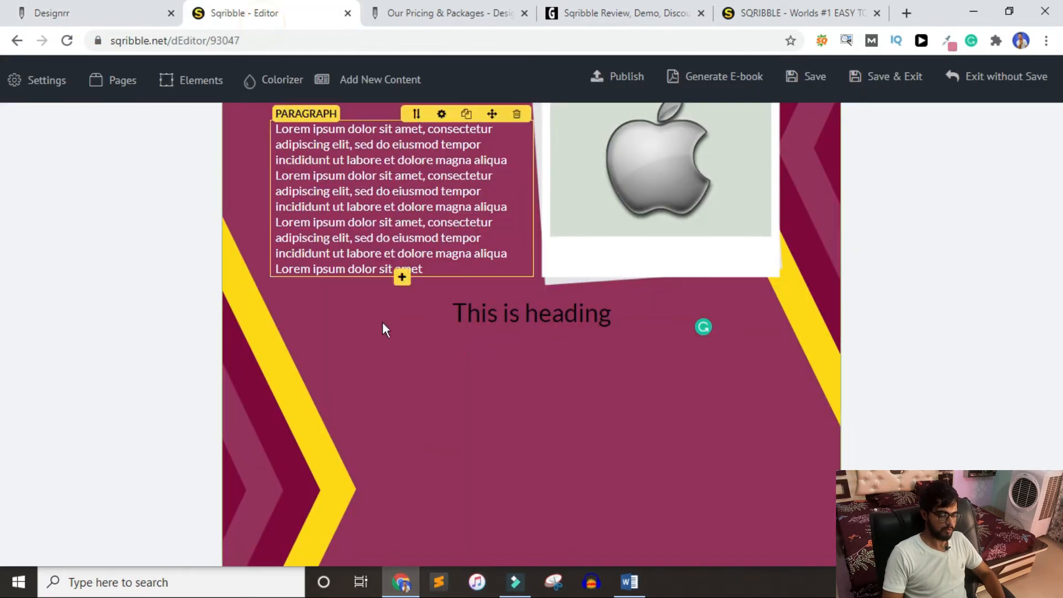
left_click(521, 315)
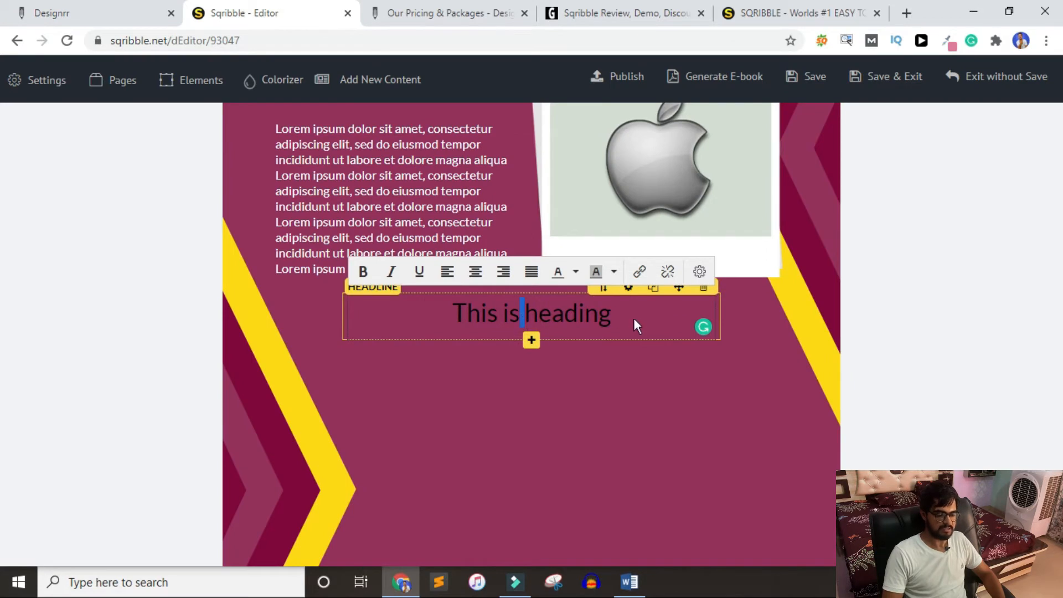
left_click(698, 272)
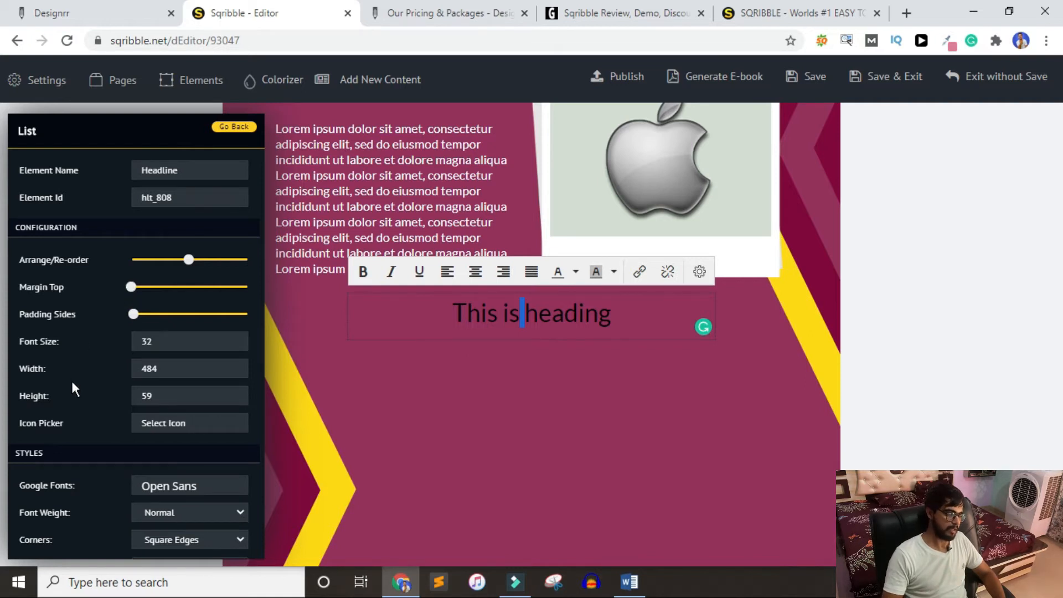
left_click(134, 312)
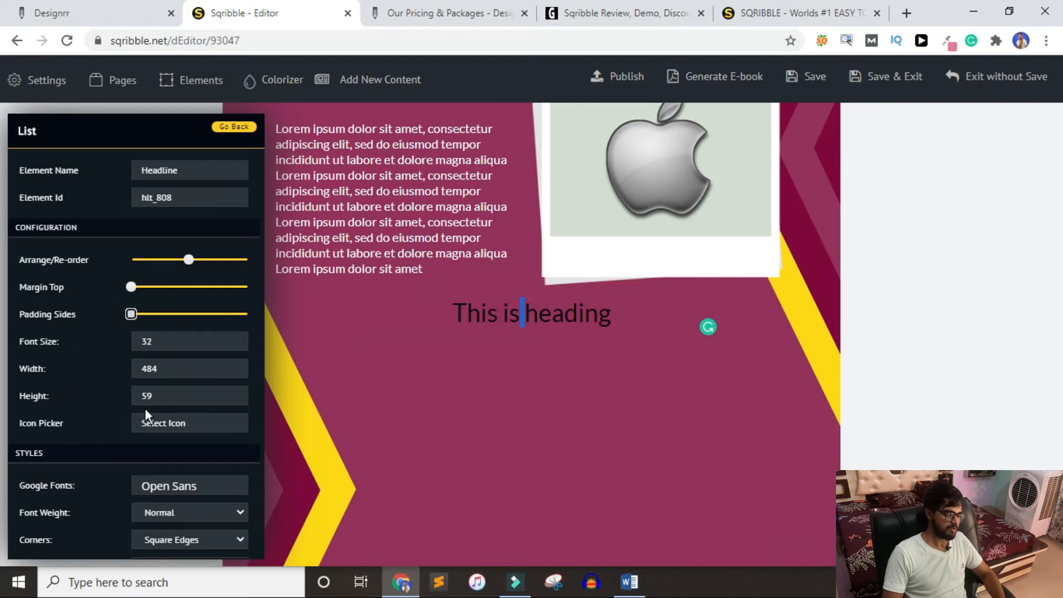
scroll(145, 409, "down", 2)
scroll(145, 409, "down", 2)
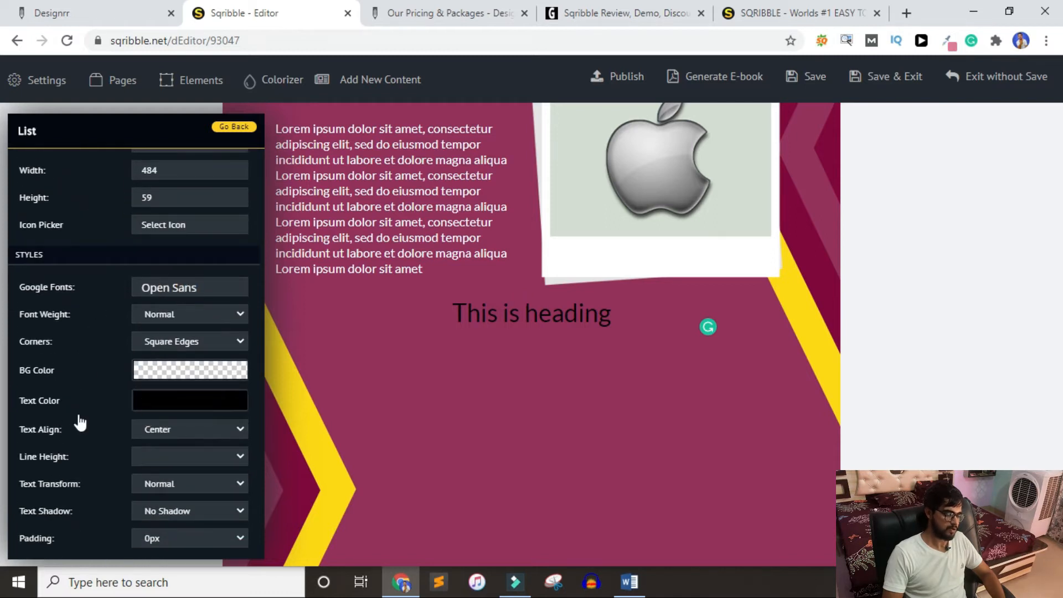
scroll(79, 416, "down", 5)
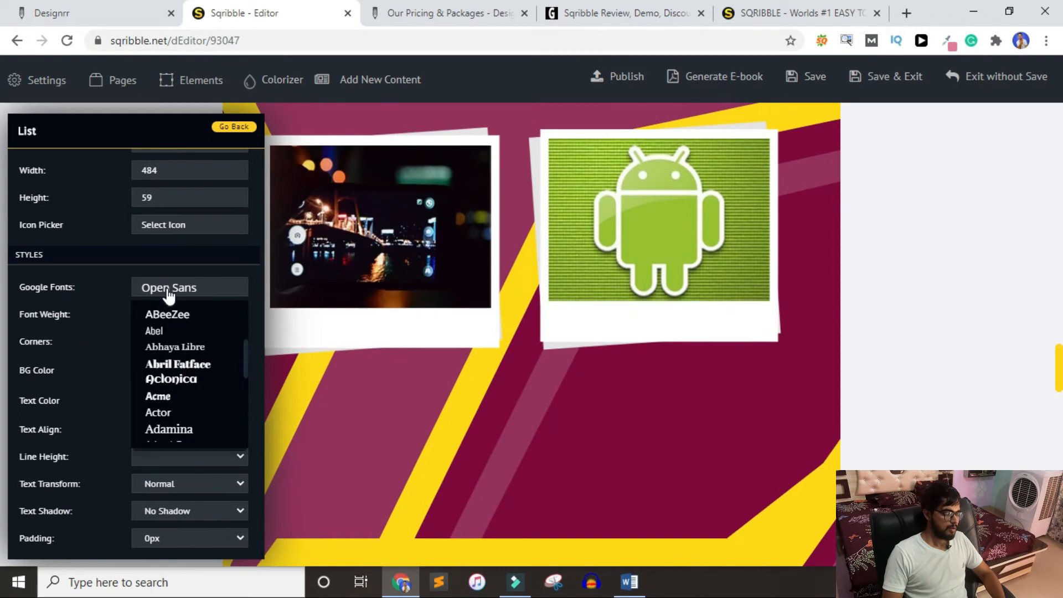
scroll(104, 415, "down", 8)
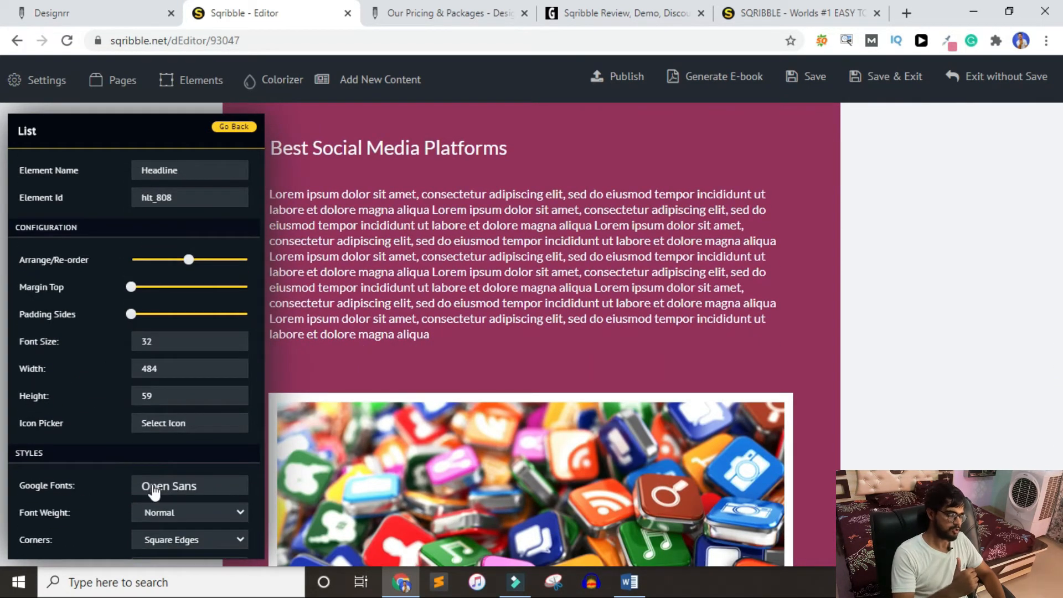
scroll(427, 268, "up", 8)
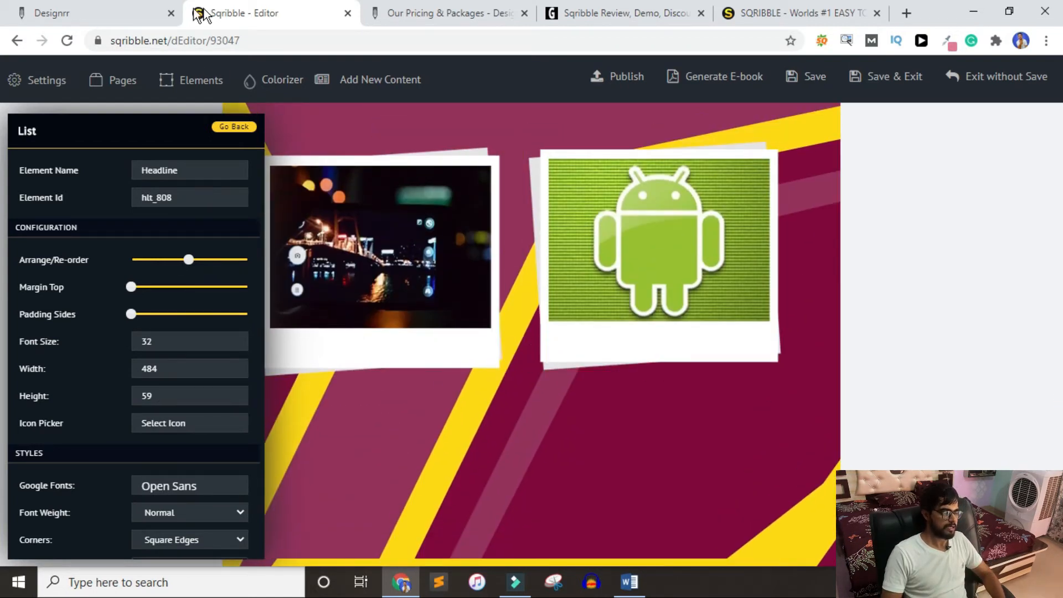
- Switch to the Designrr builder and review its table of contents and back page against the Sqribble layout
left_click(110, 13)
scroll(638, 304, "up", 10)
scroll(640, 302, "down", 15)
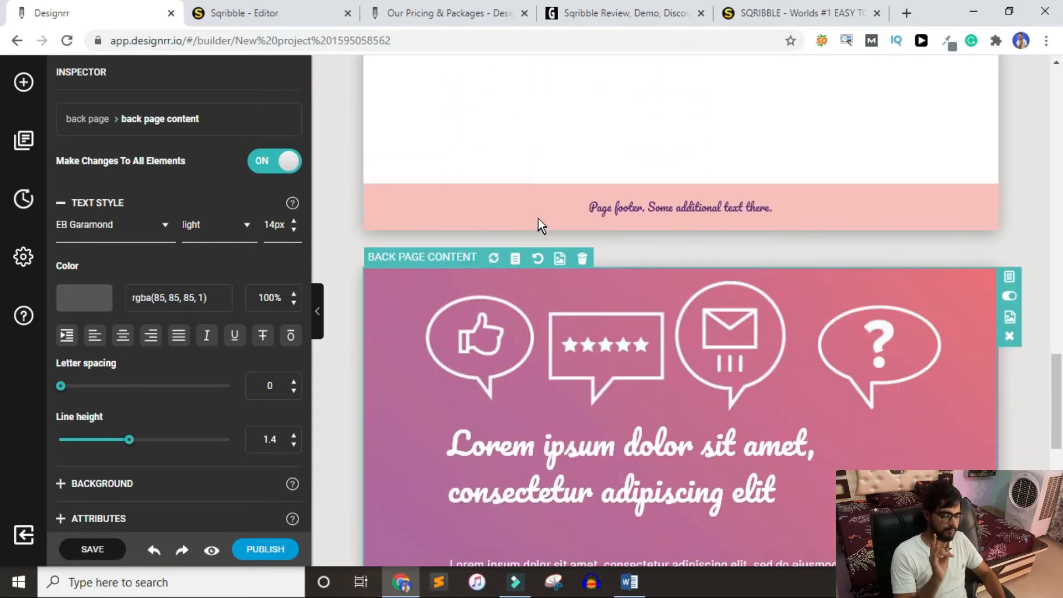
scroll(794, 195, "up", 7)
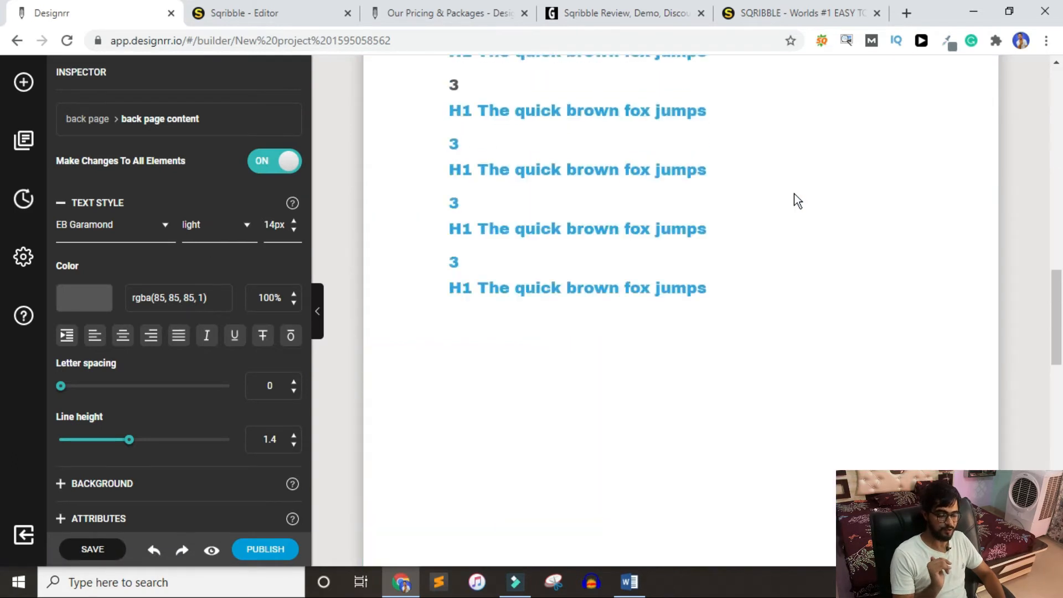
- Insert a blank New Page component between the table of contents page and the back page
scroll(797, 200, "up", 5)
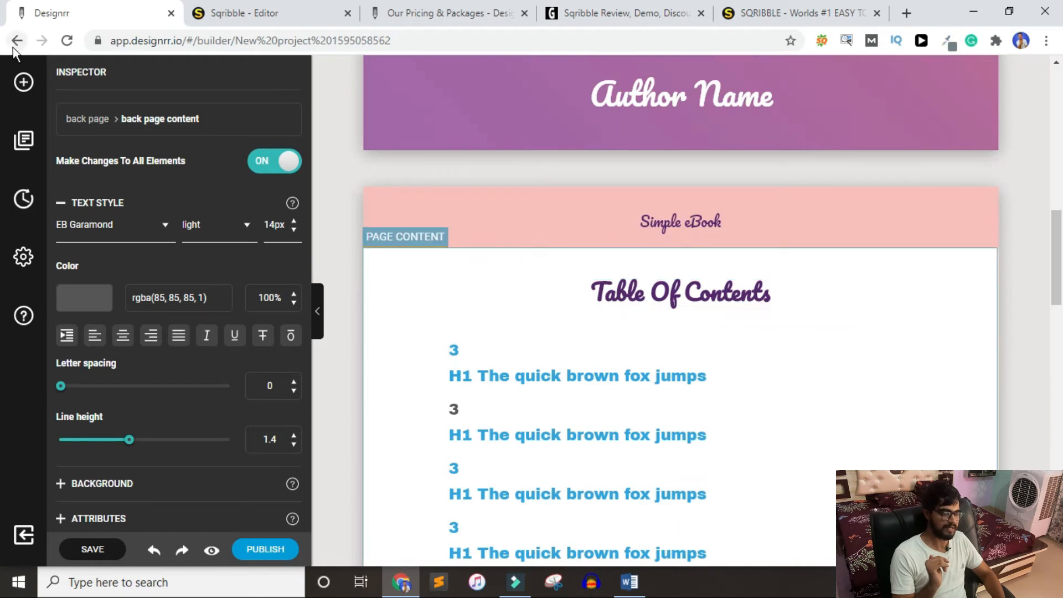
left_click(26, 89)
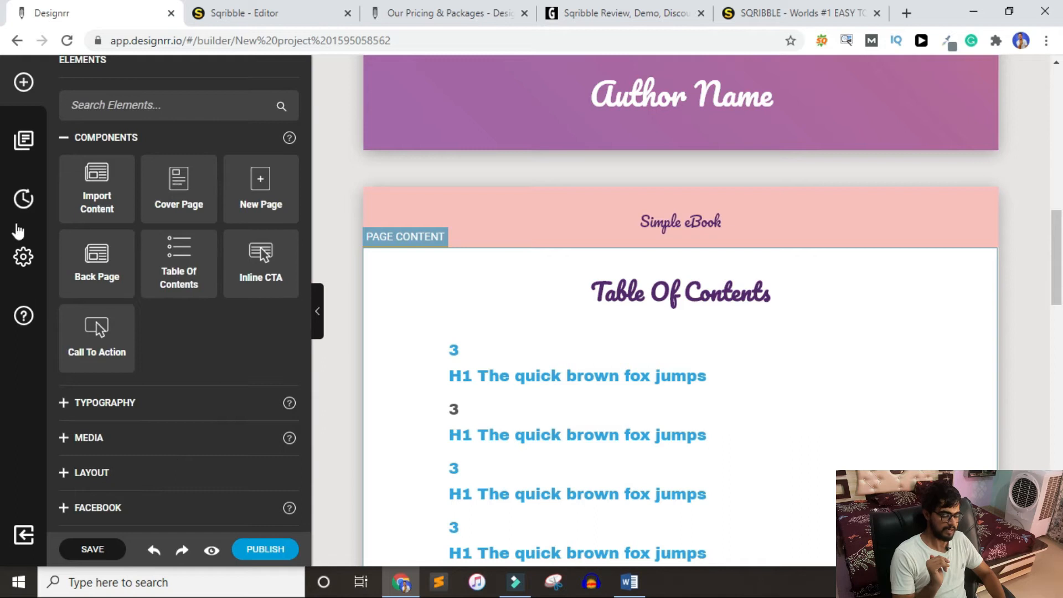
scroll(799, 373, "down", 3)
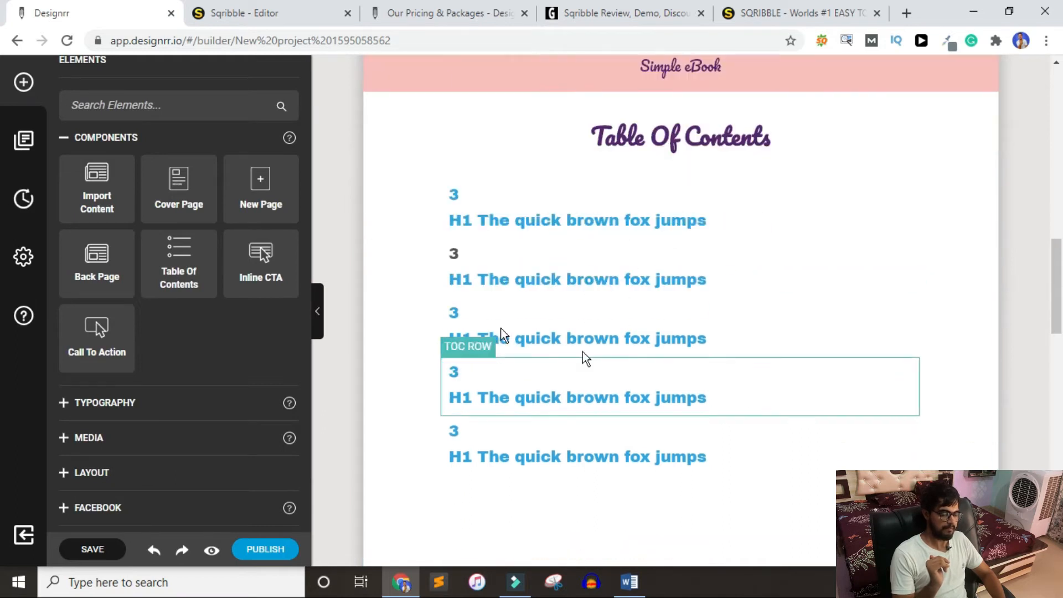
scroll(699, 271, "up", 3)
scroll(729, 342, "down", 12)
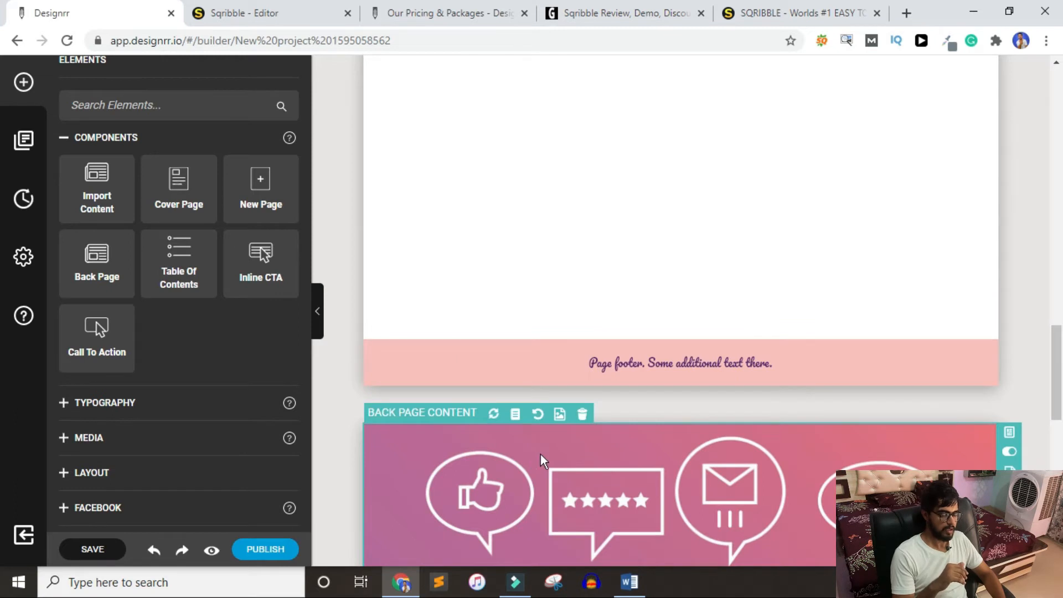
left_click_drag(265, 202, 662, 410)
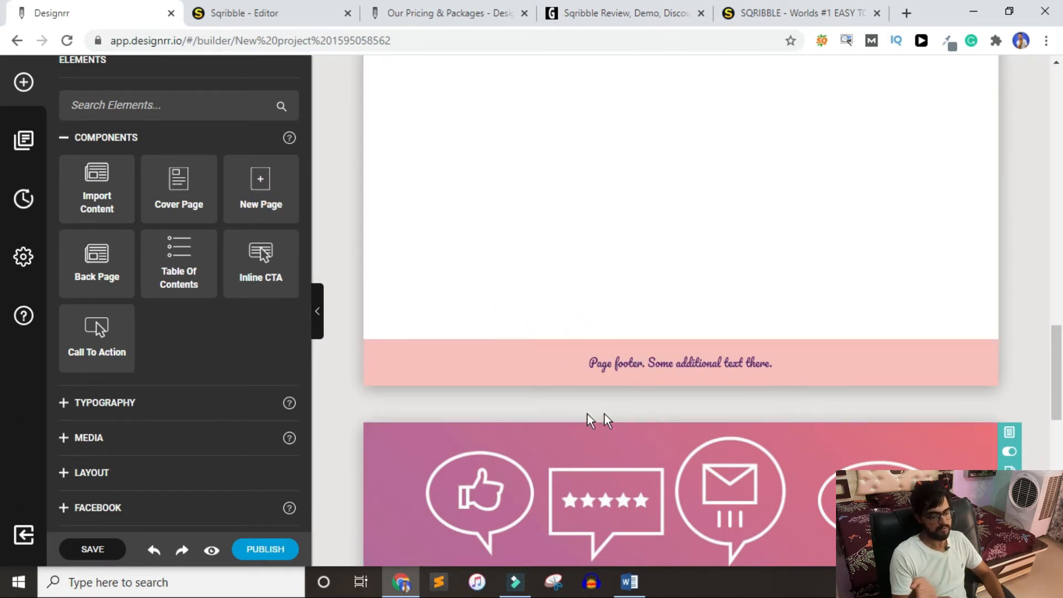
left_click_drag(96, 257, 620, 426)
left_click(456, 293)
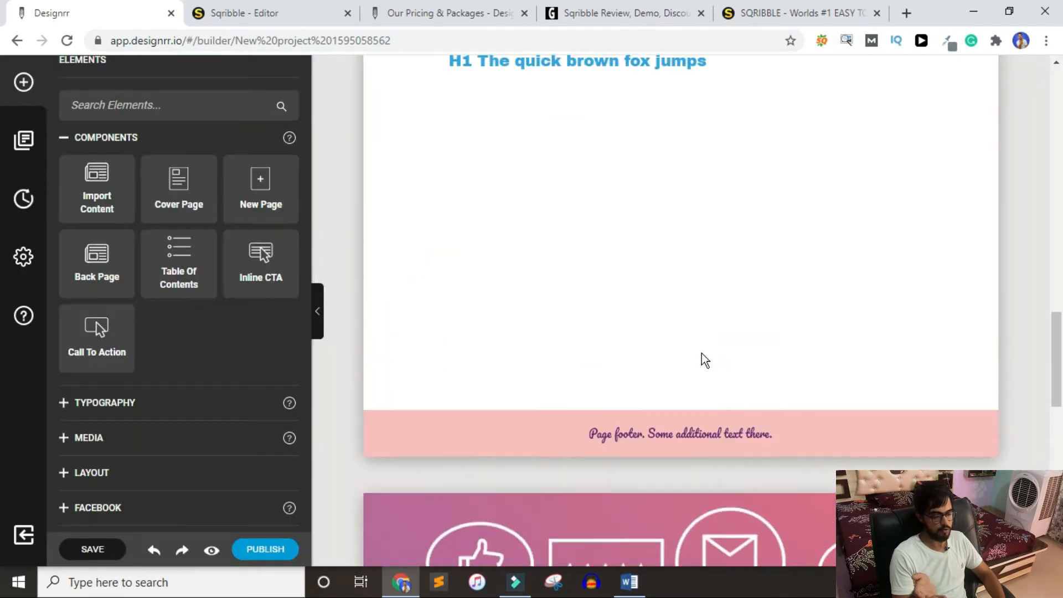
scroll(692, 332, "up", 2)
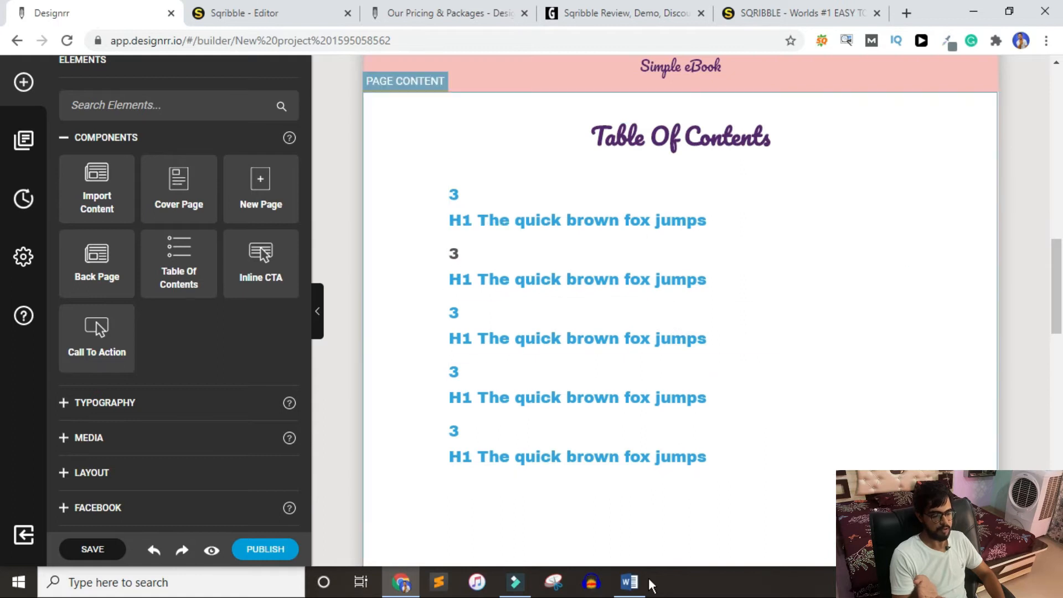
scroll(703, 316, "down", 3)
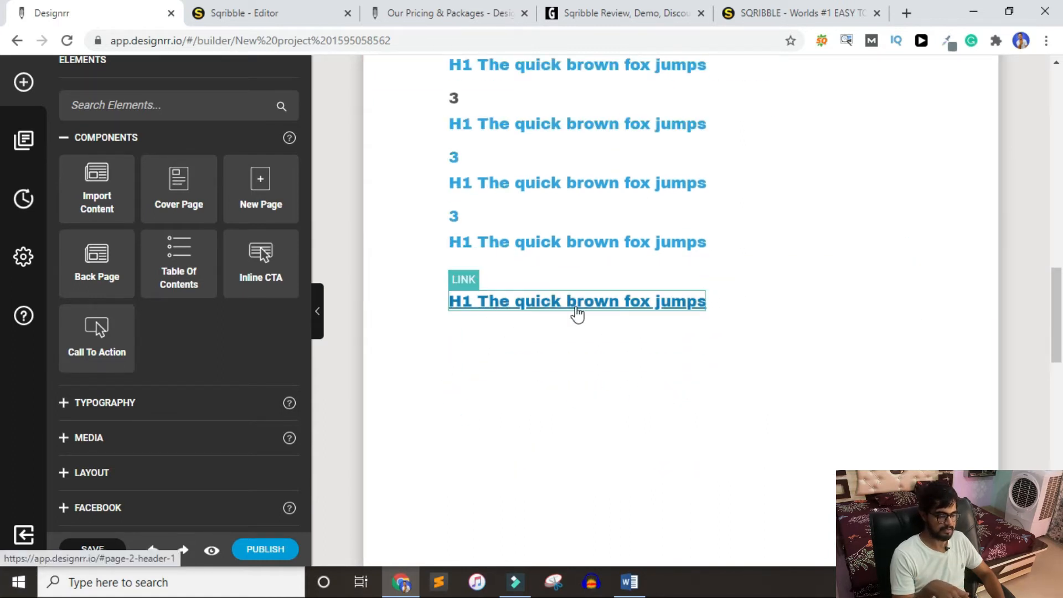
left_click_drag(251, 182, 498, 343)
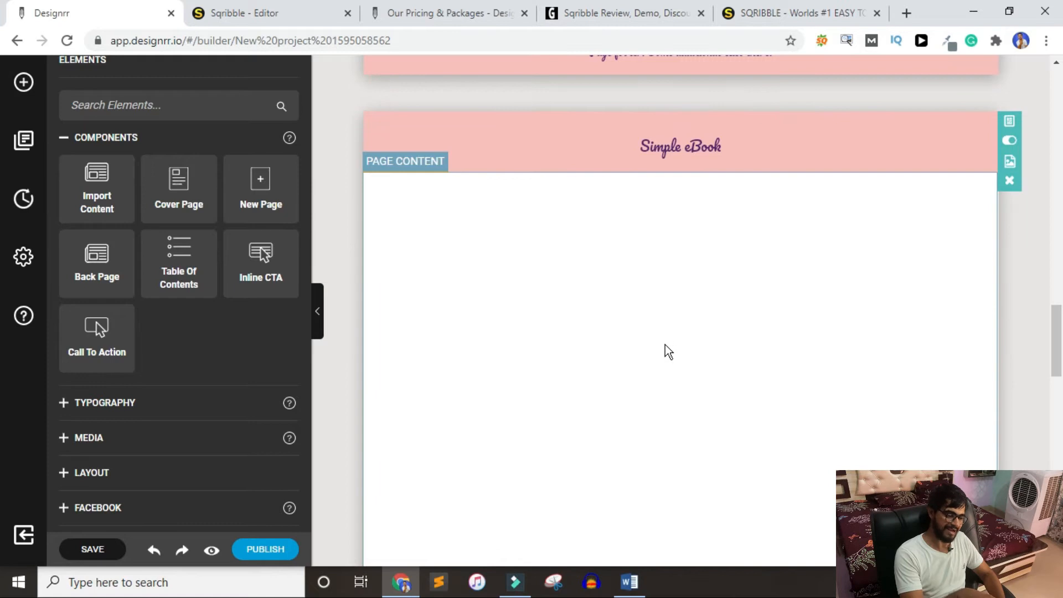
- Add a Heading element from the Typography group to the content area of the new blank page
scroll(660, 281, "up", 8)
scroll(730, 413, "down", 5)
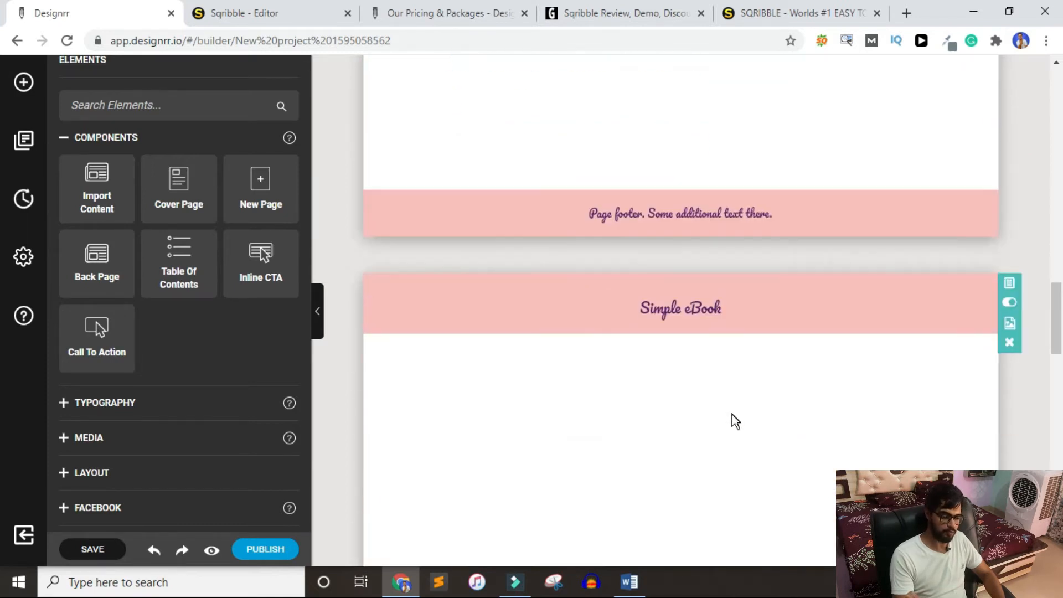
scroll(732, 414, "down", 3)
scroll(659, 366, "down", 3)
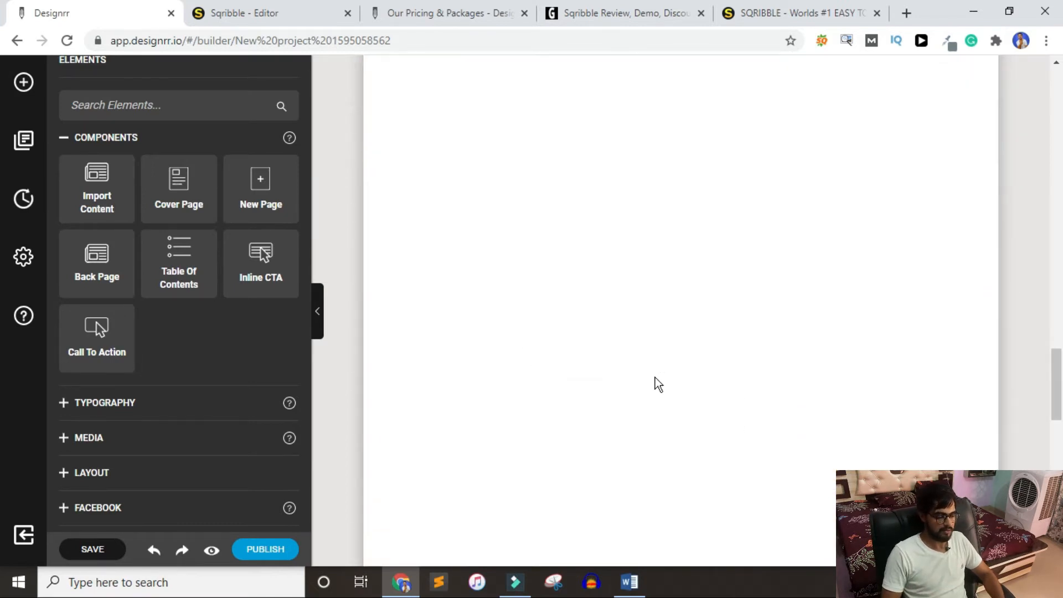
scroll(636, 304, "up", 3)
left_click(526, 412)
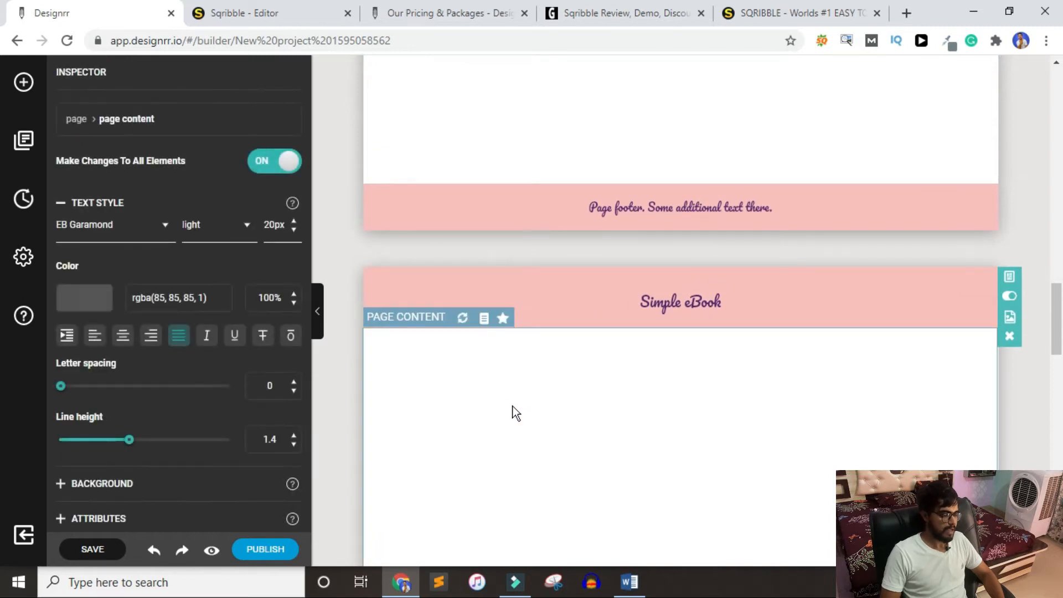
left_click(21, 84)
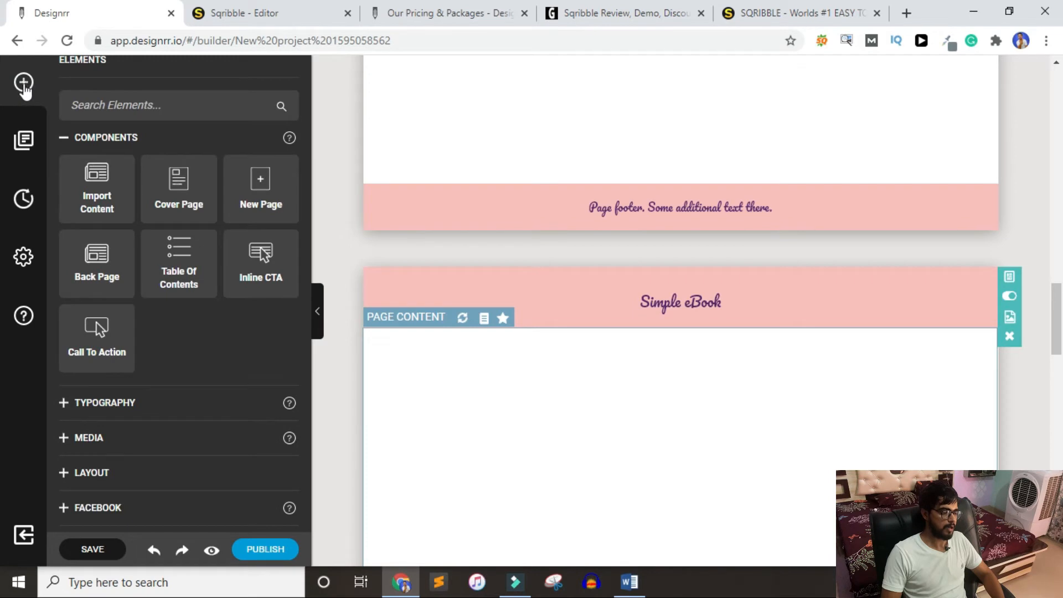
left_click(64, 137)
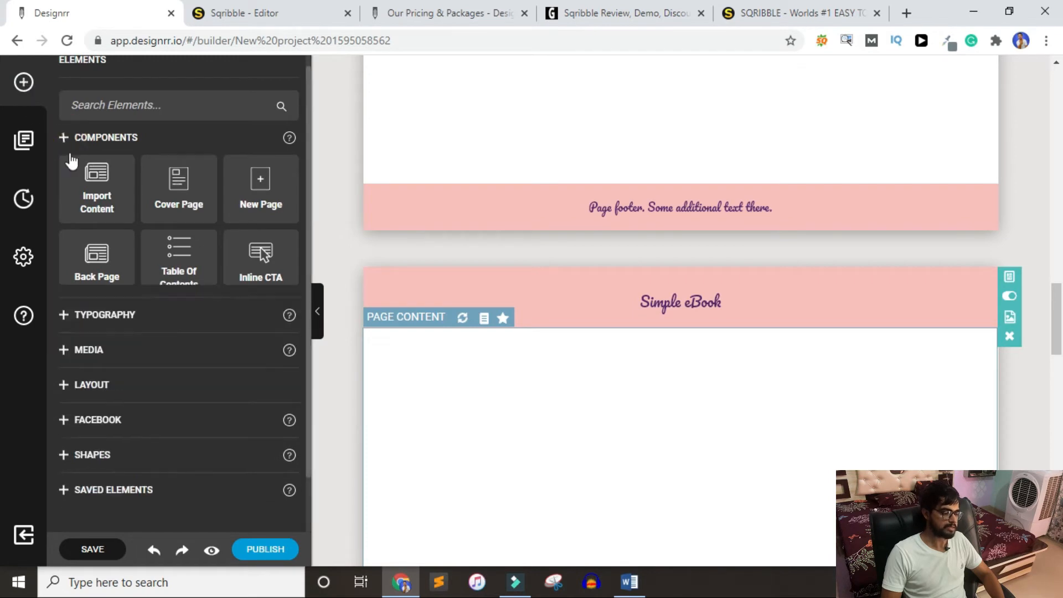
left_click(62, 185)
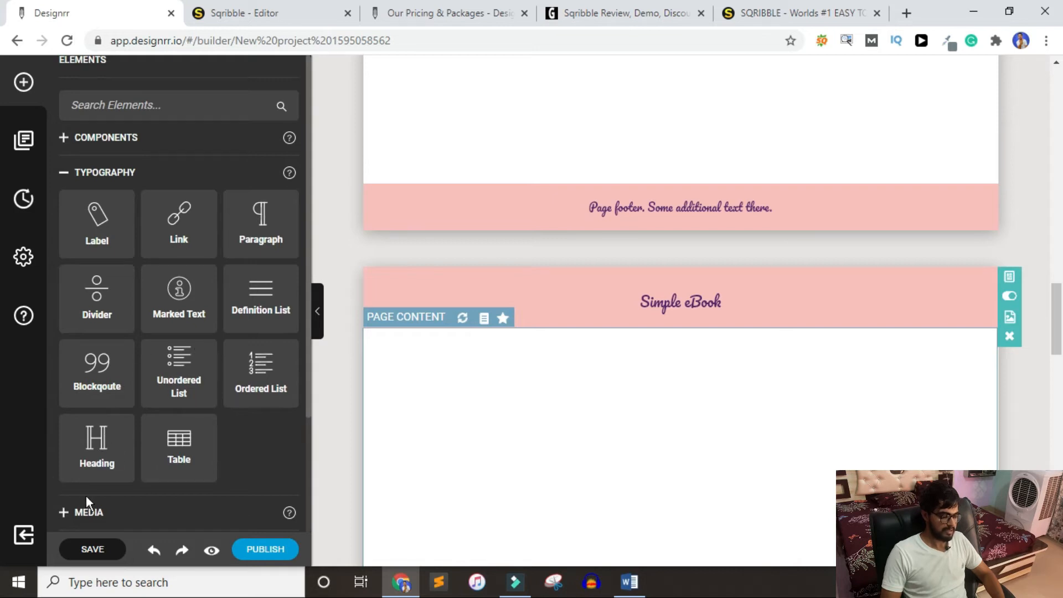
left_click_drag(88, 440, 498, 434)
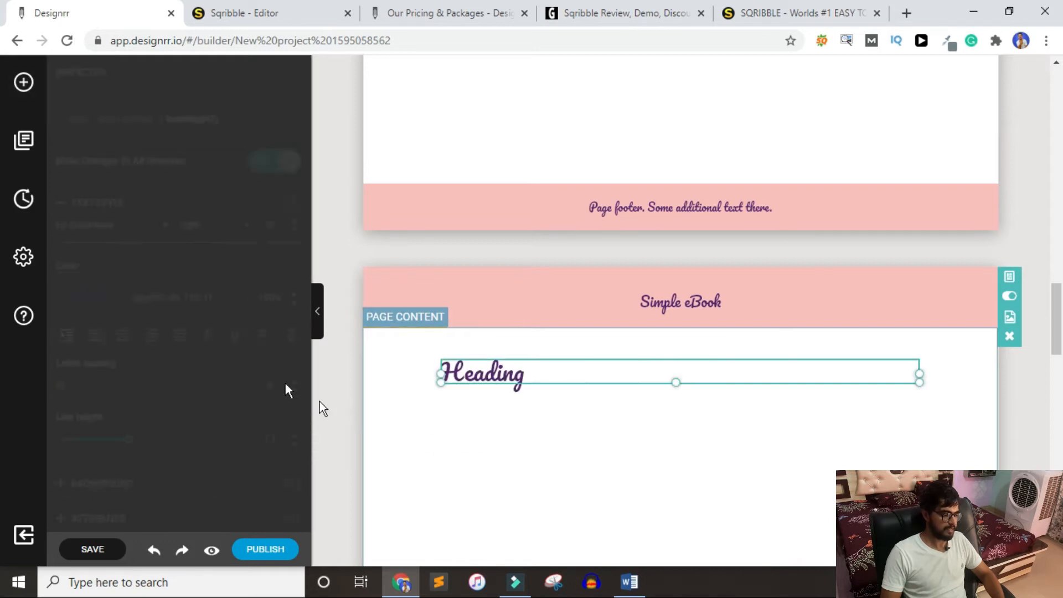
- Examine the available Media, Layout, Shapes and Facebook elements
left_click(23, 82)
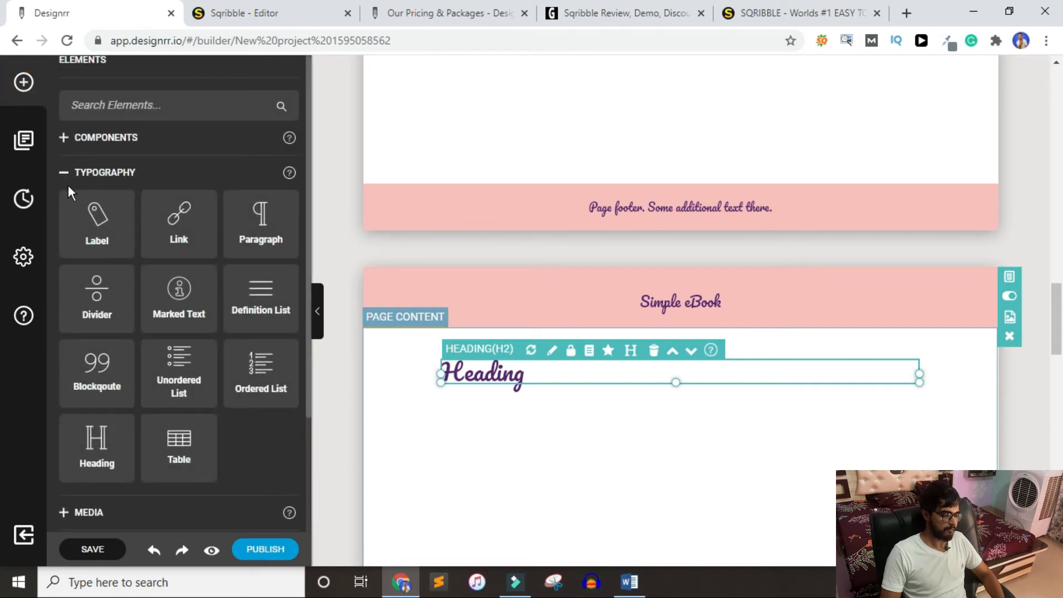
left_click(68, 176)
left_click(62, 220)
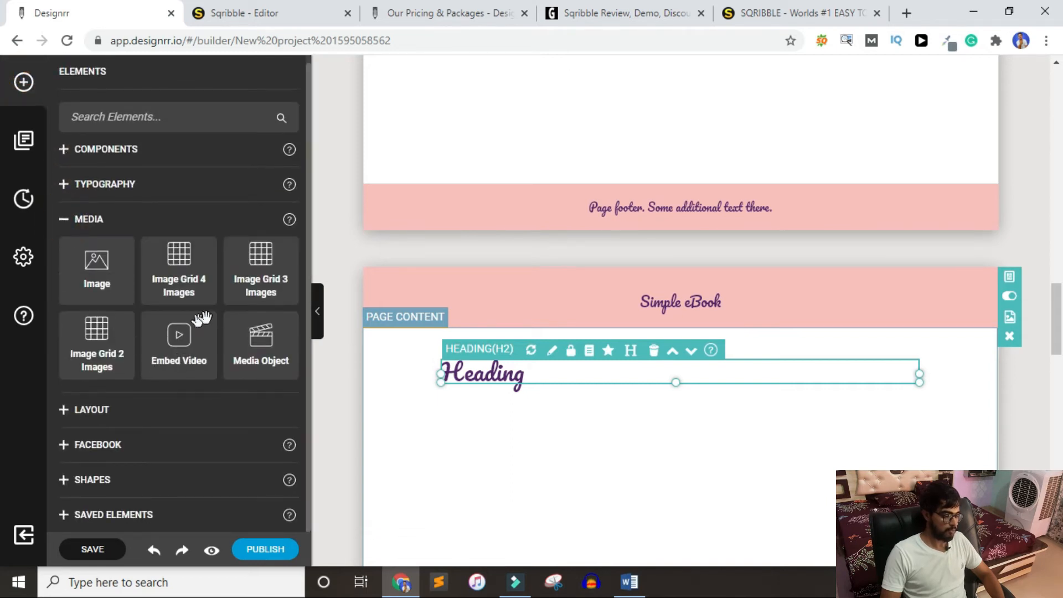
left_click(64, 410)
scroll(164, 327, "down", 3)
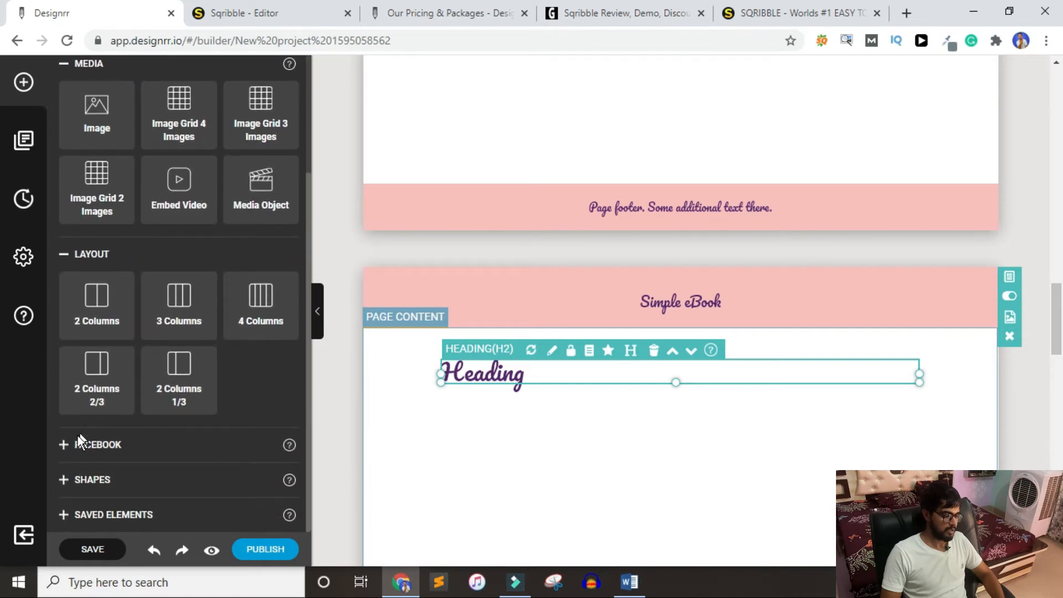
left_click(64, 480)
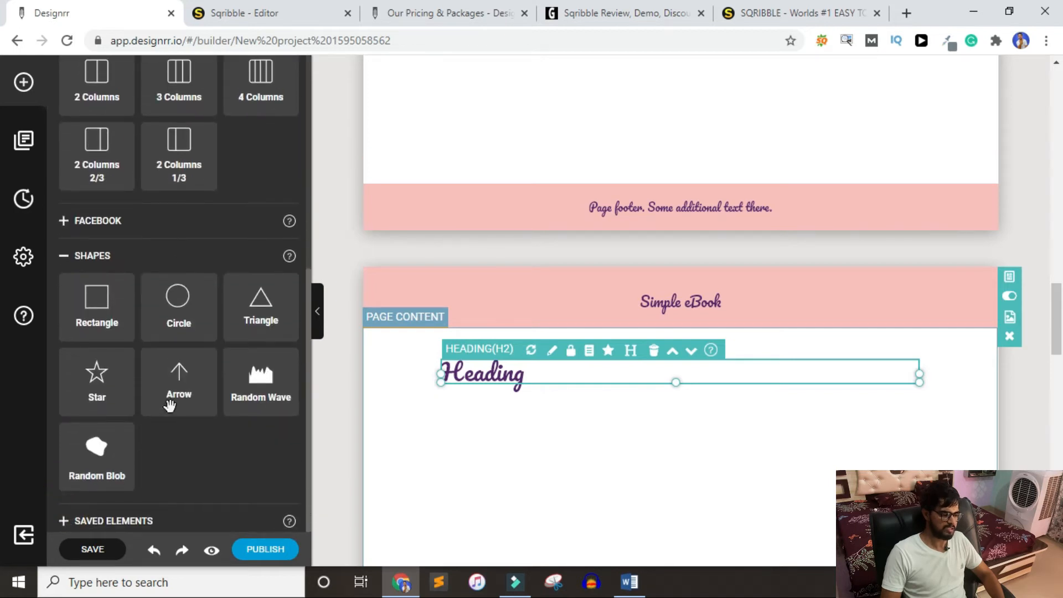
left_click(64, 214)
scroll(64, 213, "up", 1)
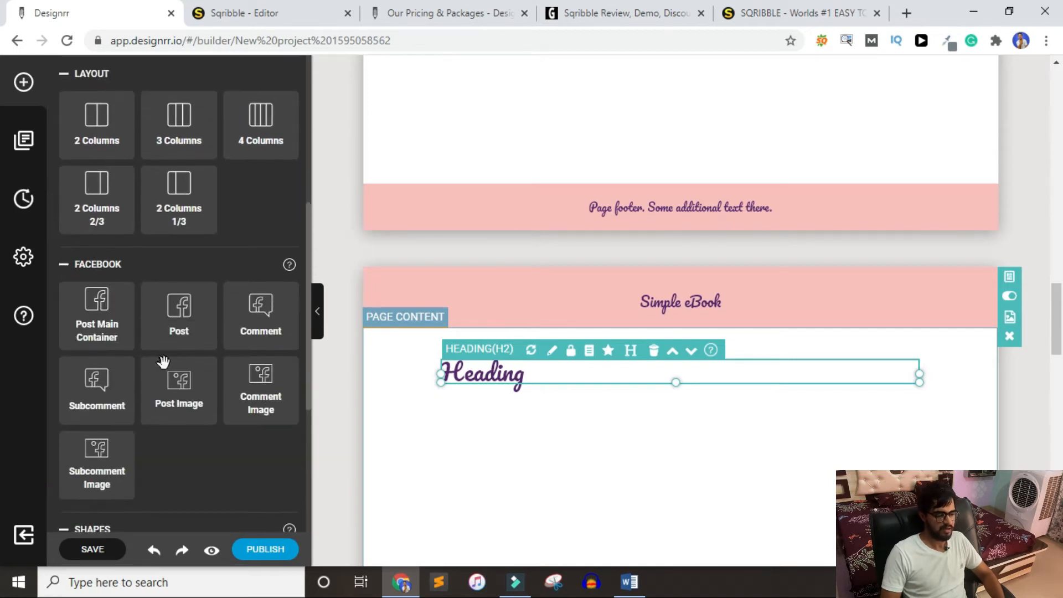
- Set the font of the new page's heading text to Archivo Black
double_click(527, 374)
double_click(497, 370)
left_click(501, 337)
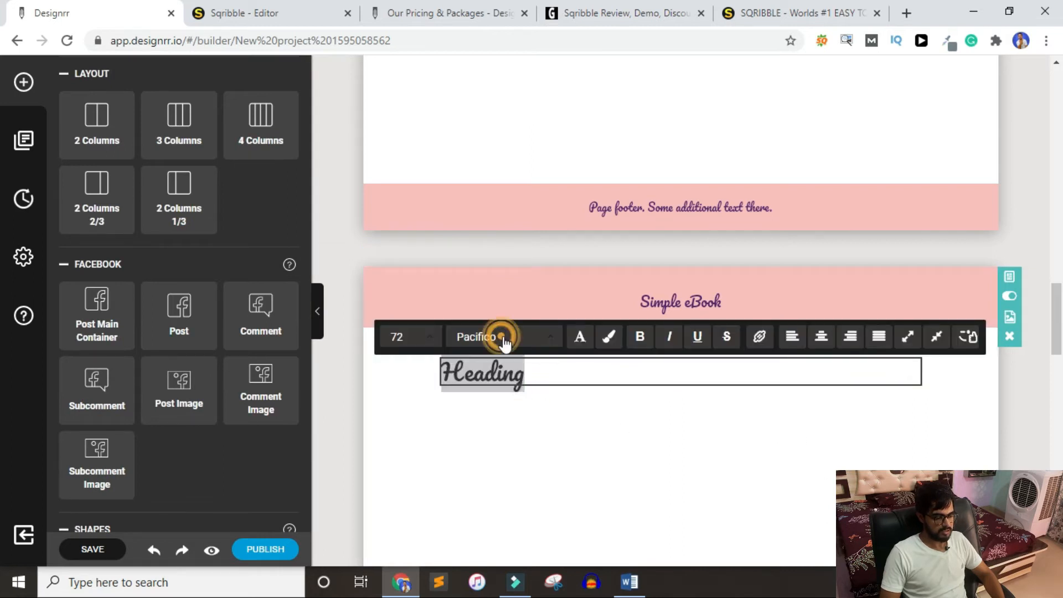
left_click(507, 425)
left_click(556, 376)
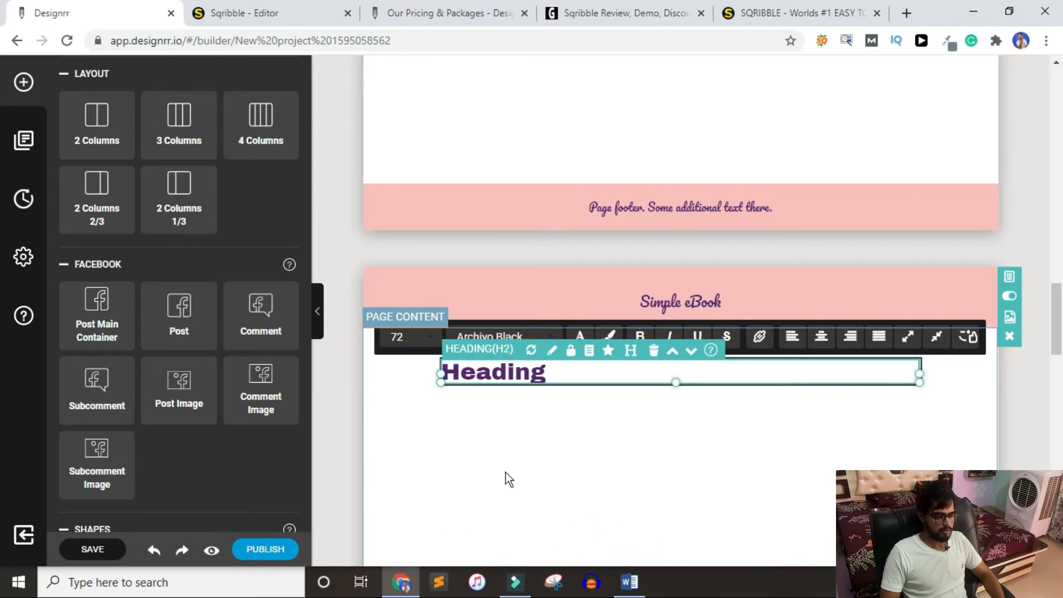
- Select the heading and examine its text style, spacing, border and shadow settings
left_click(504, 389)
left_click(506, 372)
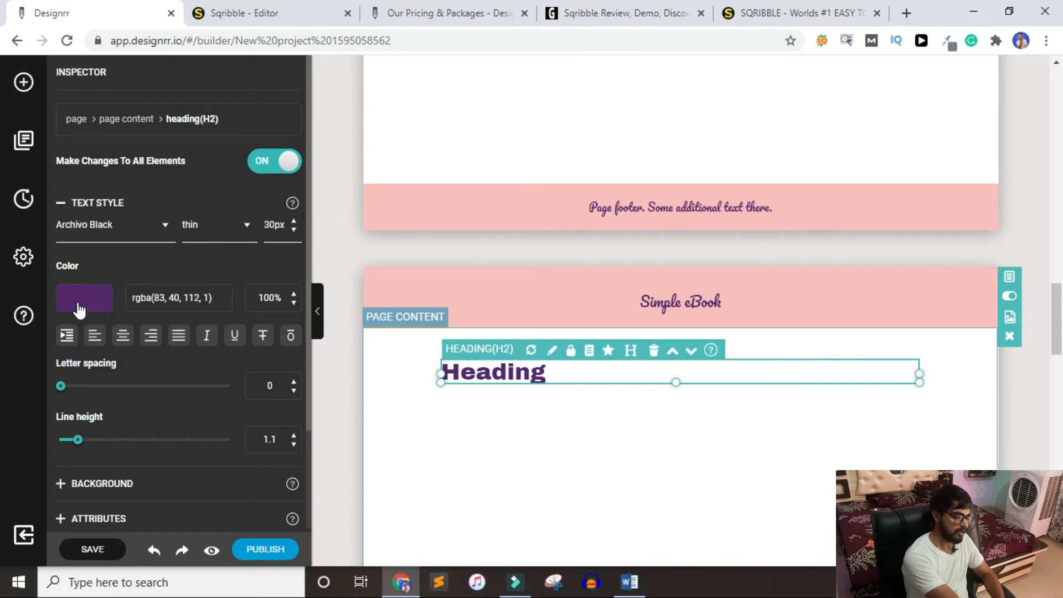
scroll(80, 394, "down", 3)
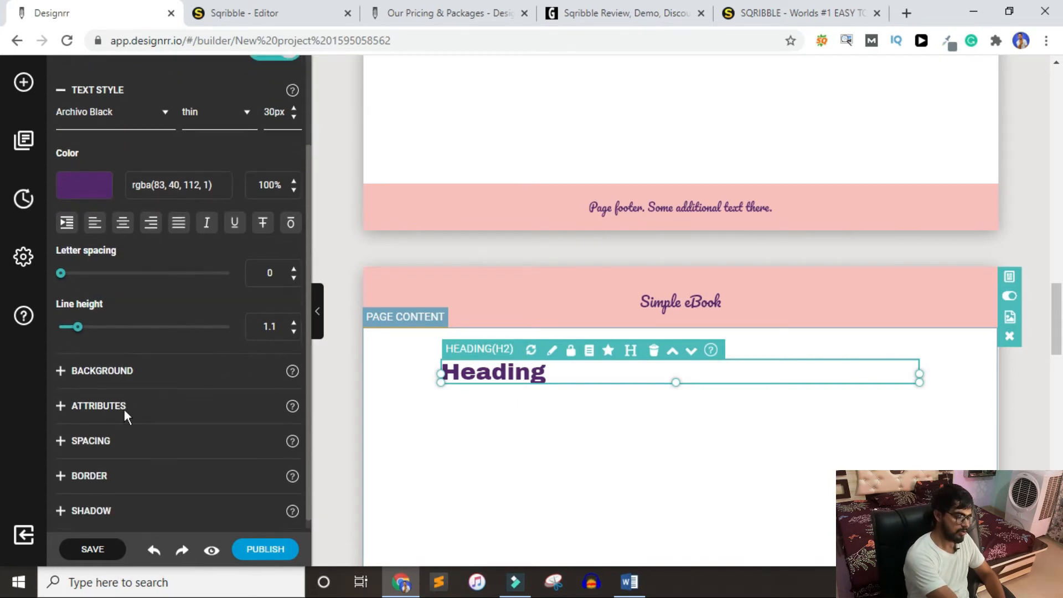
scroll(119, 225, "up", 3)
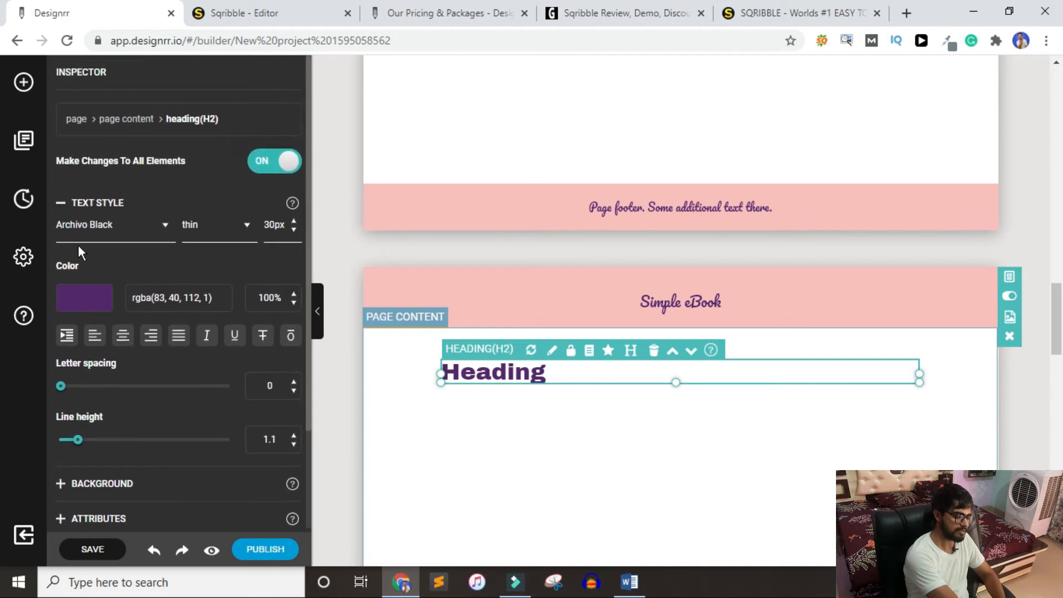
scroll(98, 387, "down", 2)
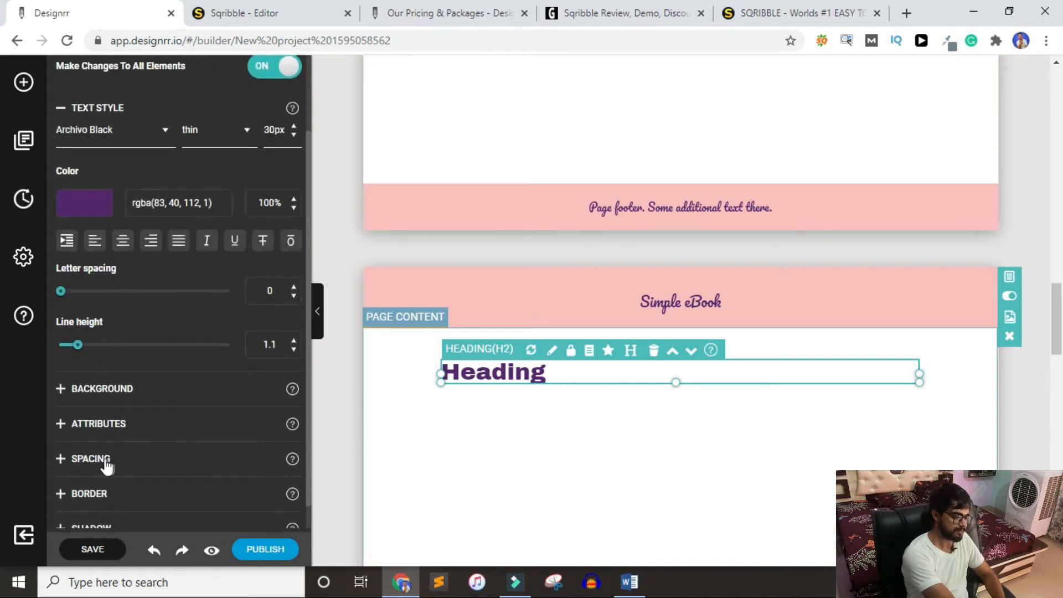
left_click(56, 455)
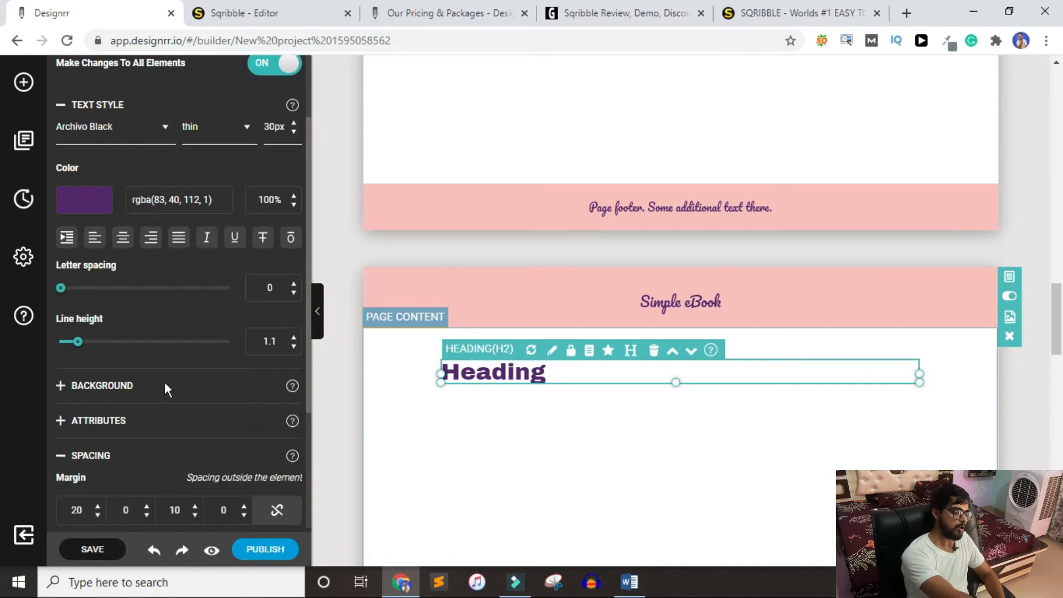
scroll(81, 429, "down", 3)
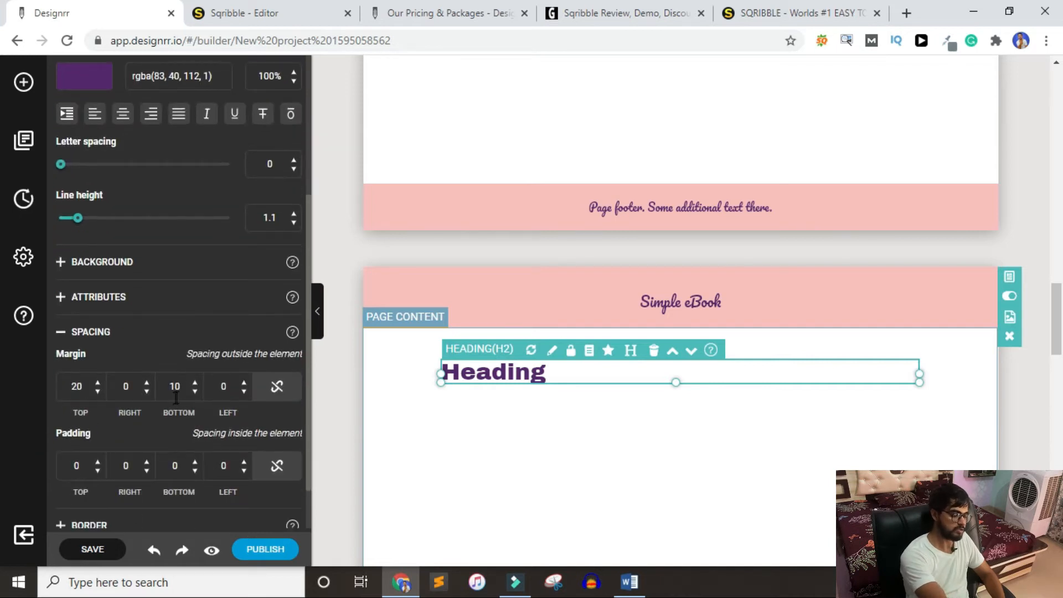
scroll(146, 440, "down", 2)
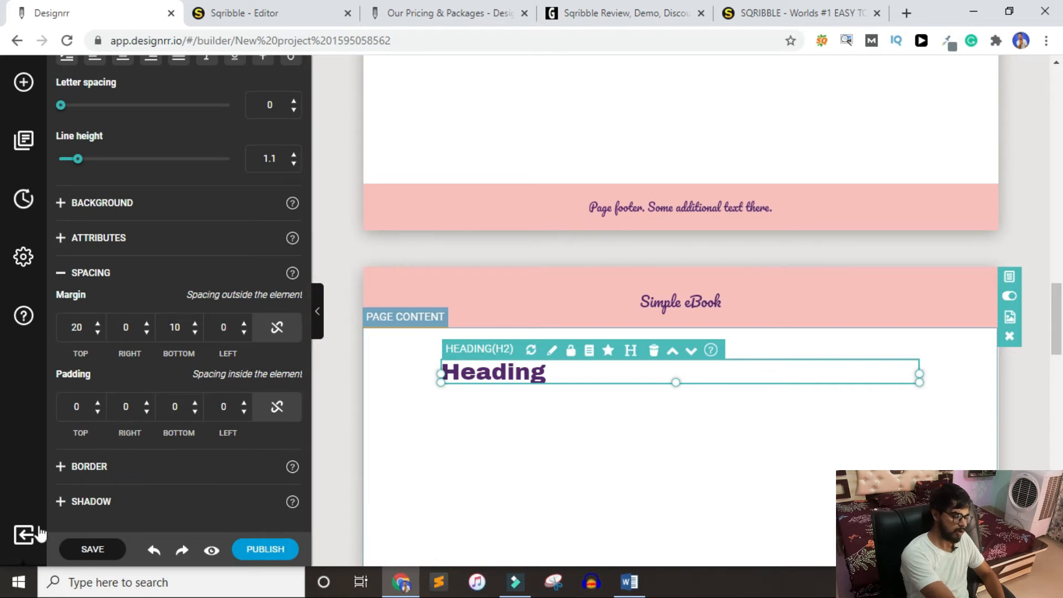
left_click(65, 465)
scroll(173, 411, "down", 5)
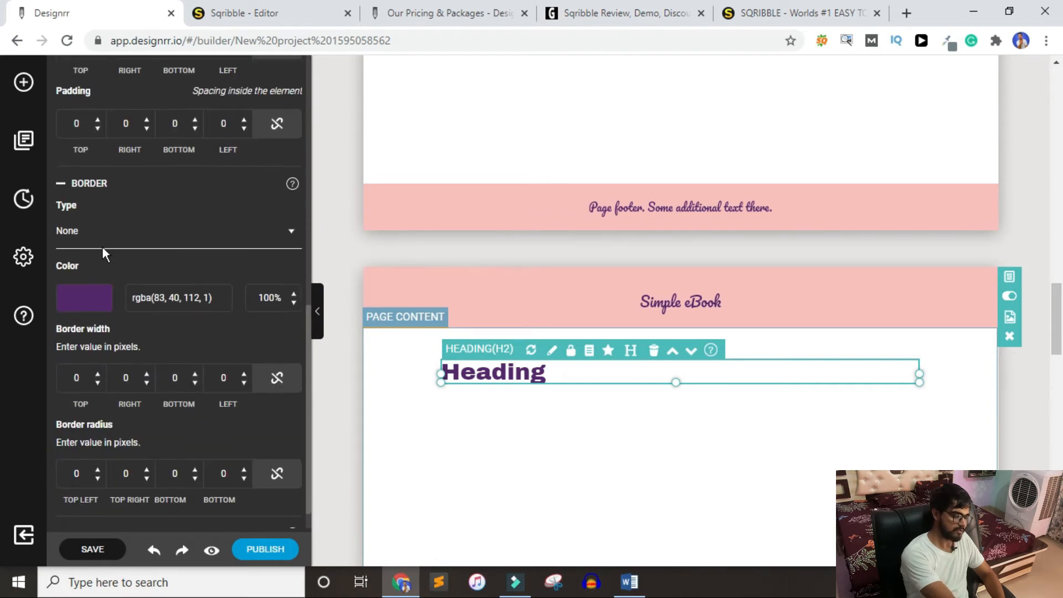
scroll(154, 470, "down", 1)
left_click(61, 501)
scroll(141, 377, "down", 5)
- Center the heading text horizontally on the new page
left_click(830, 376)
double_click(719, 370)
left_click(538, 516)
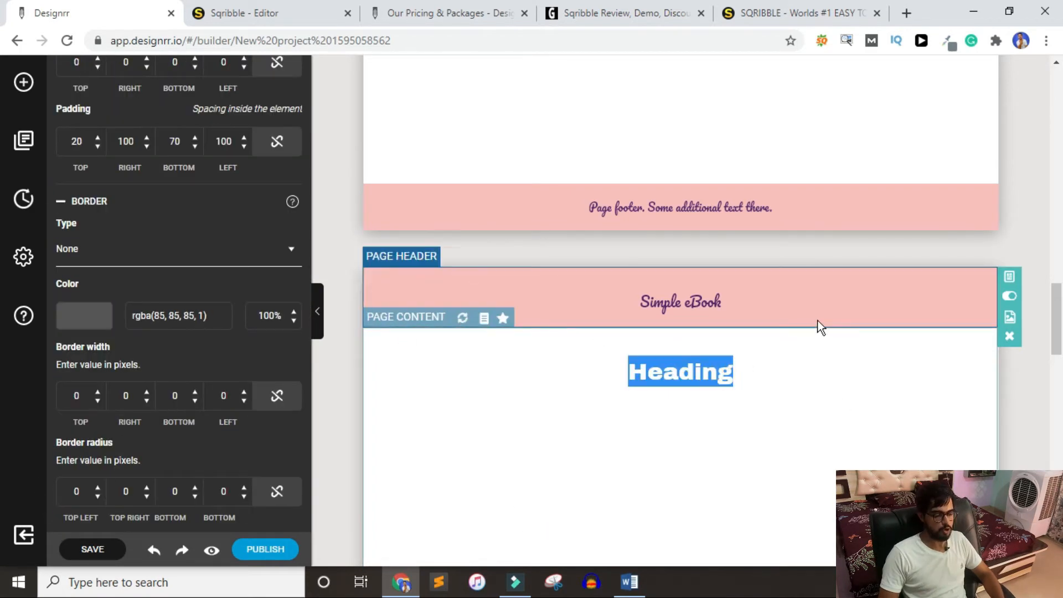
- Add a paragraph element below the heading on the new page and fill it with several lines of sample text
scroll(820, 304, "down", 3)
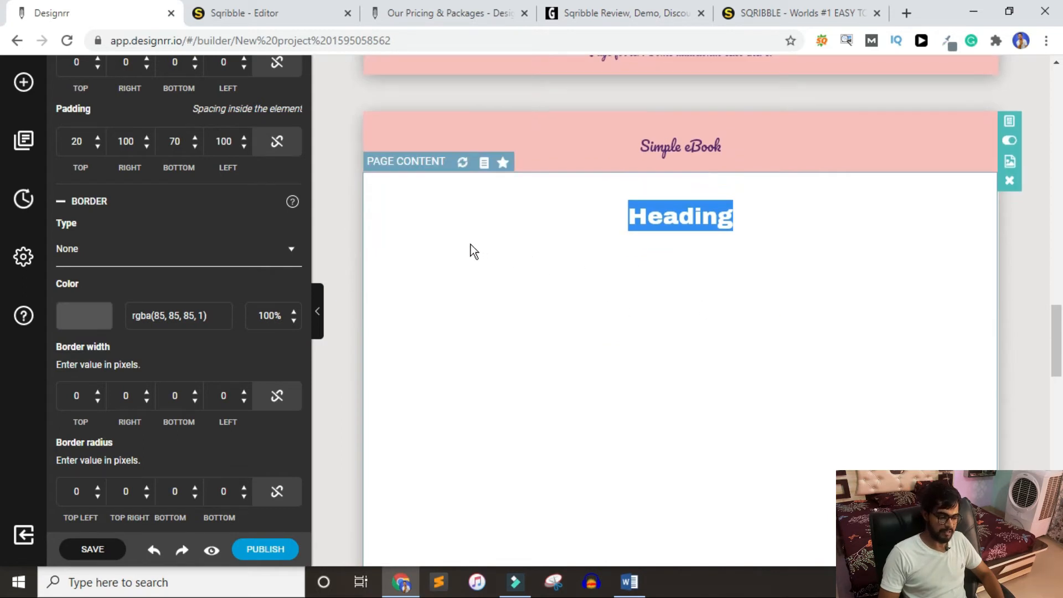
left_click(486, 247)
left_click(23, 82)
scroll(166, 222, "up", 5)
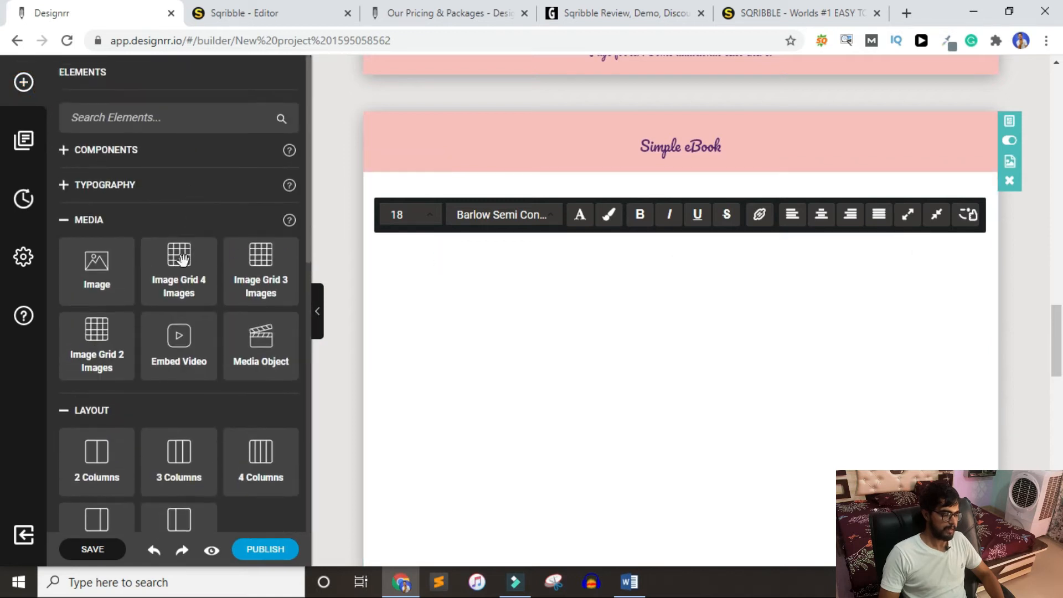
left_click(95, 187)
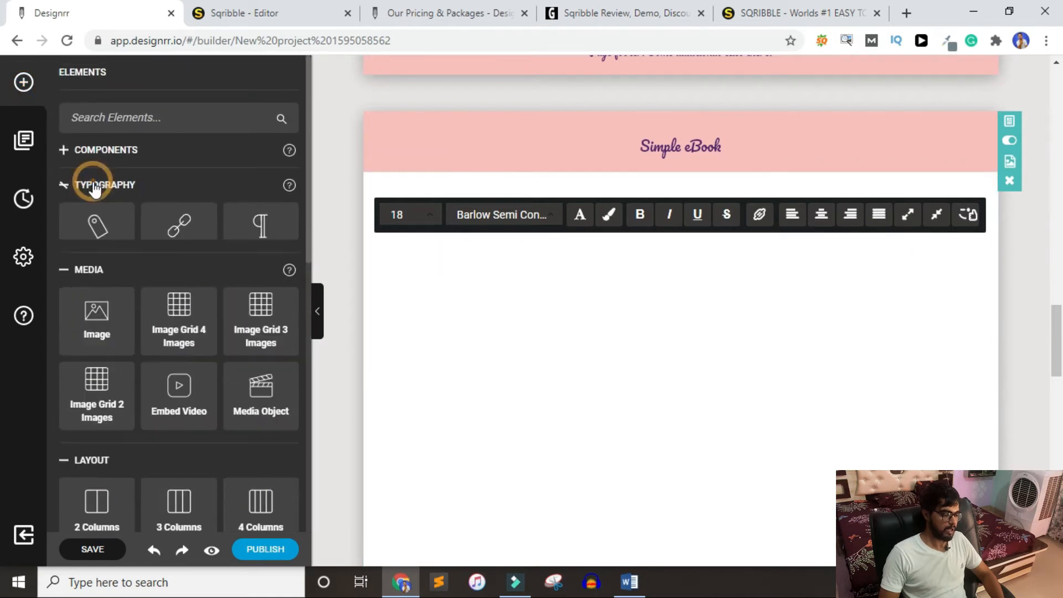
left_click_drag(246, 237, 418, 299)
left_click_drag(198, 272, 529, 268)
left_click(529, 246)
- Glance at the Sqribble editor, return to Designrr, and try undoing and redoing the last change
left_click(632, 139)
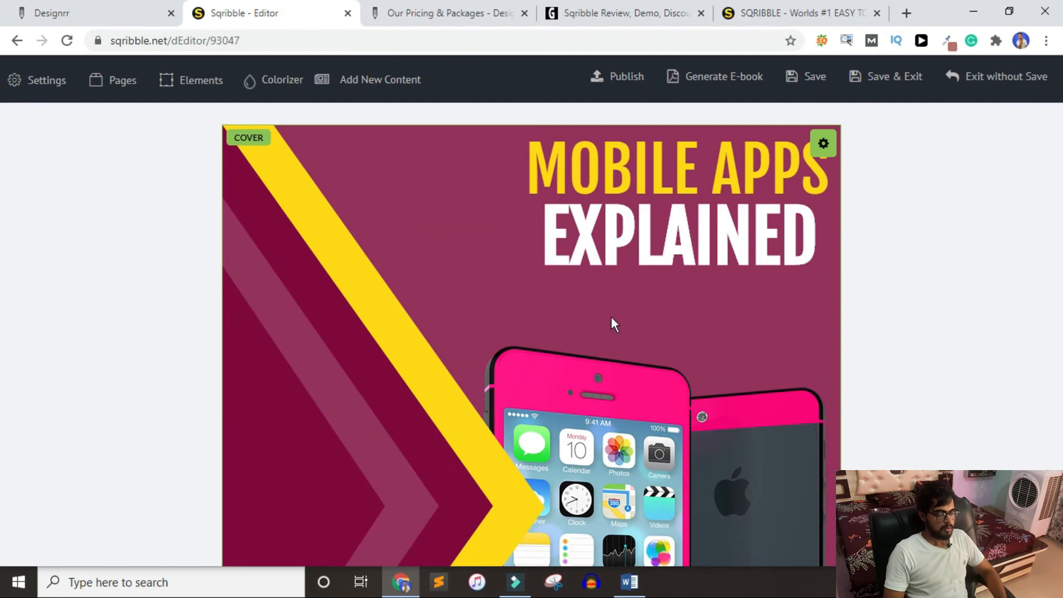
left_click(72, 12)
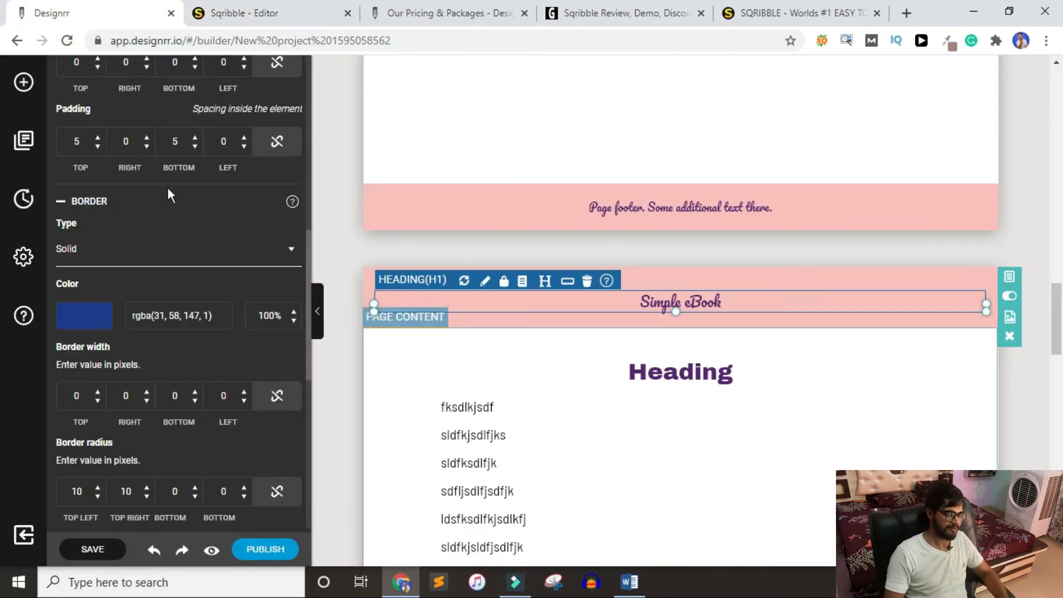
left_click(235, 14)
left_click(62, 16)
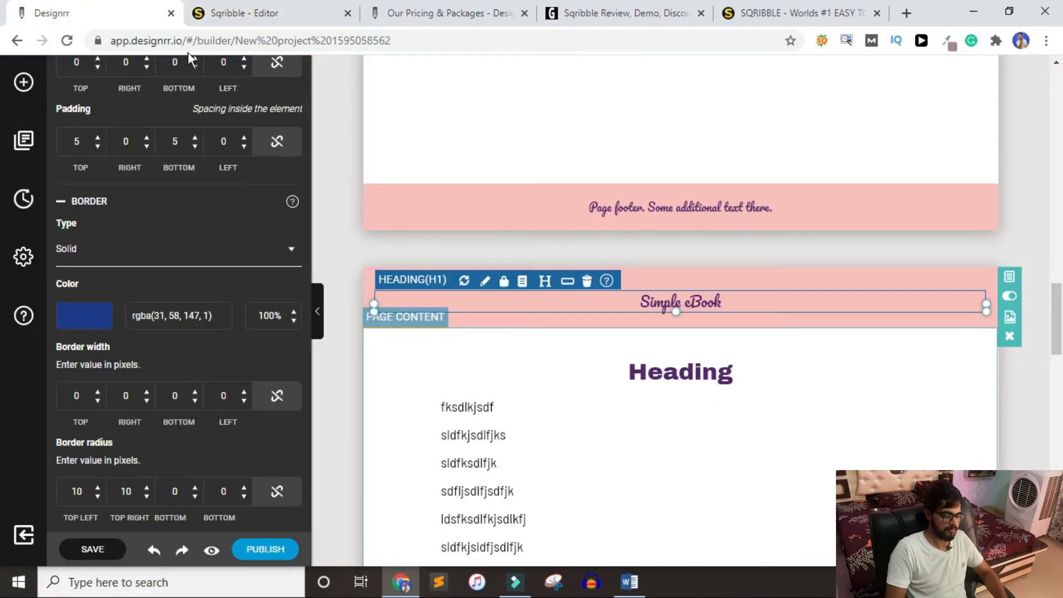
left_click(154, 550)
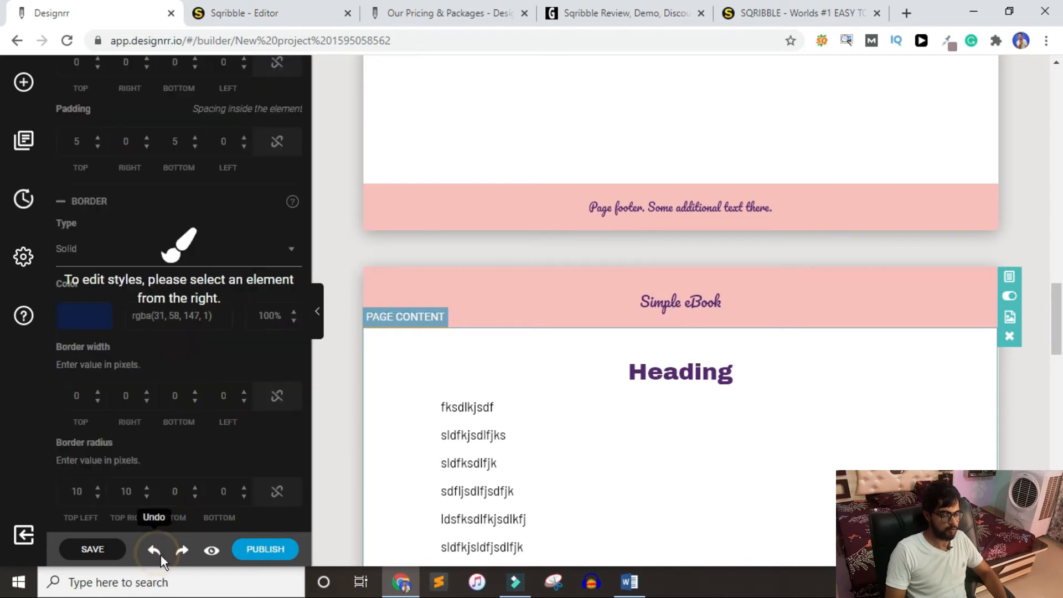
left_click(184, 551)
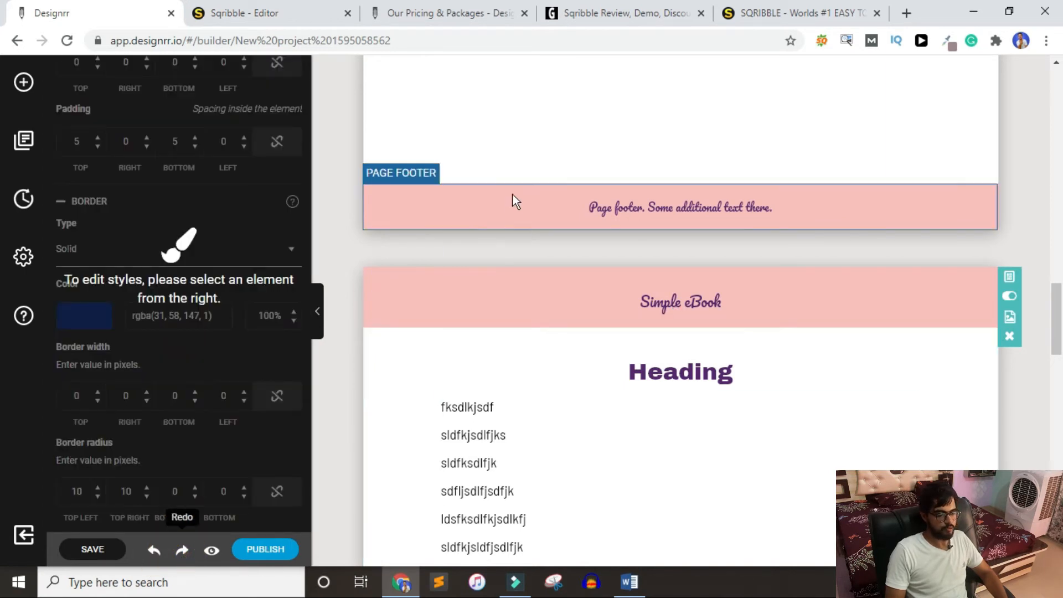
scroll(680, 527, "down", 5)
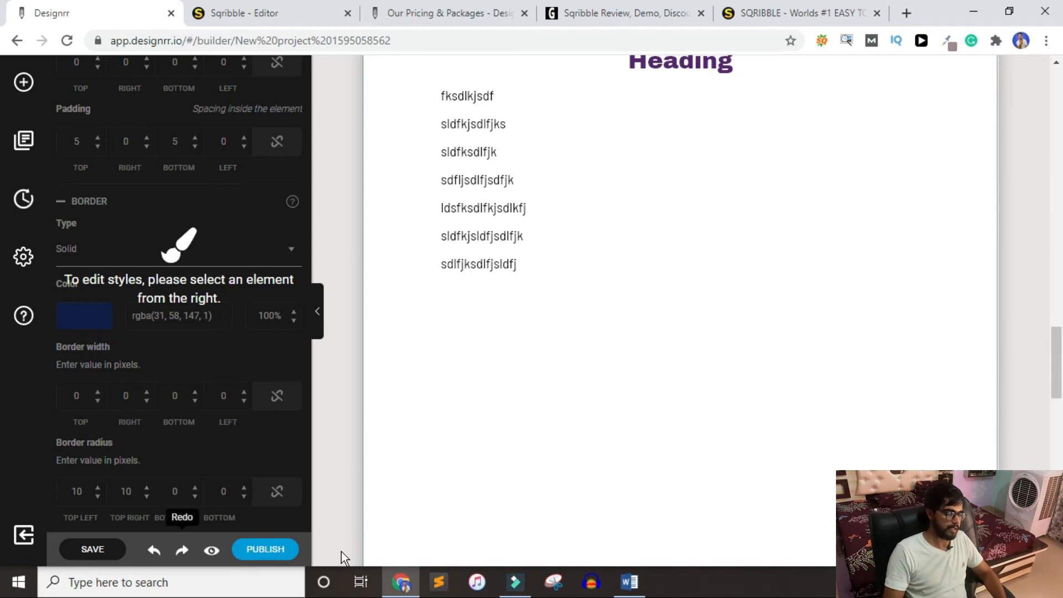
- Switch to the Sqribble editor and examine the text formatting options of the two cover headlines
left_click(270, 15)
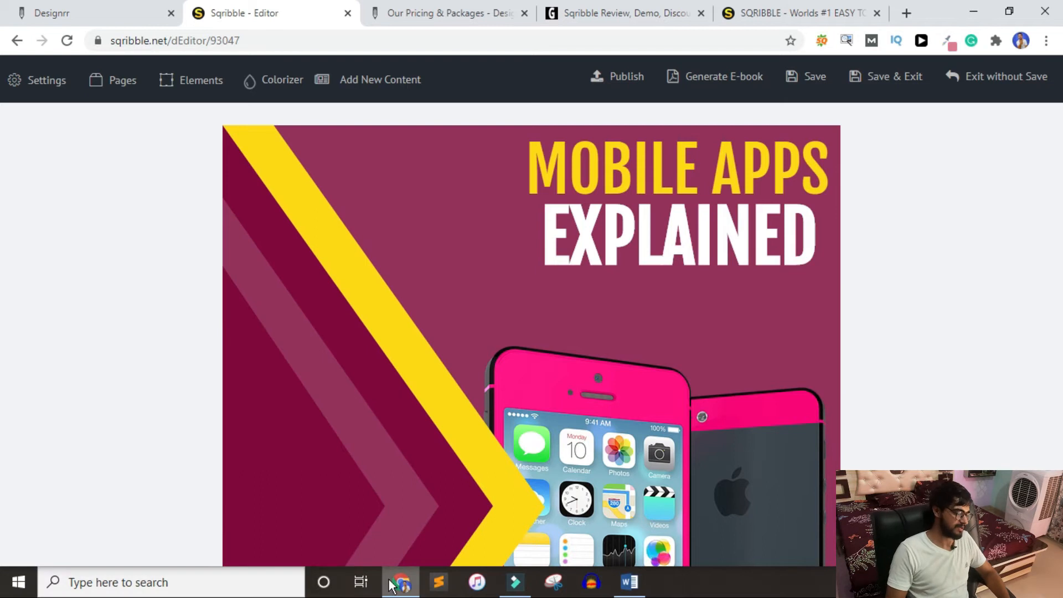
mouse_move(394, 581)
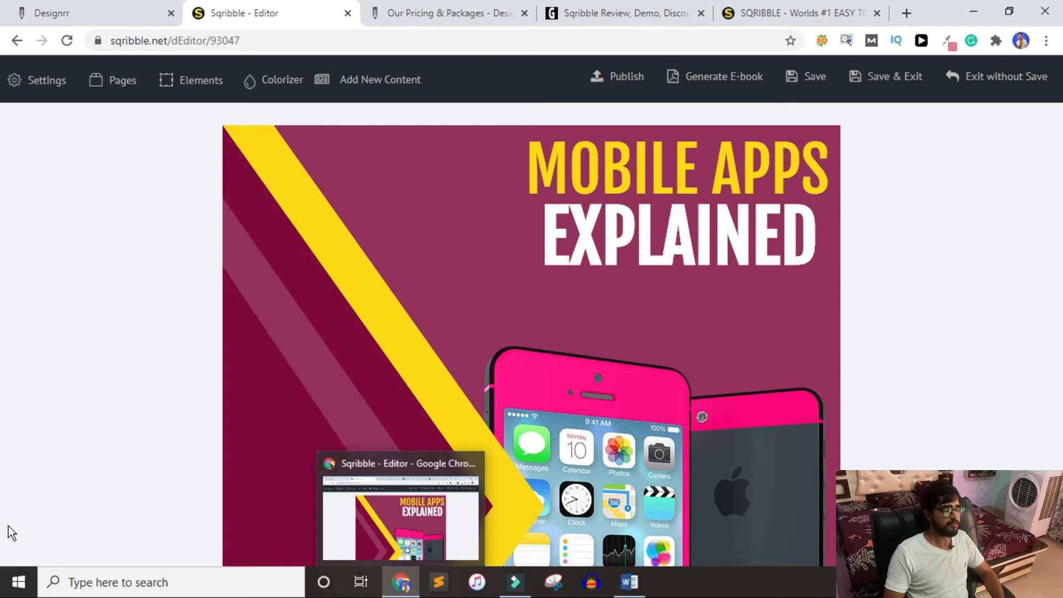
left_click(78, 13)
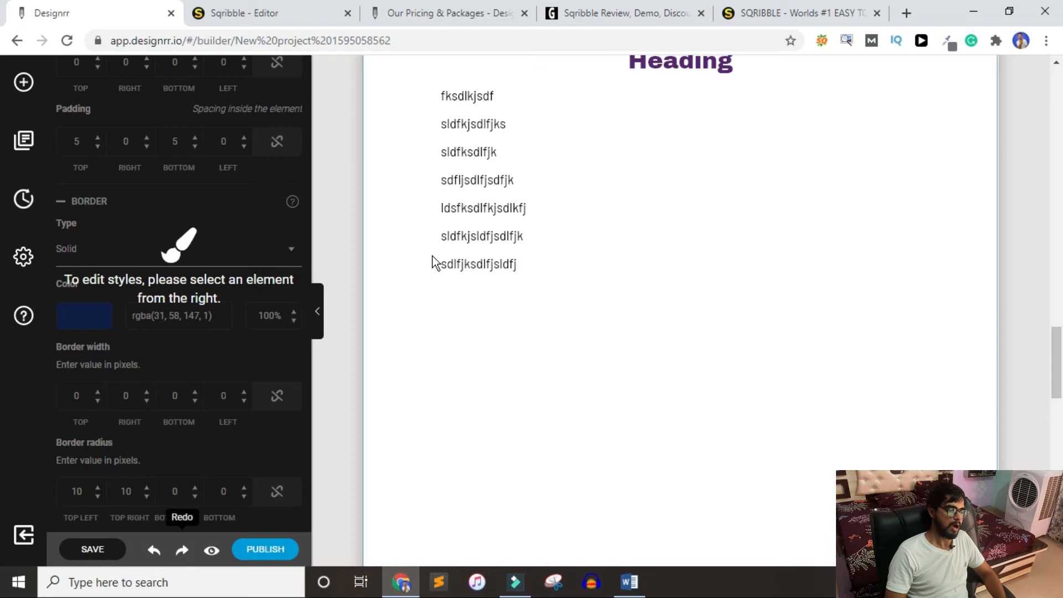
left_click(282, 15)
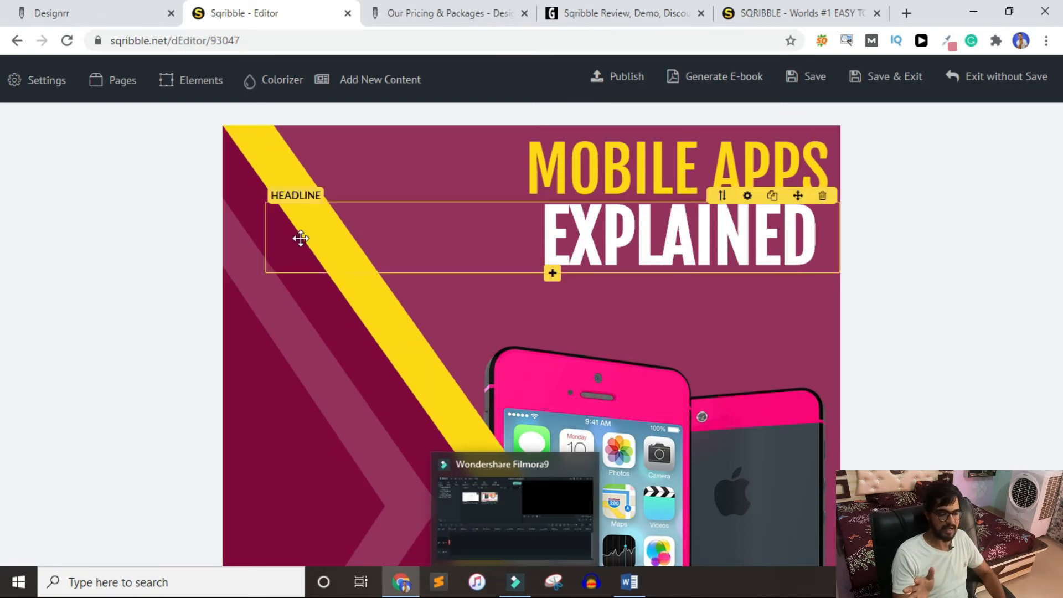
left_click(630, 166)
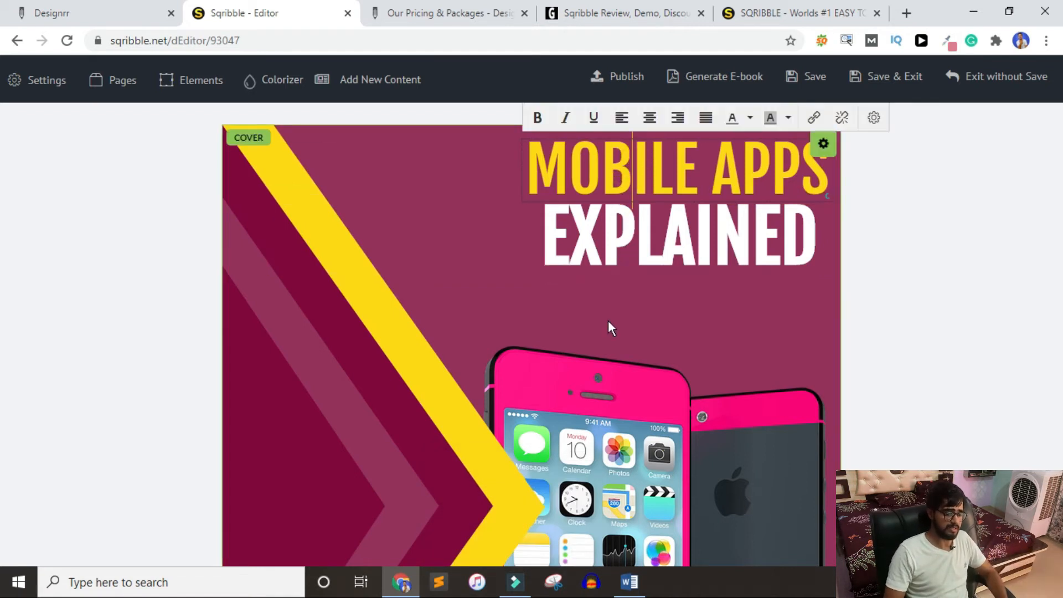
left_click(671, 247)
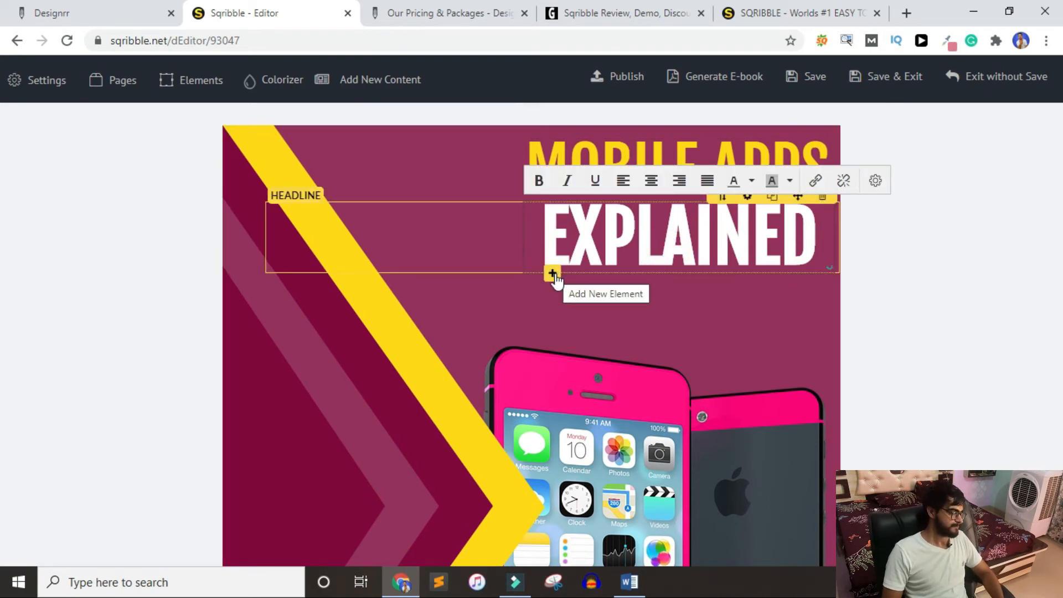
- Switch to Designrr, examine the sample paragraph's spacing settings, and try to move the paragraph sideways on the page
left_click(92, 10)
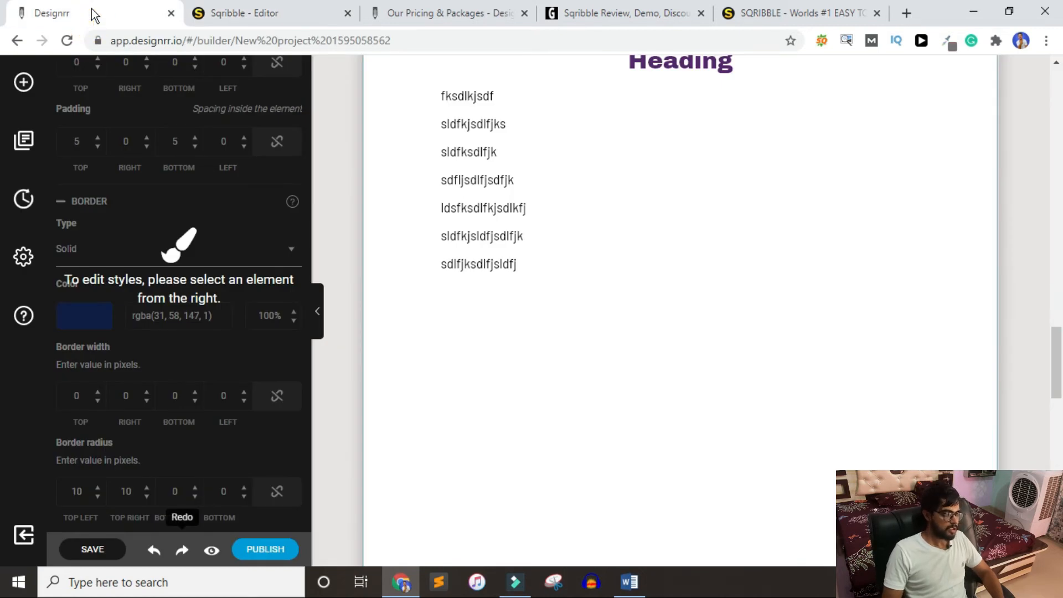
left_click(541, 230)
scroll(641, 476, "up", 2)
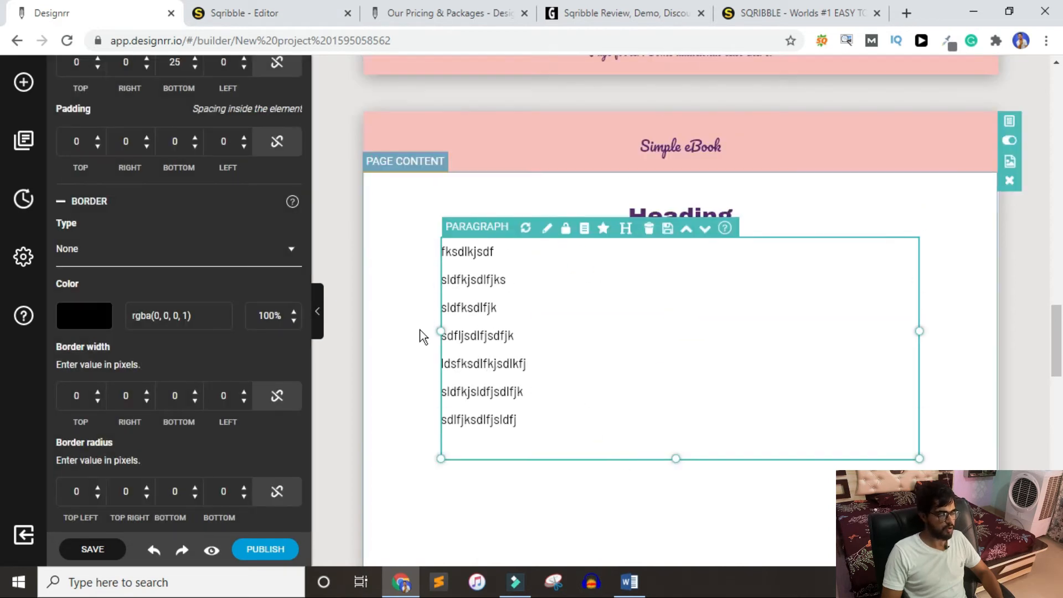
scroll(105, 237, "up", 7)
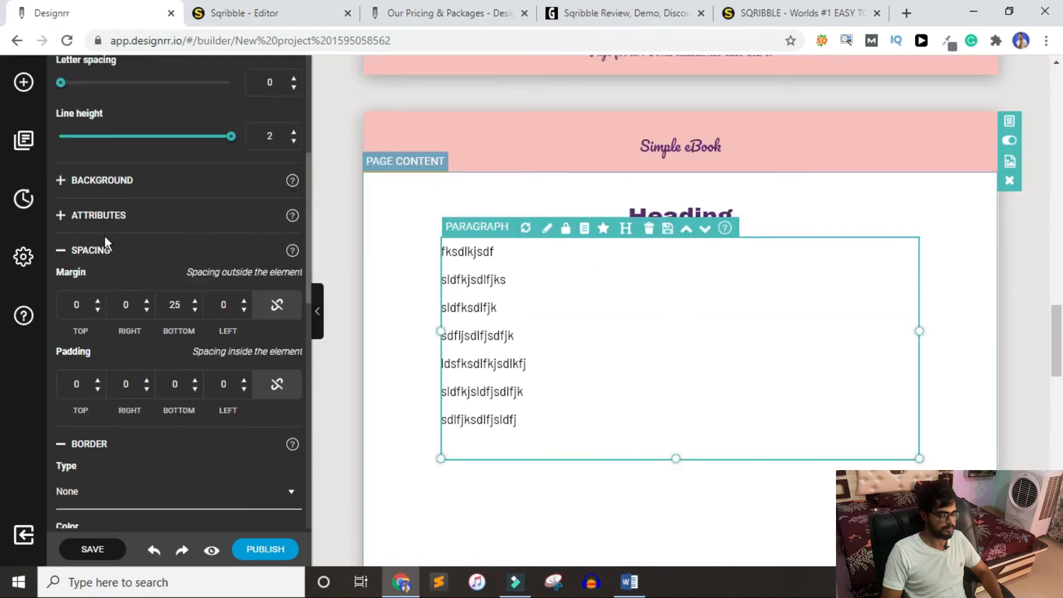
scroll(86, 348, "down", 4)
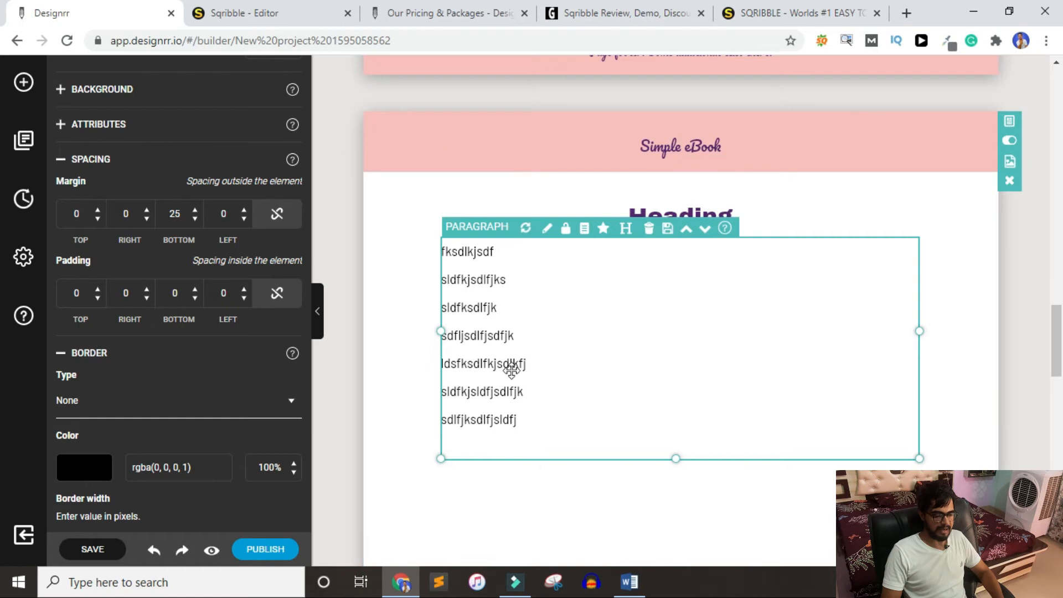
left_click_drag(573, 295, 695, 299)
left_click_drag(508, 318, 614, 310)
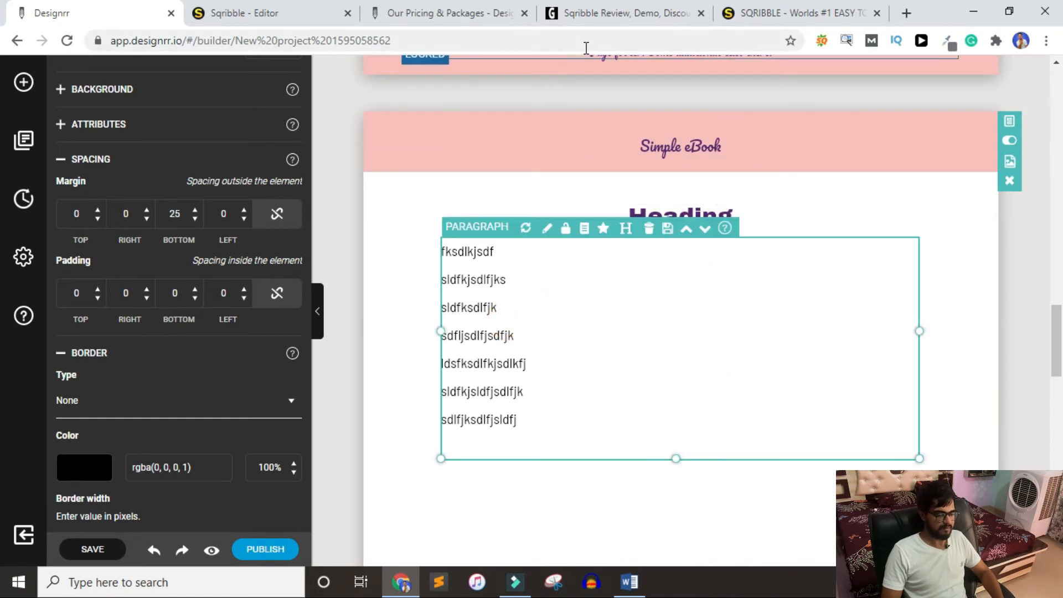
- Switch to Sqribble and move the apple image up and to the right on the first content page
left_click(273, 18)
scroll(821, 358, "down", 10)
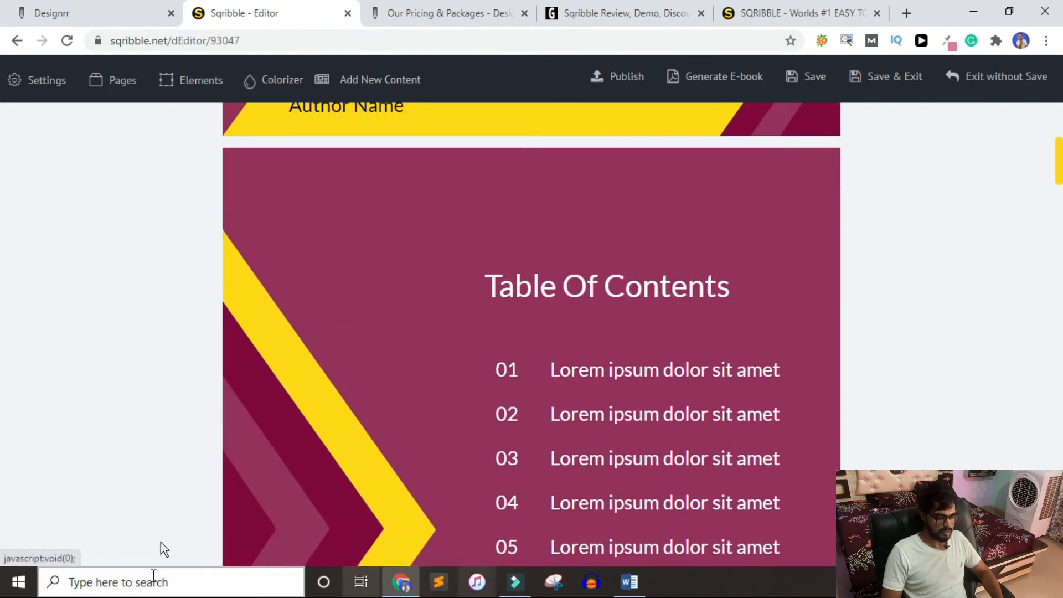
scroll(494, 388, "down", 10)
left_click(426, 200)
scroll(681, 313, "up", 5)
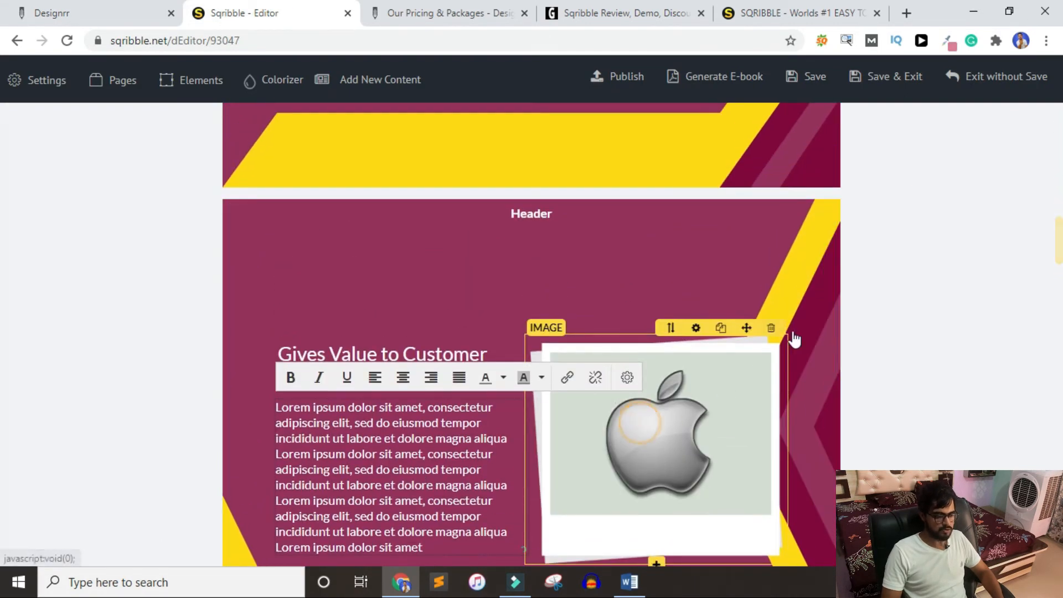
left_click(680, 441)
left_click_drag(680, 441, 705, 339)
left_click(526, 325)
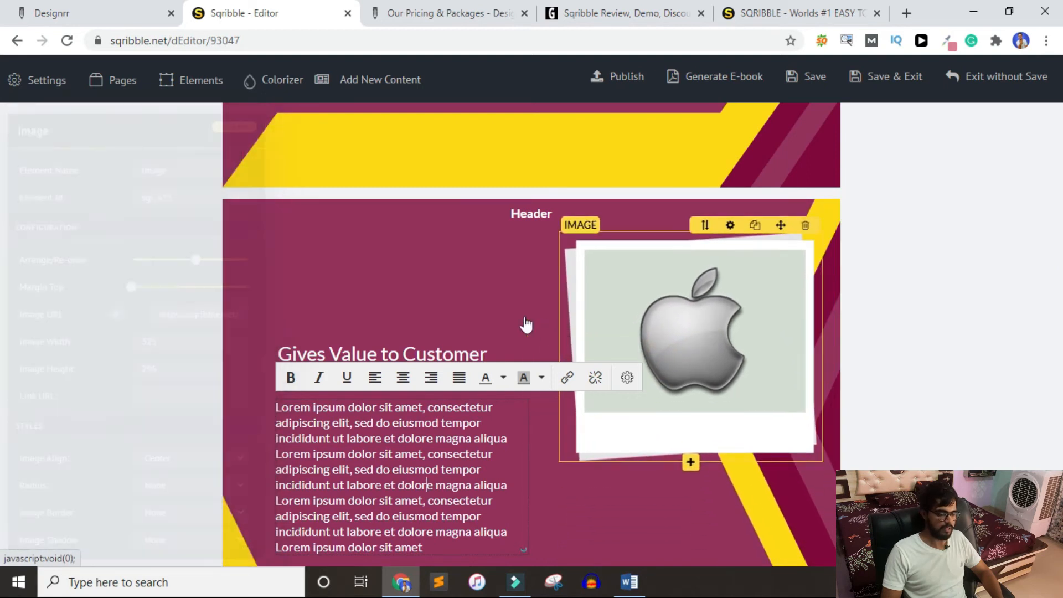
- Move the "Gives Value to Customer" headline up, near the upper part of the apple image
left_click(442, 495)
left_click_drag(442, 501, 467, 402)
left_click(249, 372)
left_click(309, 356)
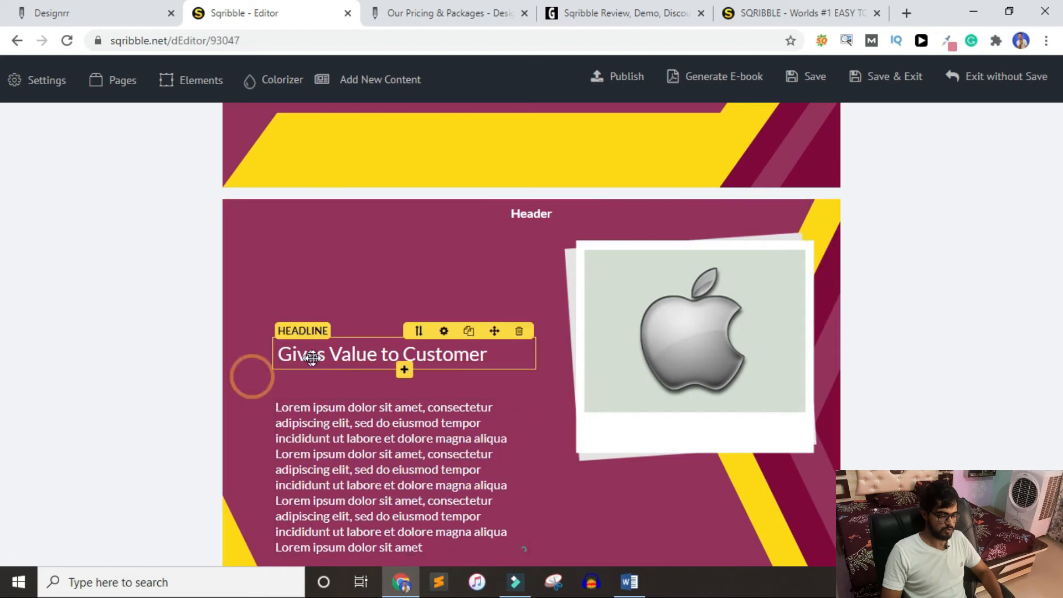
left_click_drag(317, 357, 327, 357)
left_click(501, 348)
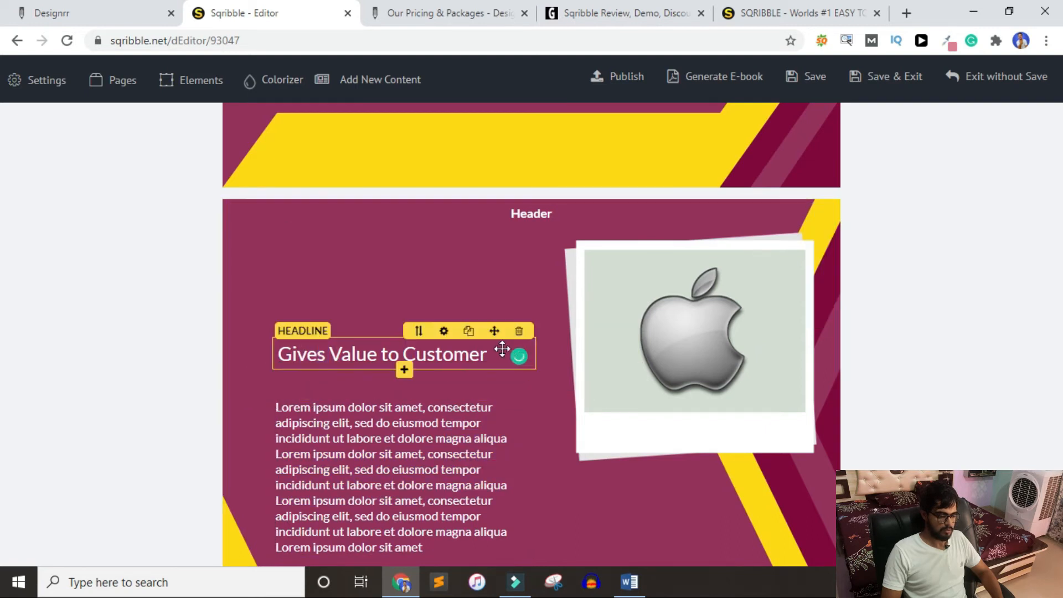
left_click_drag(499, 334, 500, 263)
- Move the Lorem ipsum paragraph up so it sits directly beneath the "Gives Value to Customer" headline
left_click(432, 423)
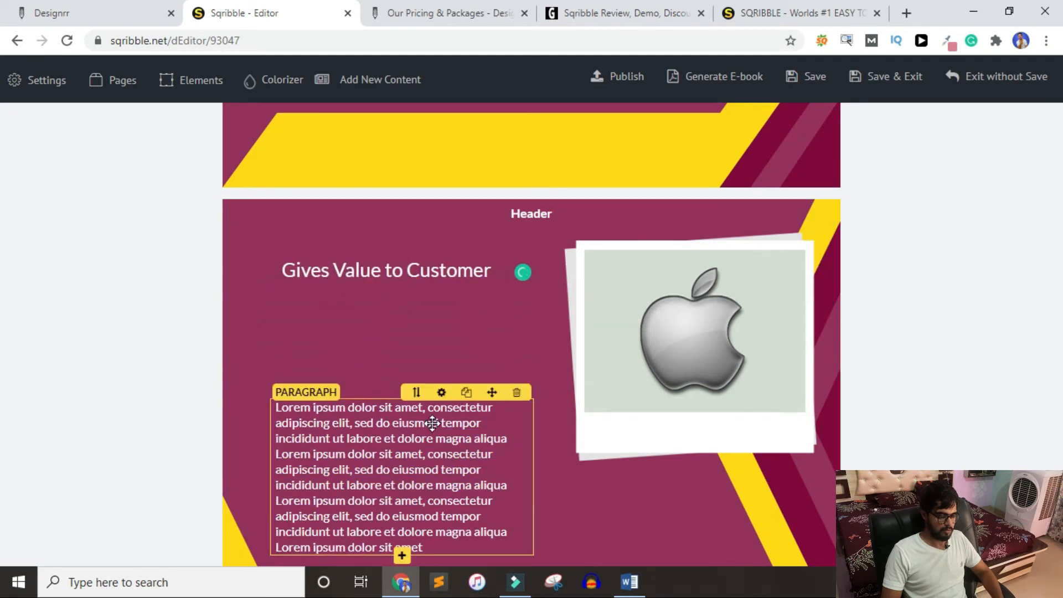
left_click_drag(483, 391, 494, 294)
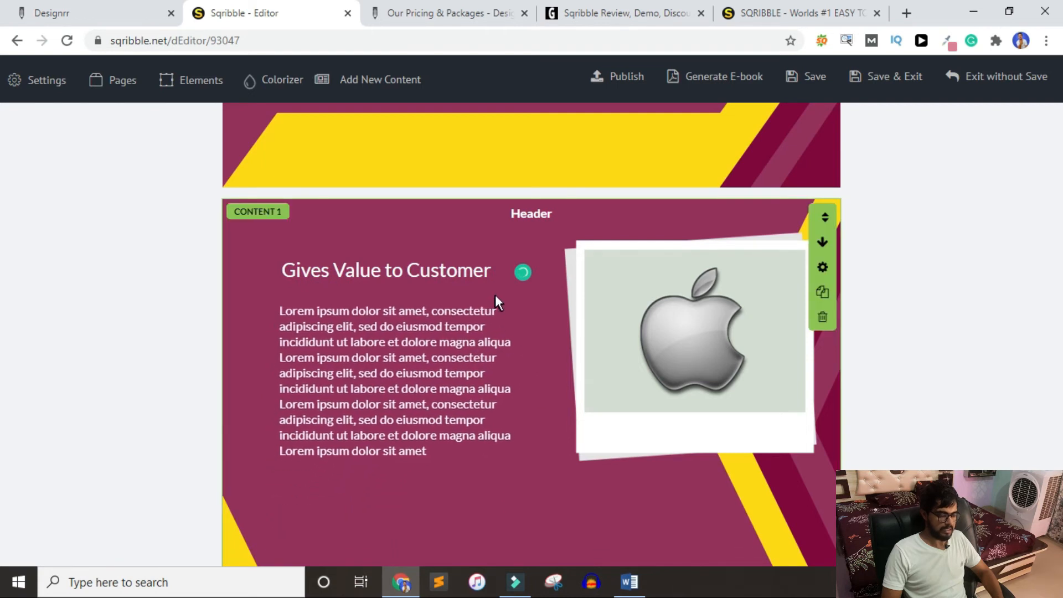
scroll(688, 487, "down", 5)
scroll(689, 485, "down", 10)
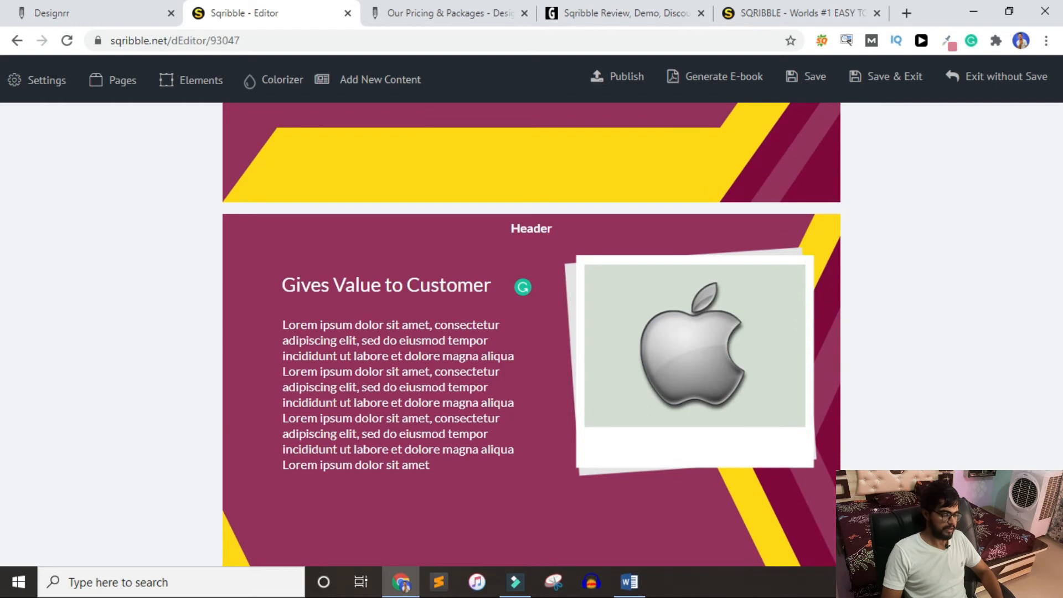
- Switch to Designrr and open the publishing options to examine the export formats
left_click(112, 16)
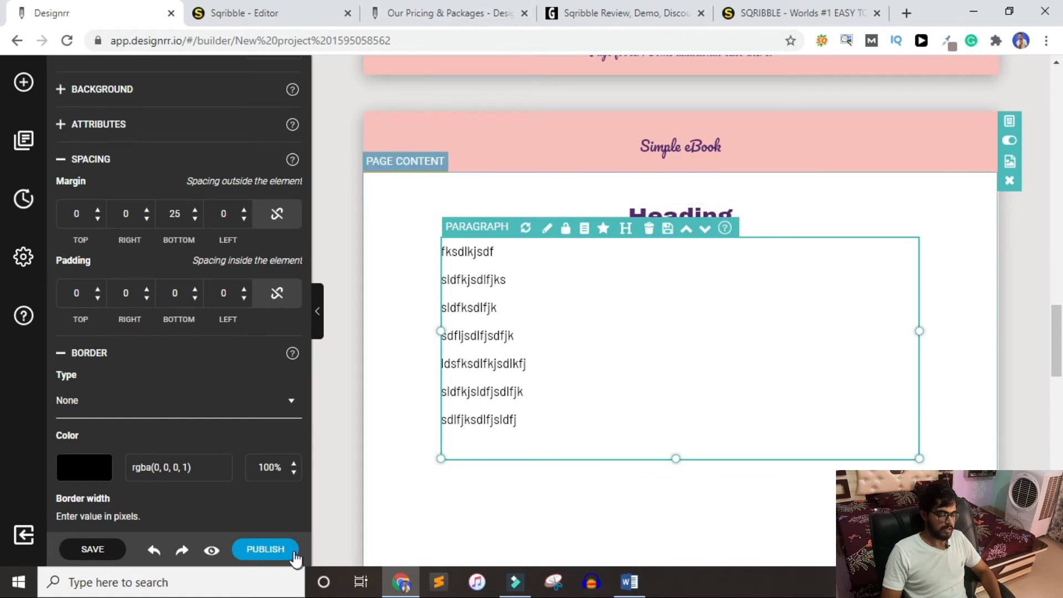
left_click(271, 549)
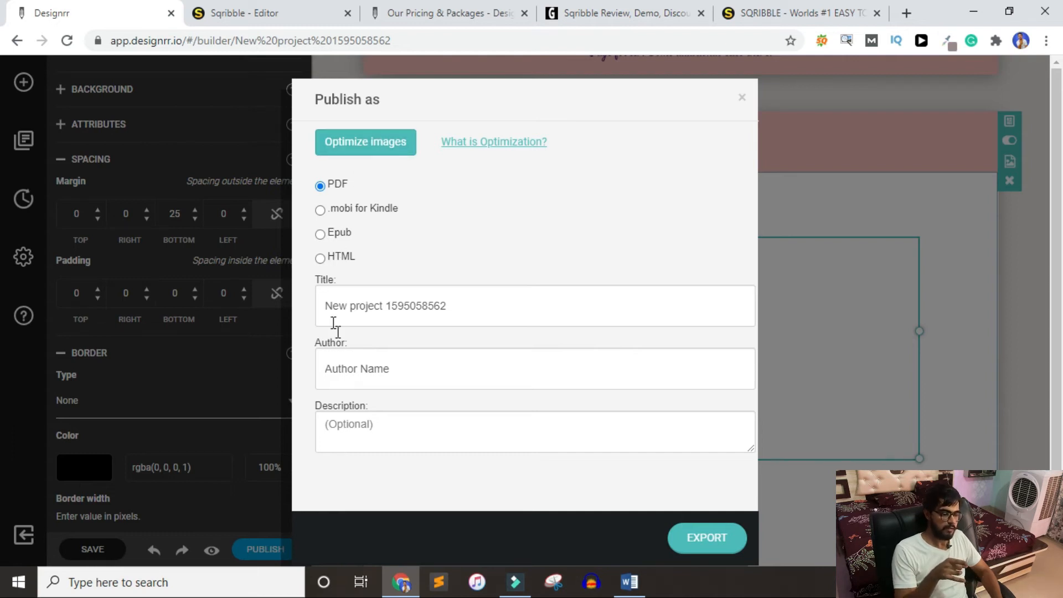
- Generate the Sqribble ebook as a PDF with the New Method and compare its download formats with Designrr's export formats
left_click(225, 14)
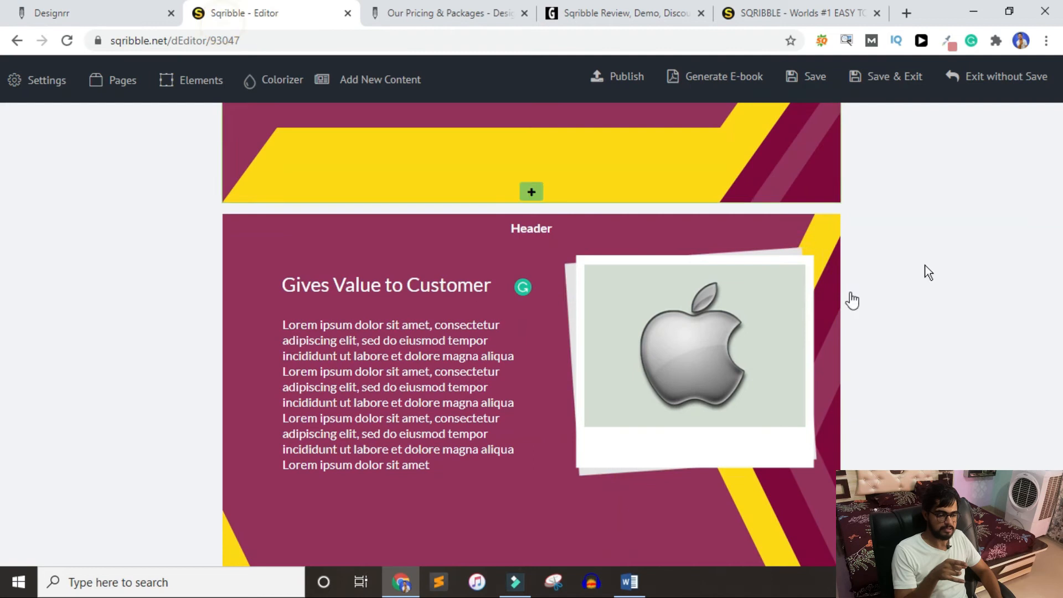
left_click(719, 83)
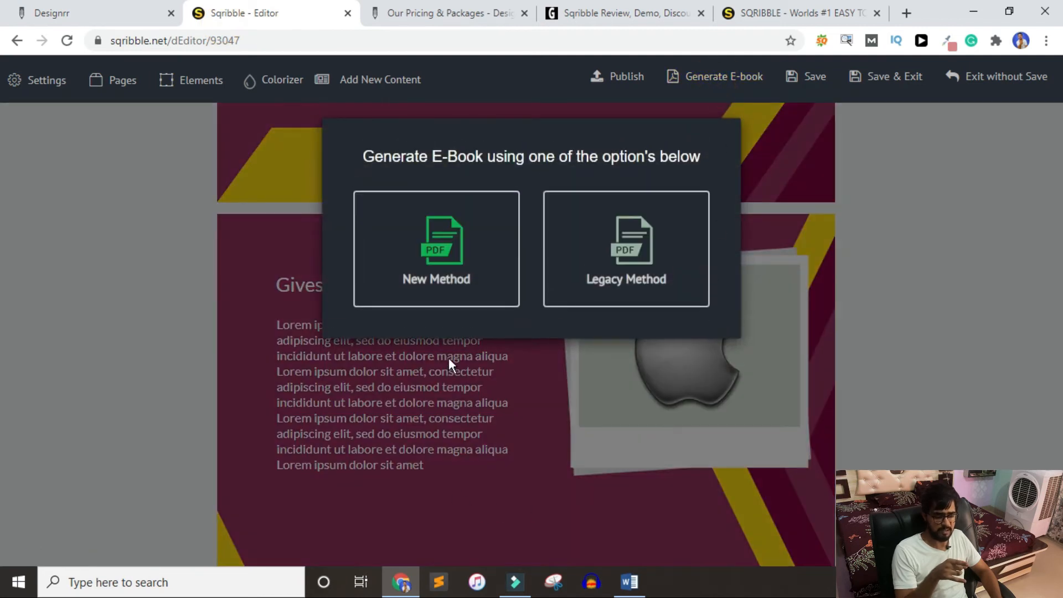
left_click(424, 276)
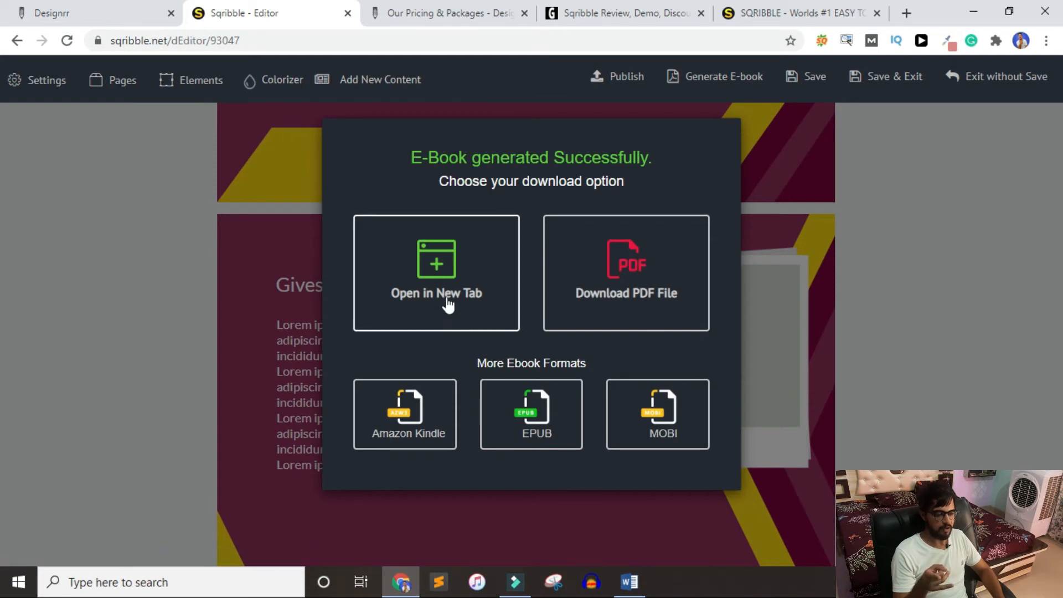
left_click(53, 13)
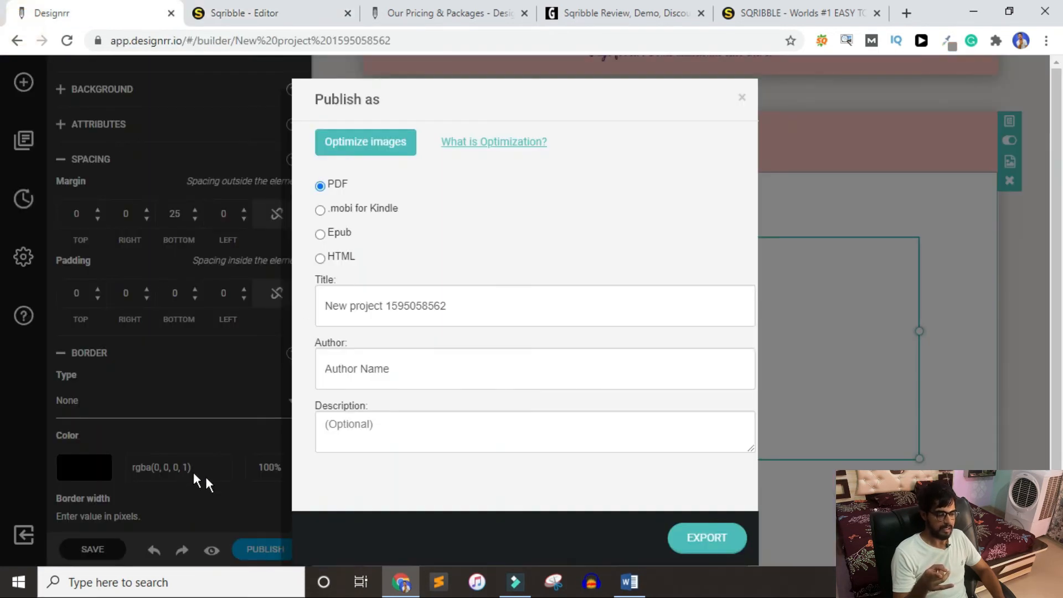
left_click(252, 14)
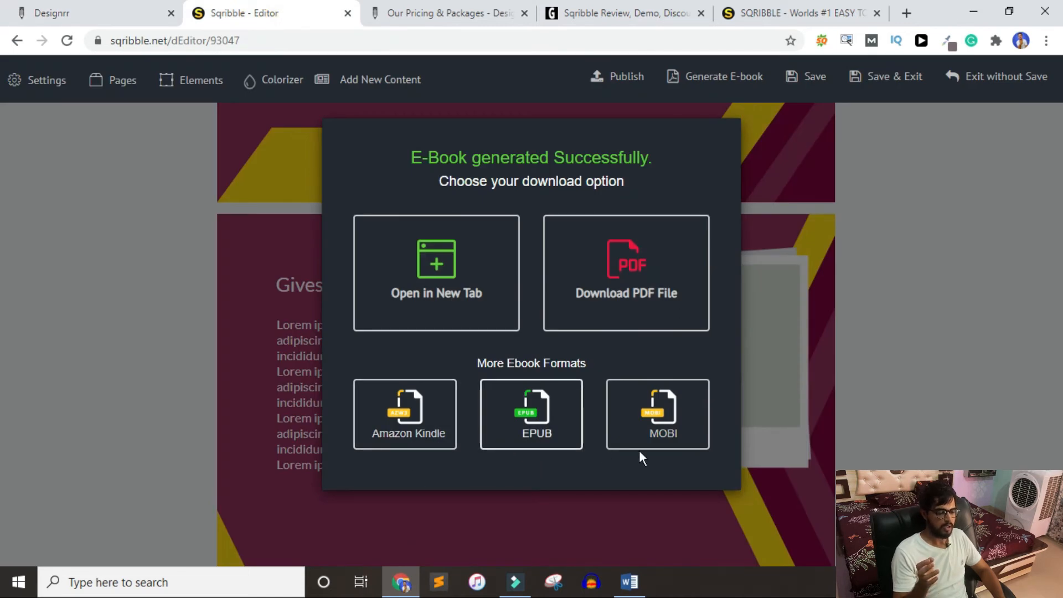
- Recheck Designrr's export formats against Sqribble's download options and download the Sqribble ebook as a PDF file
left_click(28, 13)
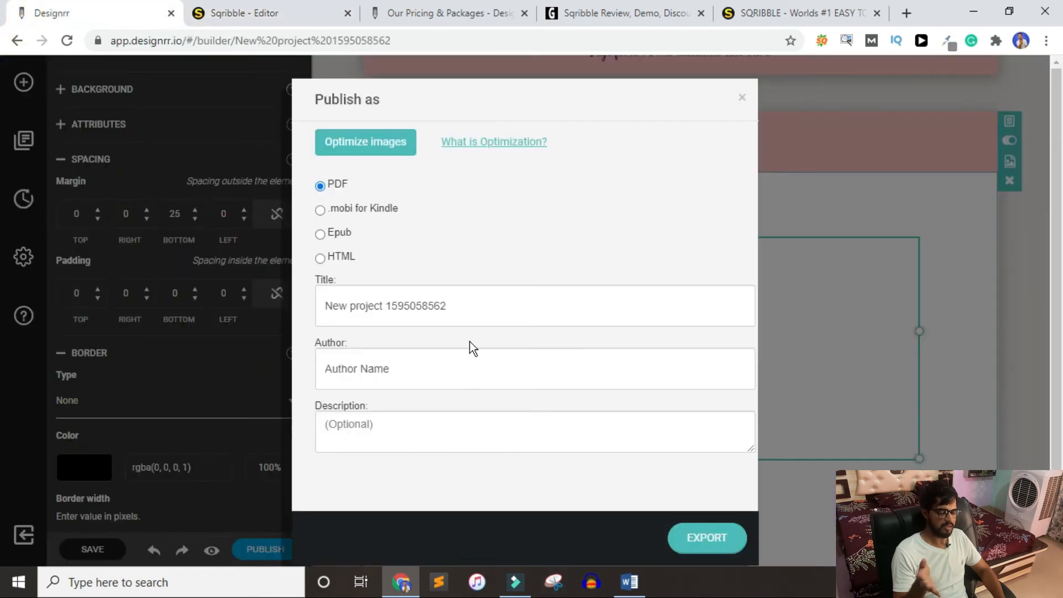
left_click(279, 12)
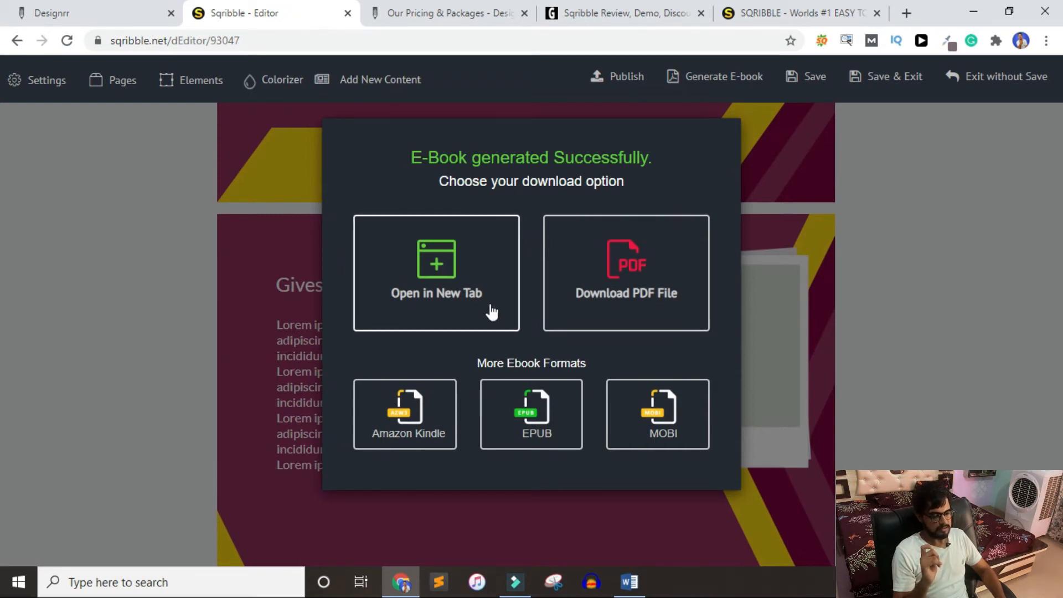
left_click(622, 267)
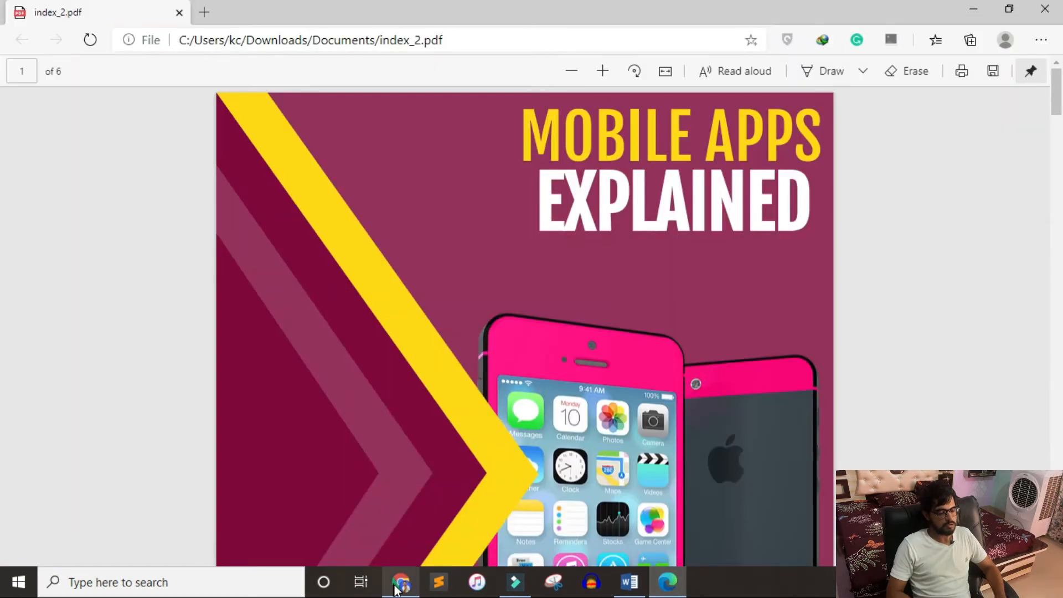
- Look through the pages of the downloaded index_2.pdf from the front cover to the back cover
scroll(531, 370, "down", 10)
scroll(531, 369, "up", 10)
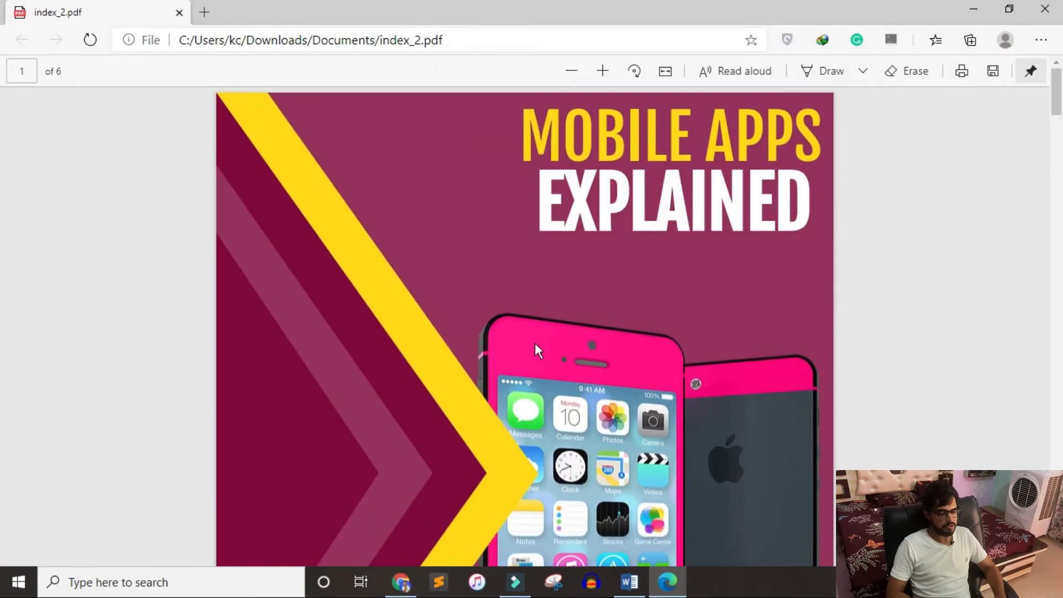
scroll(535, 343, "down", 15)
scroll(535, 345, "down", 20)
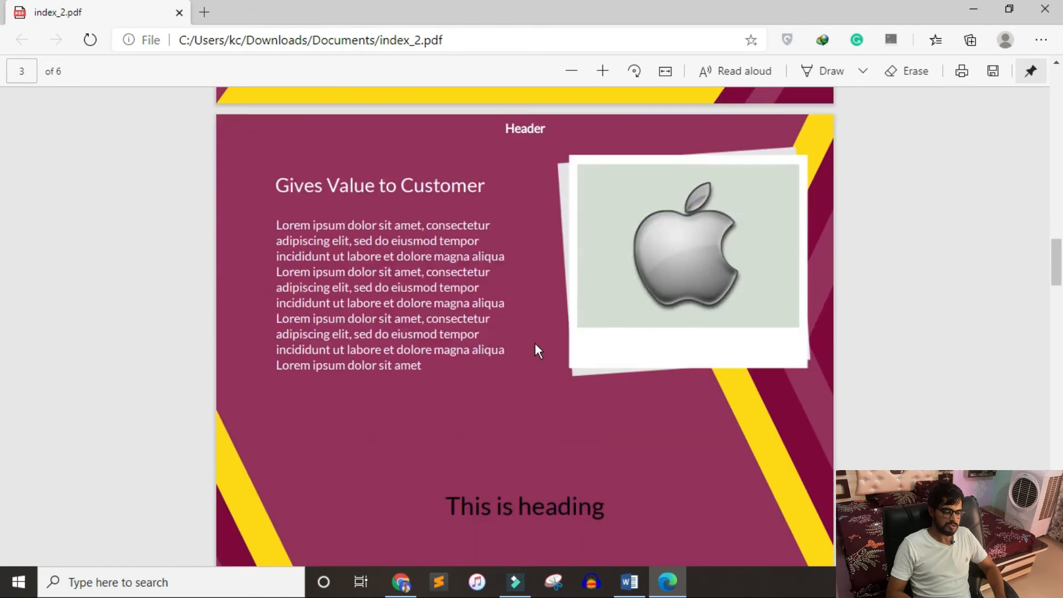
scroll(535, 344, "down", 20)
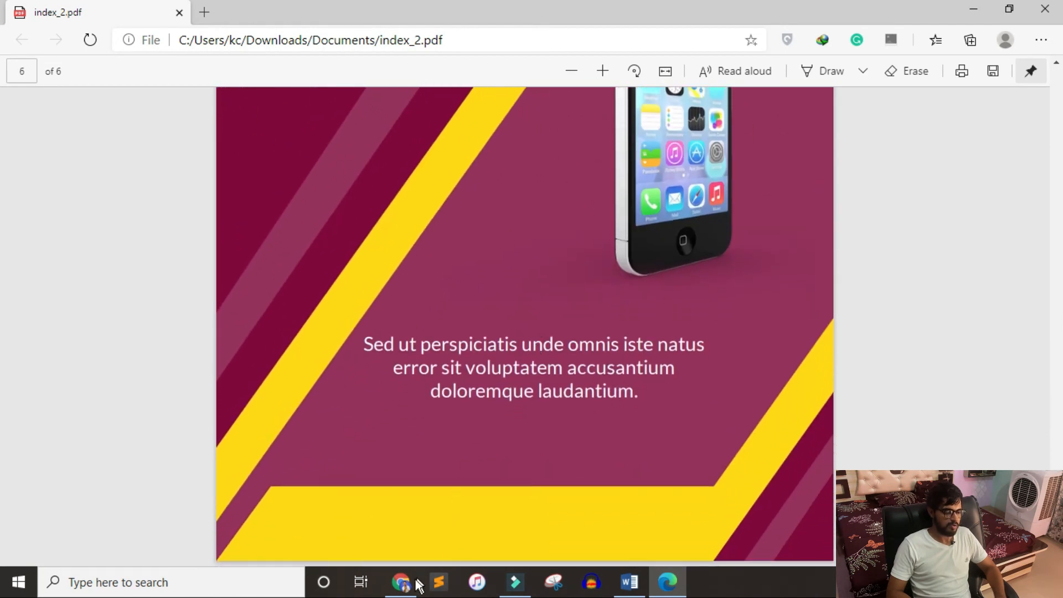
- Return to Sqribble in the Chrome window and open the Fantasia 3D covers gallery to examine the existing covers
left_click(401, 582)
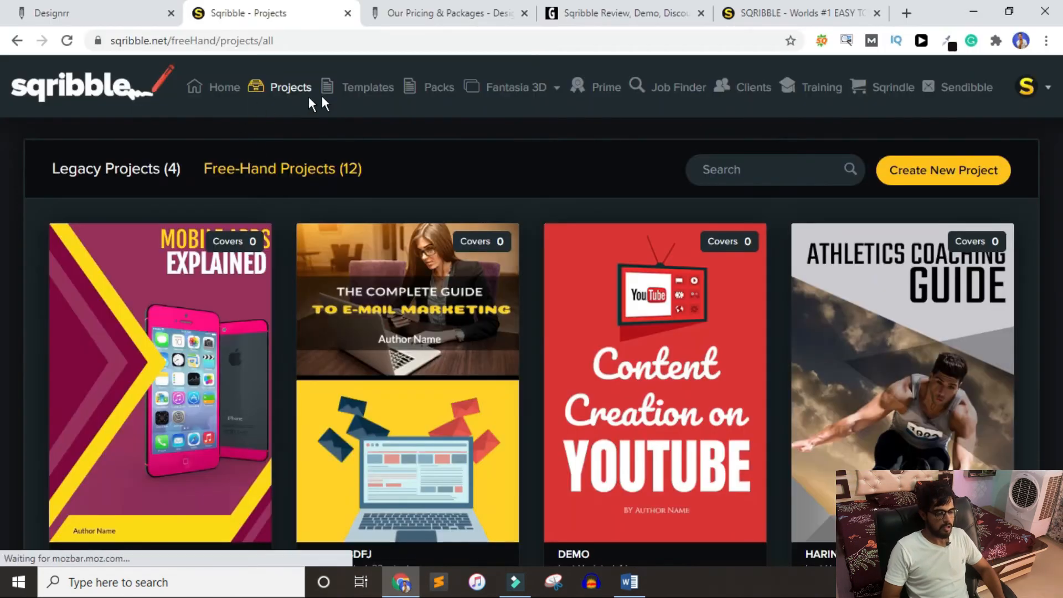
left_click(535, 92)
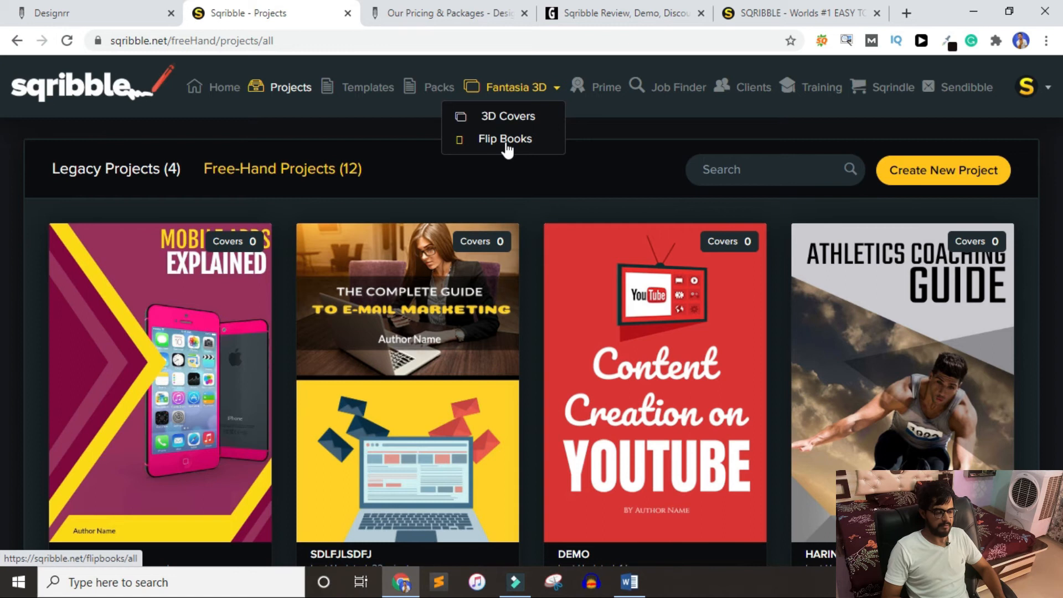
left_click(506, 113)
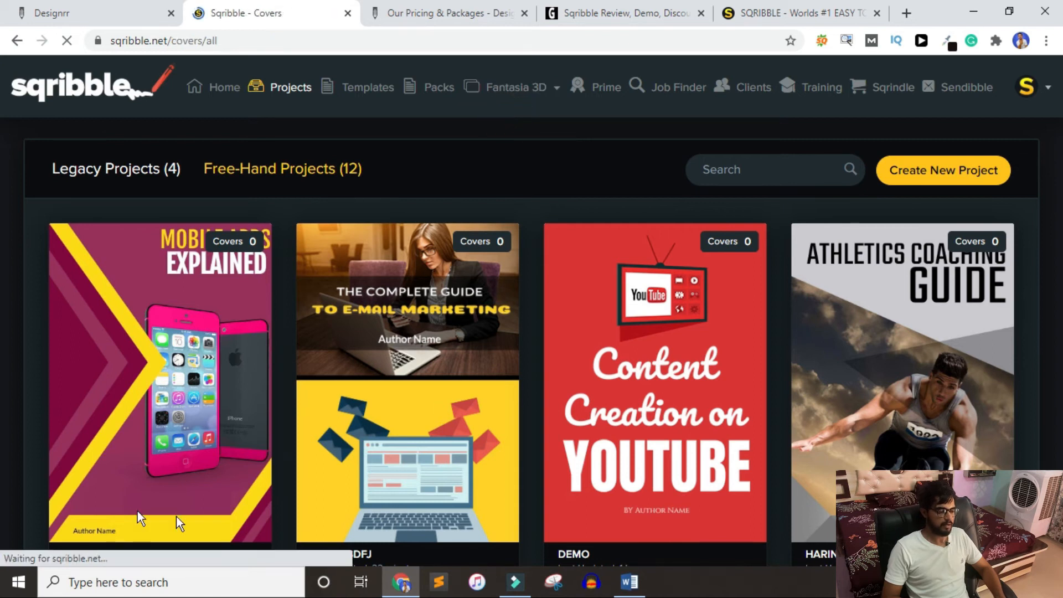
left_click(78, 14)
left_click(268, 17)
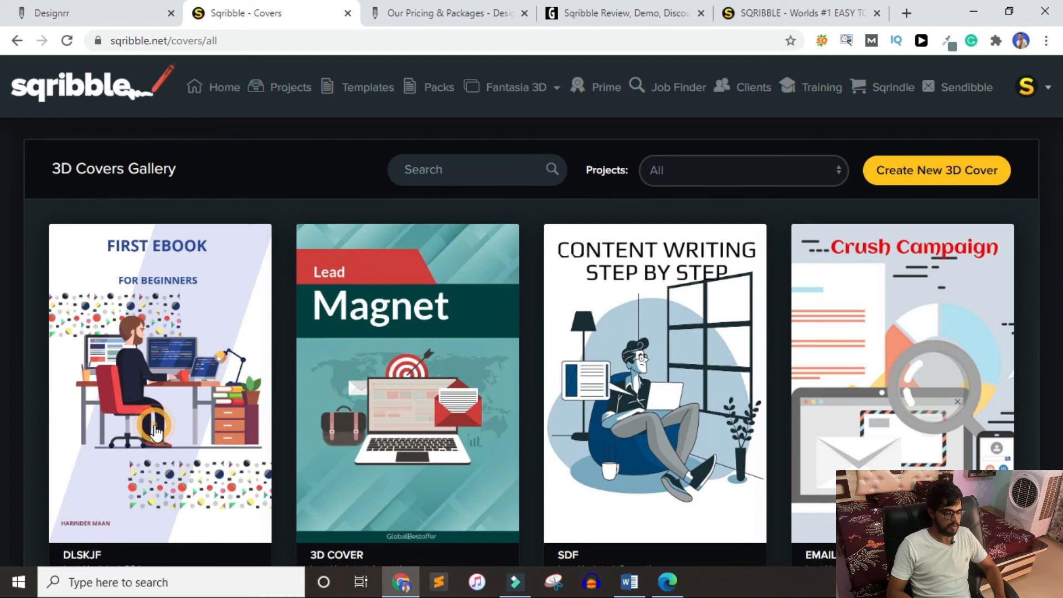
scroll(149, 437, "down", 3)
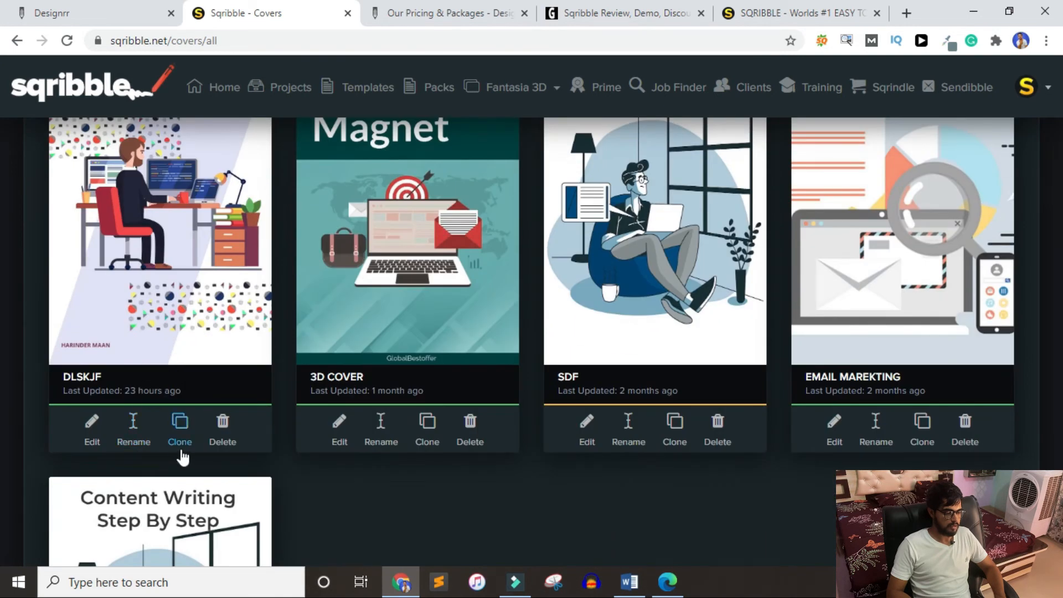
scroll(163, 321, "up", 3)
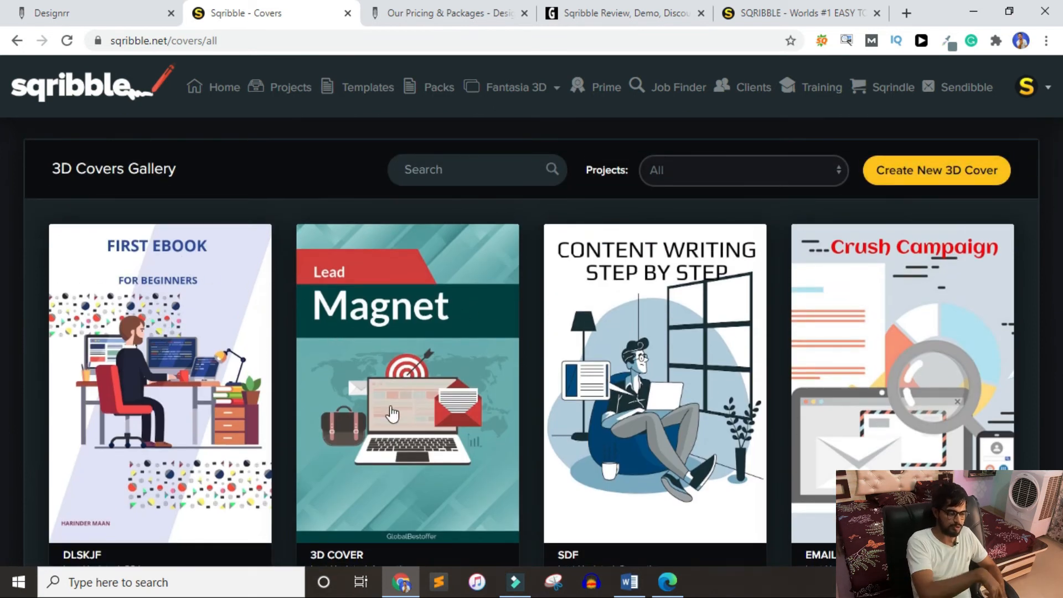
- Create a 3D cover named "hjgjgjhgjg" in Sqribble, starting from the existing "Mobile Apps Explained" project
mouse_move(401, 581)
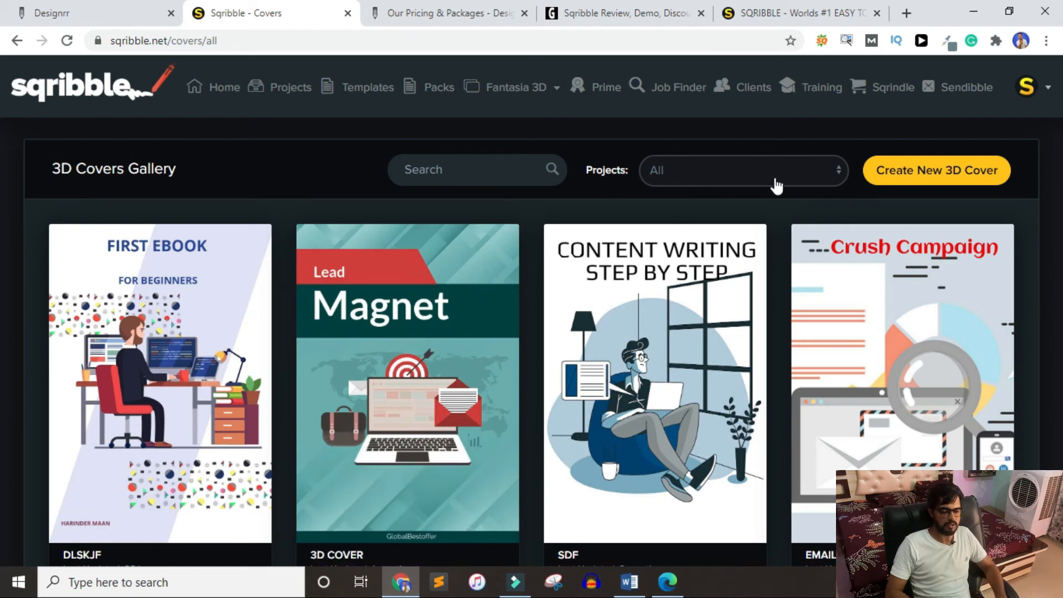
left_click(956, 171)
left_click(399, 223)
type("hjgjgjhgjg")
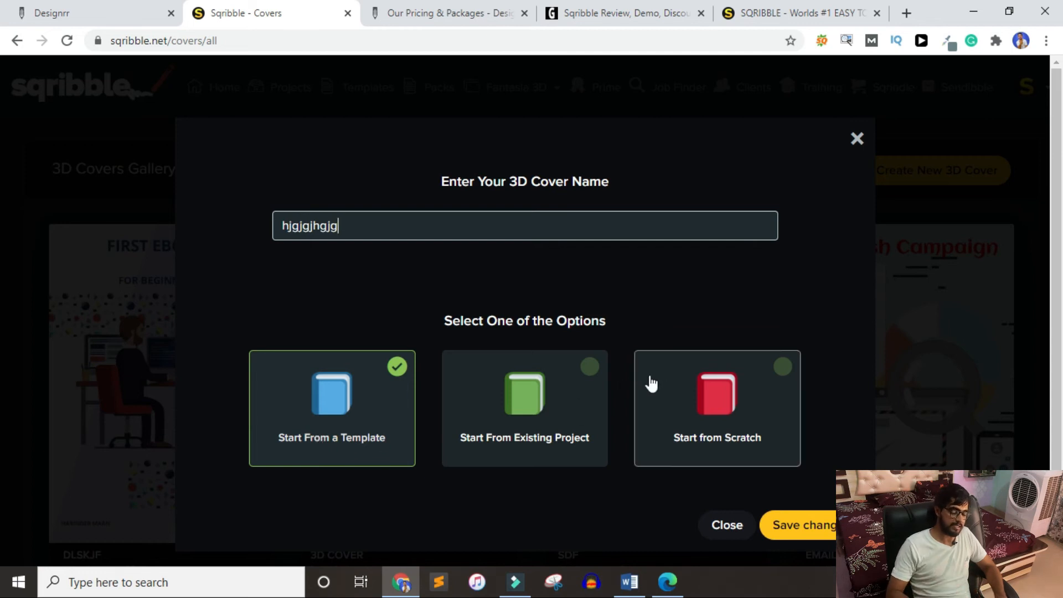
left_click(527, 408)
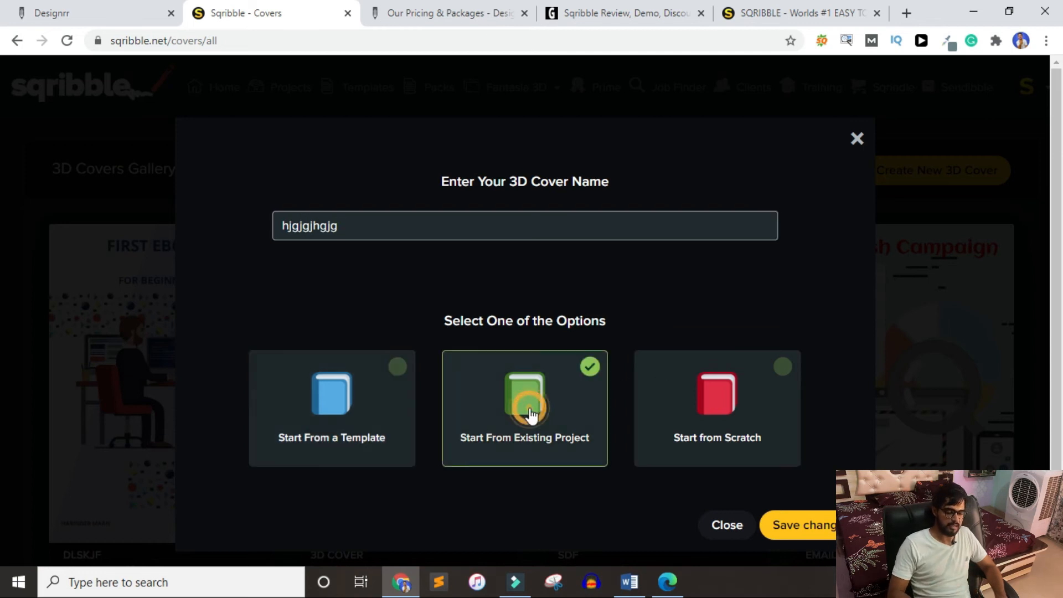
left_click(802, 534)
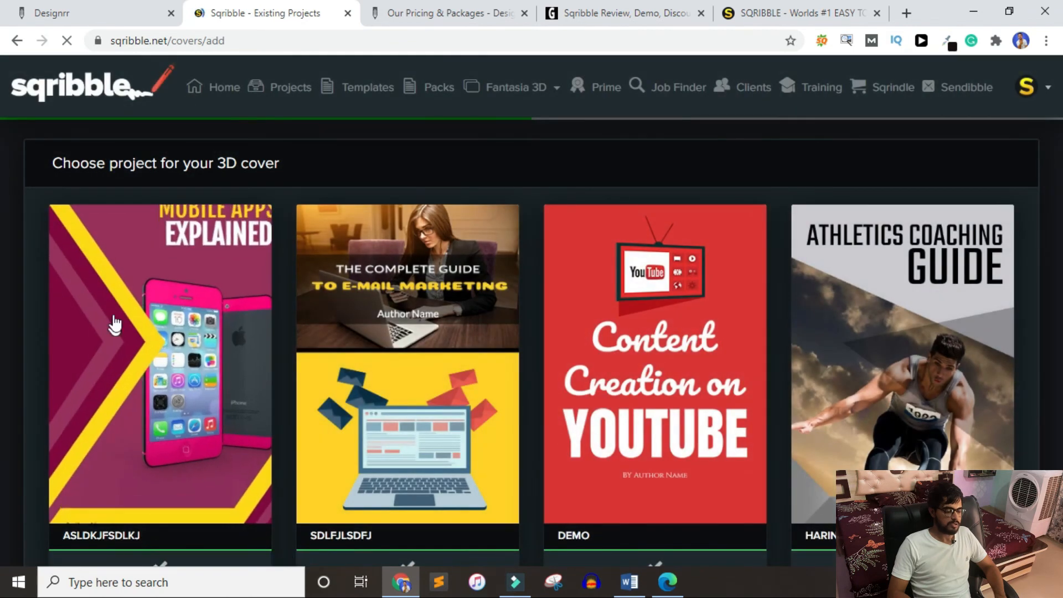
scroll(145, 443, "down", 1)
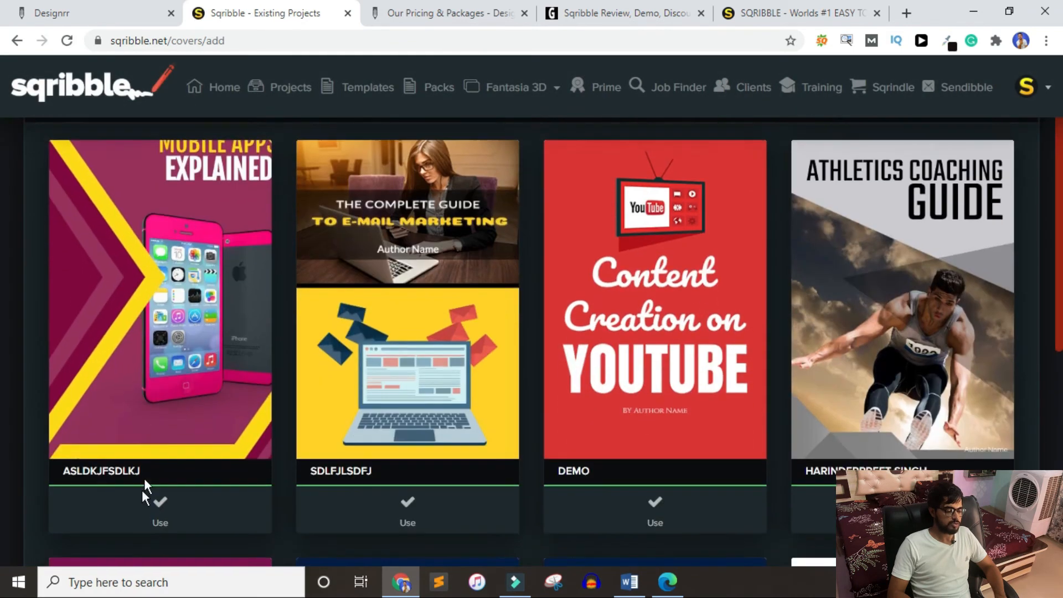
left_click(155, 503)
left_click(50, 14)
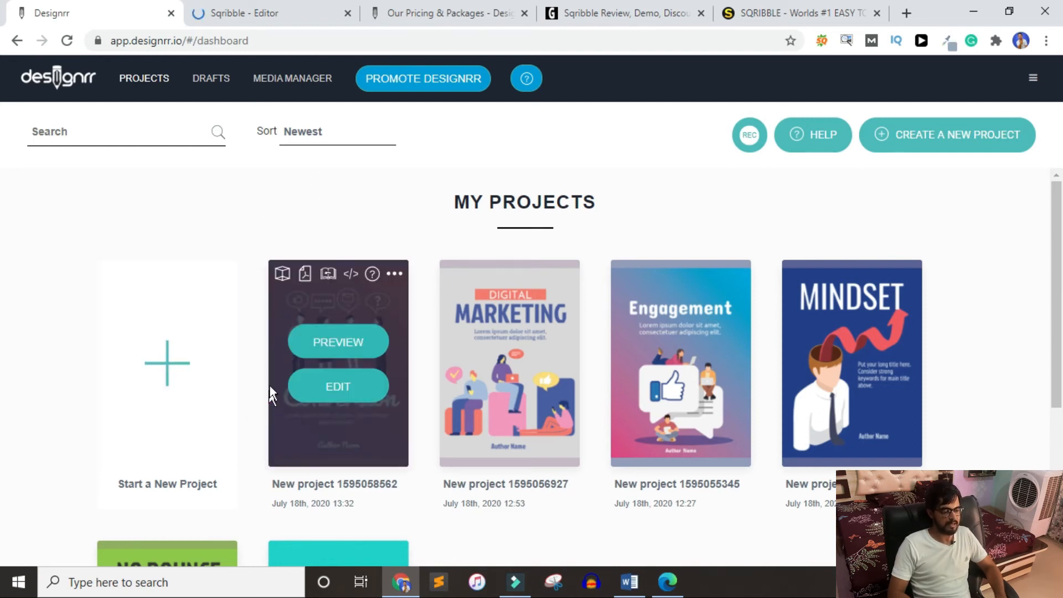
left_click(283, 274)
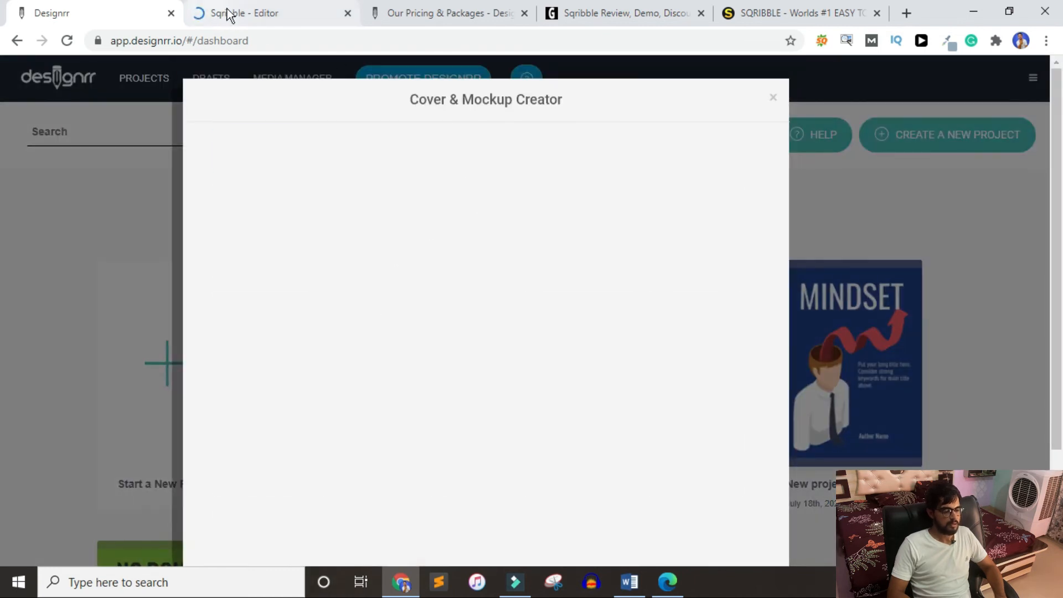
left_click(230, 14)
left_click(64, 16)
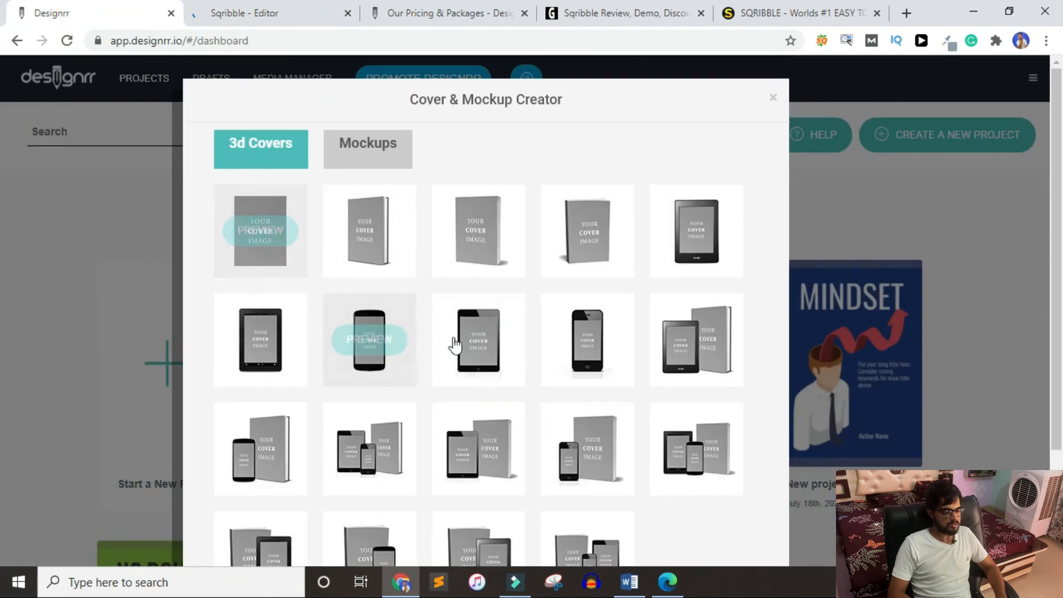
scroll(631, 343, "down", 3)
scroll(629, 336, "up", 3)
left_click(376, 145)
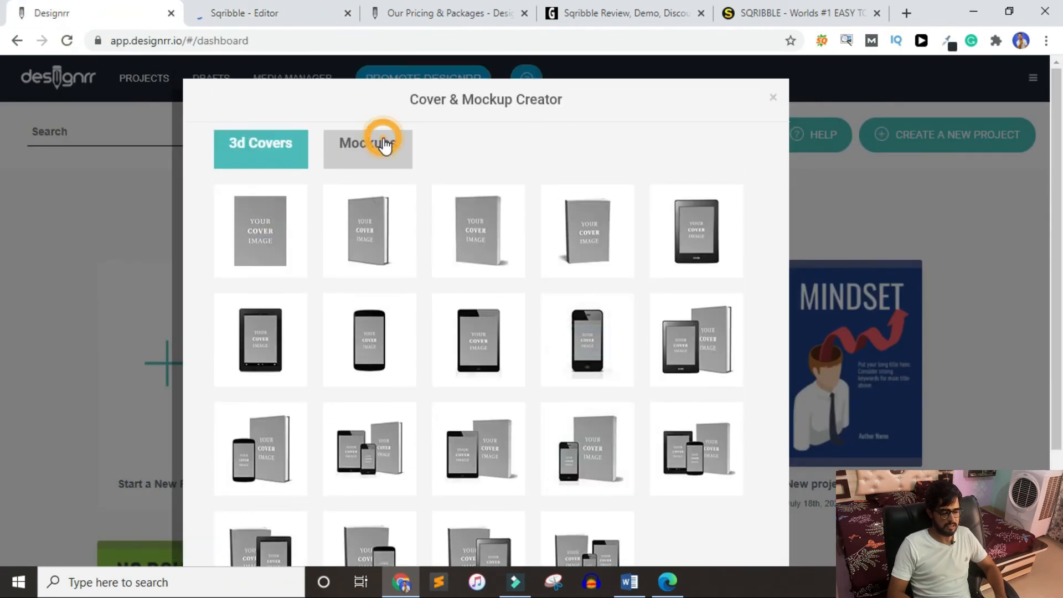
scroll(629, 417, "down", 5)
scroll(609, 470, "up", 5)
left_click(260, 146)
- Switch to the Sqribble cover editor and start generating the 3D cover to examine the available book models
left_click(227, 14)
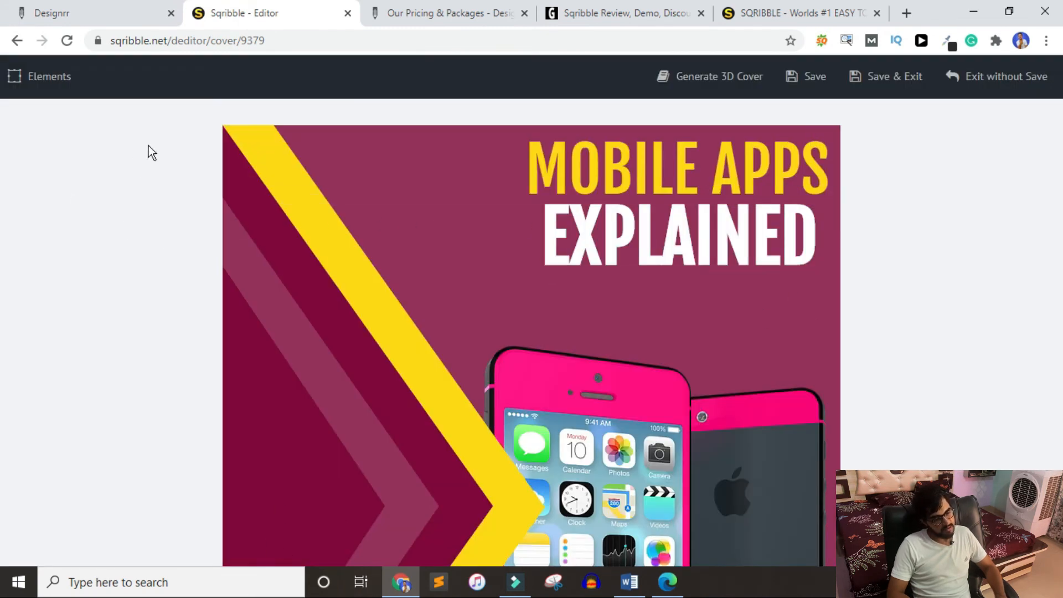
left_click(703, 77)
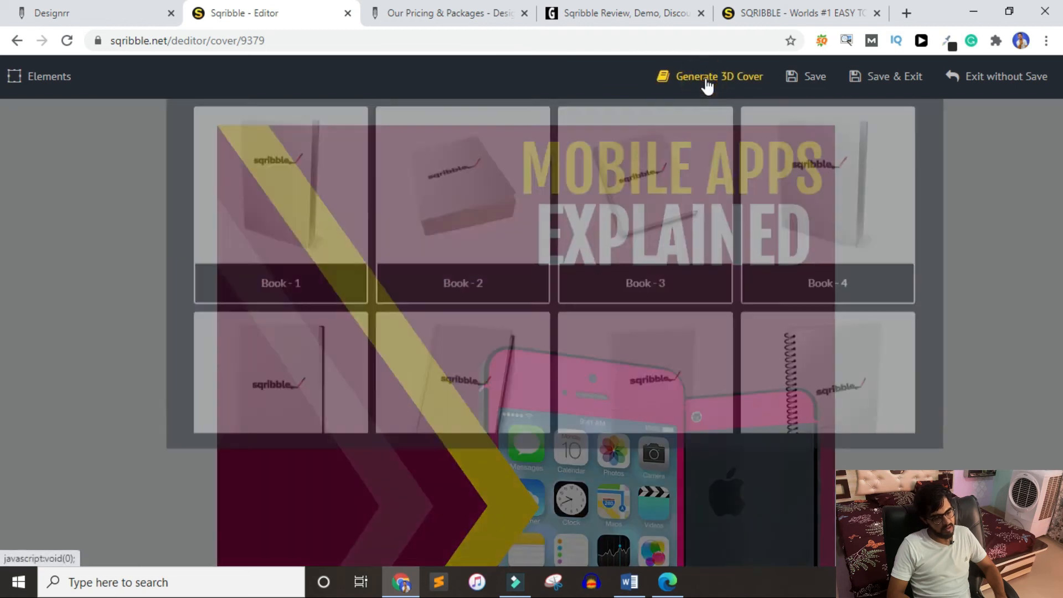
scroll(631, 327, "down", 3)
scroll(446, 413, "down", 2)
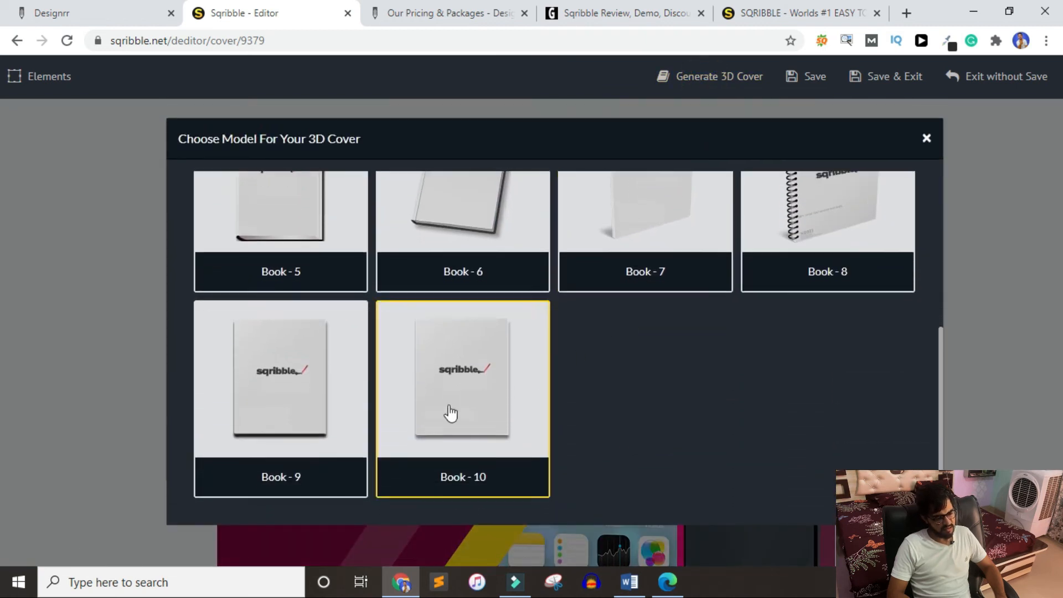
scroll(432, 392, "up", 5)
scroll(431, 387, "down", 4)
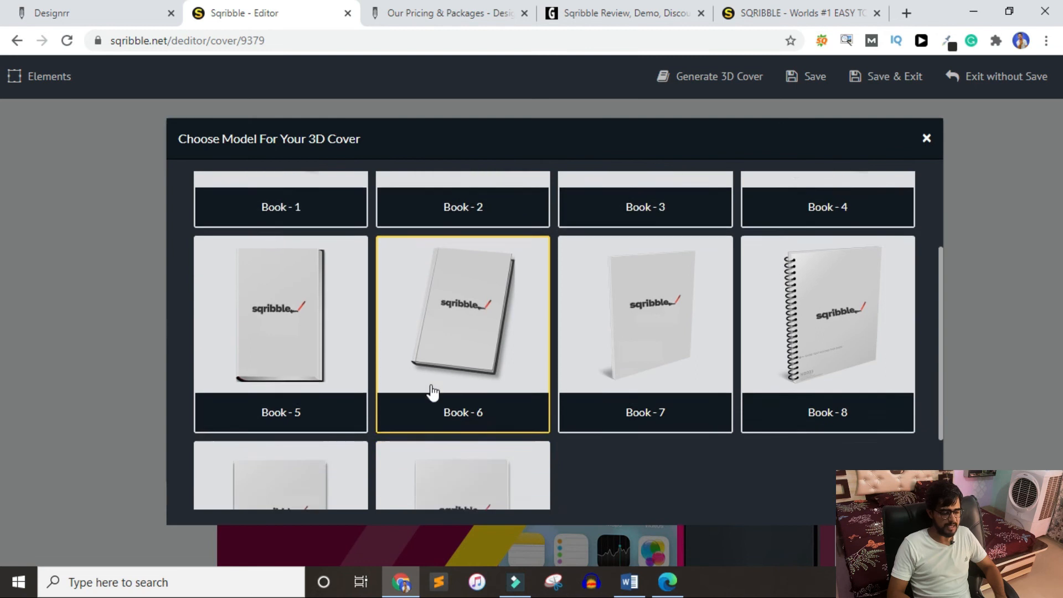
scroll(431, 392, "up", 3)
scroll(432, 392, "down", 4)
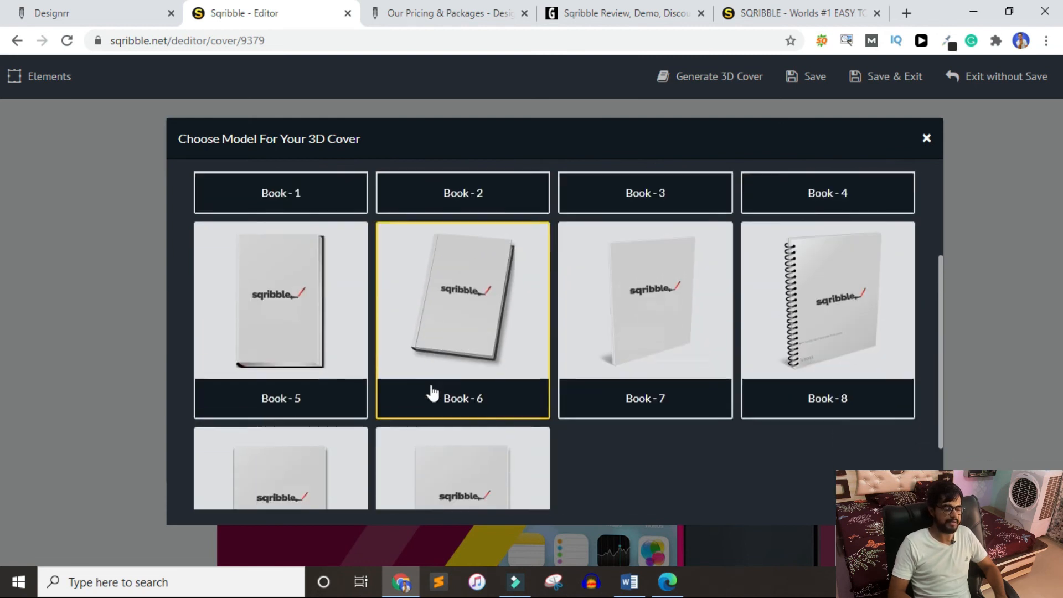
- Switch back to Designrr and compare its 3D cover designs, including the book, tablet and phone variants
left_click(128, 15)
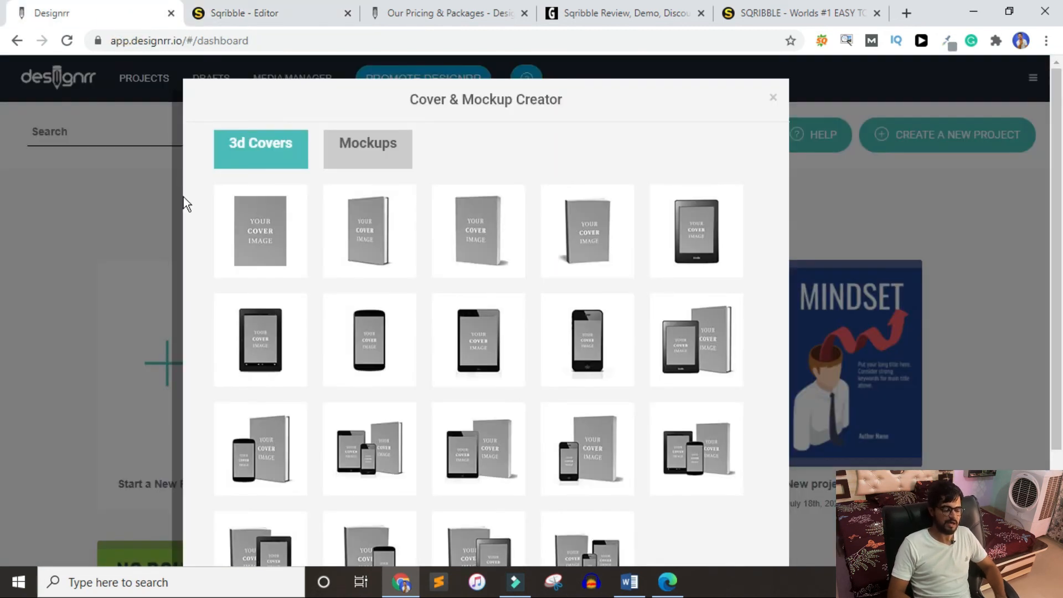
mouse_move(443, 253)
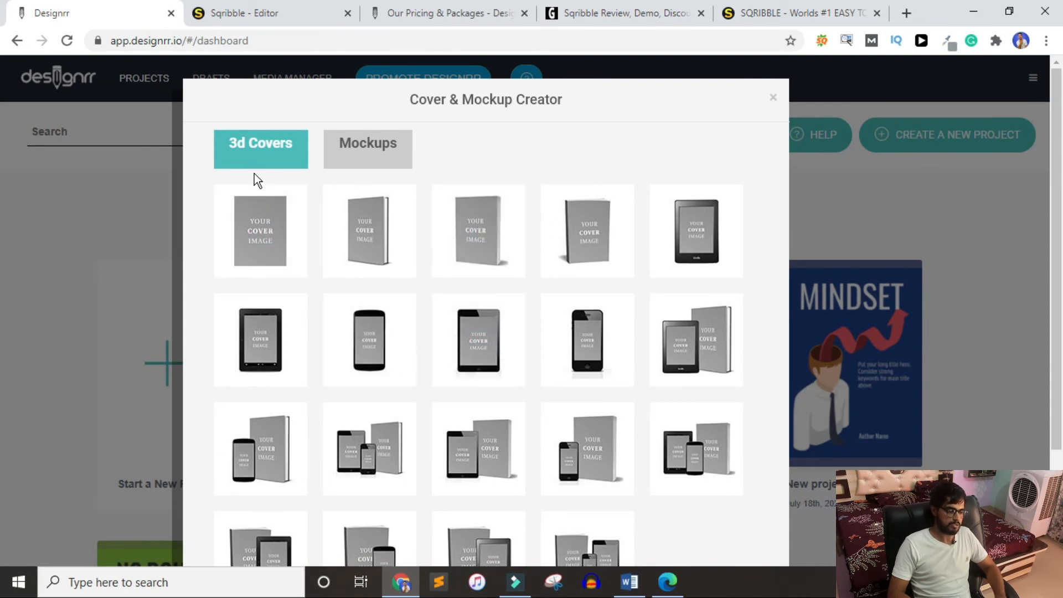
scroll(476, 432, "down", 1)
scroll(238, 310, "up", 1)
scroll(637, 272, "down", 3)
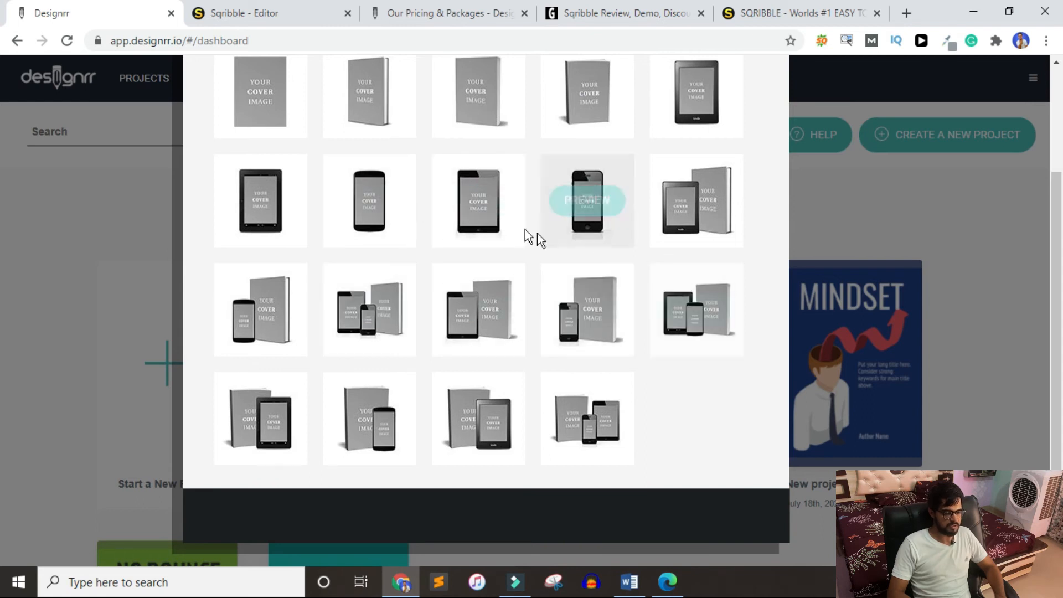
scroll(534, 237, "up", 3)
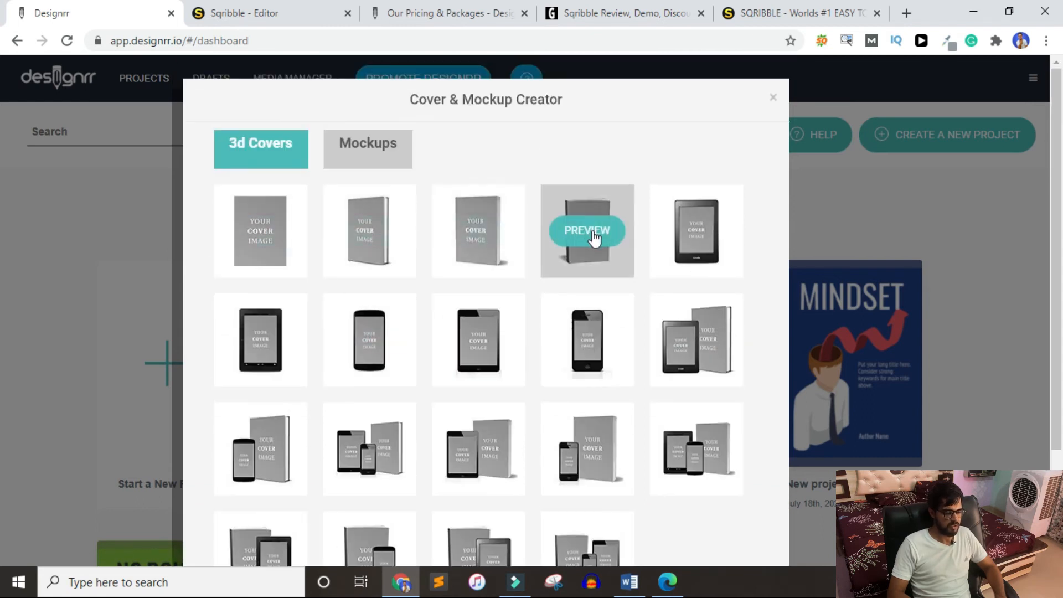
- Generate the "Mobile Apps Explained" 3D cover in Sqribble with the spiral-bound Book - 8 model
left_click(249, 12)
scroll(475, 315, "up", 5)
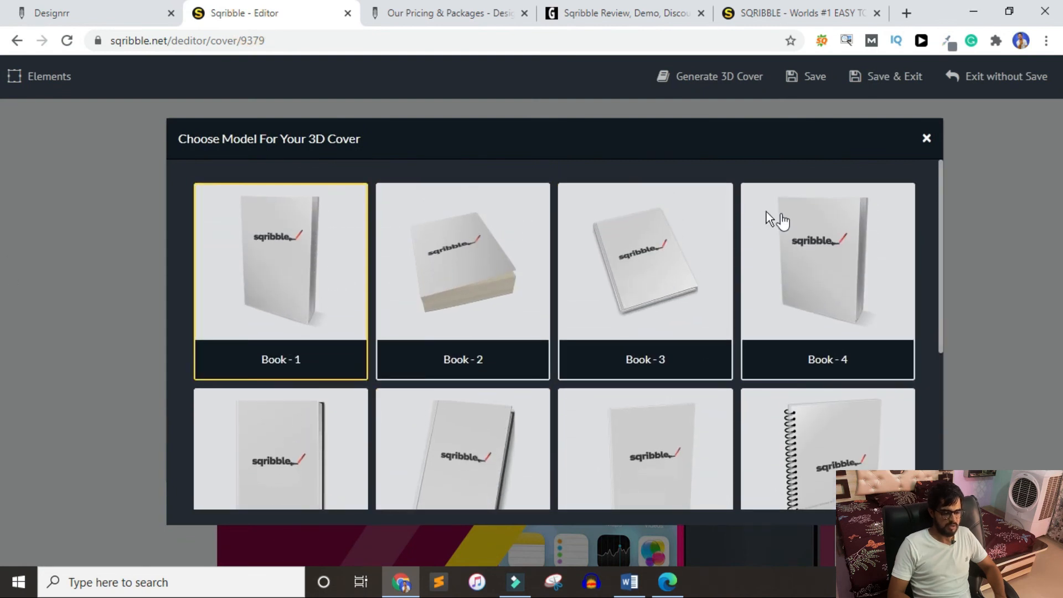
scroll(831, 388, "down", 5)
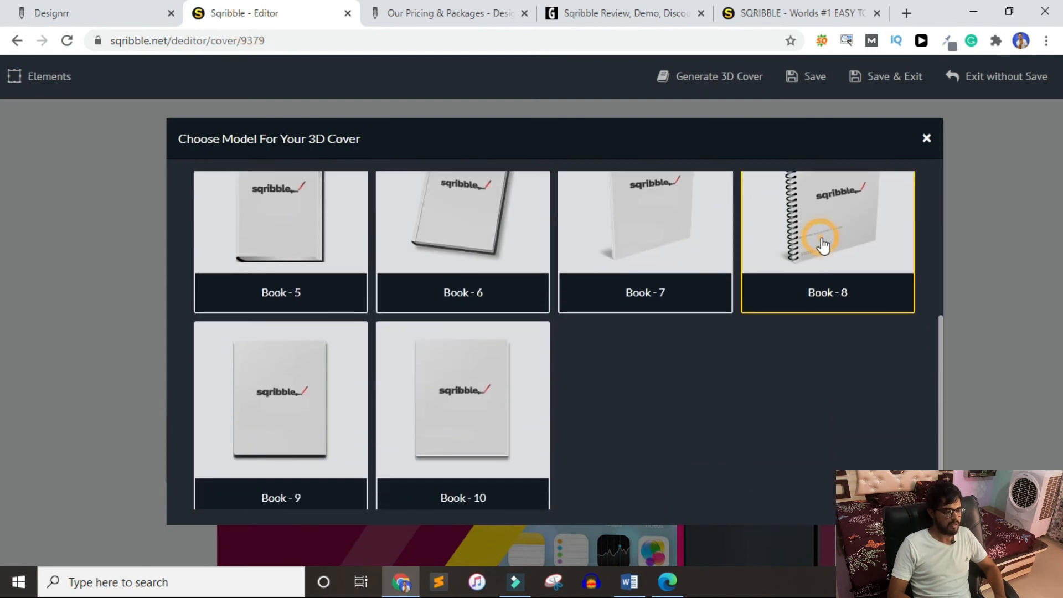
- Preview the Designrr project cover on the second 3D book design and return to Sqribble to view its generated cover
left_click(99, 12)
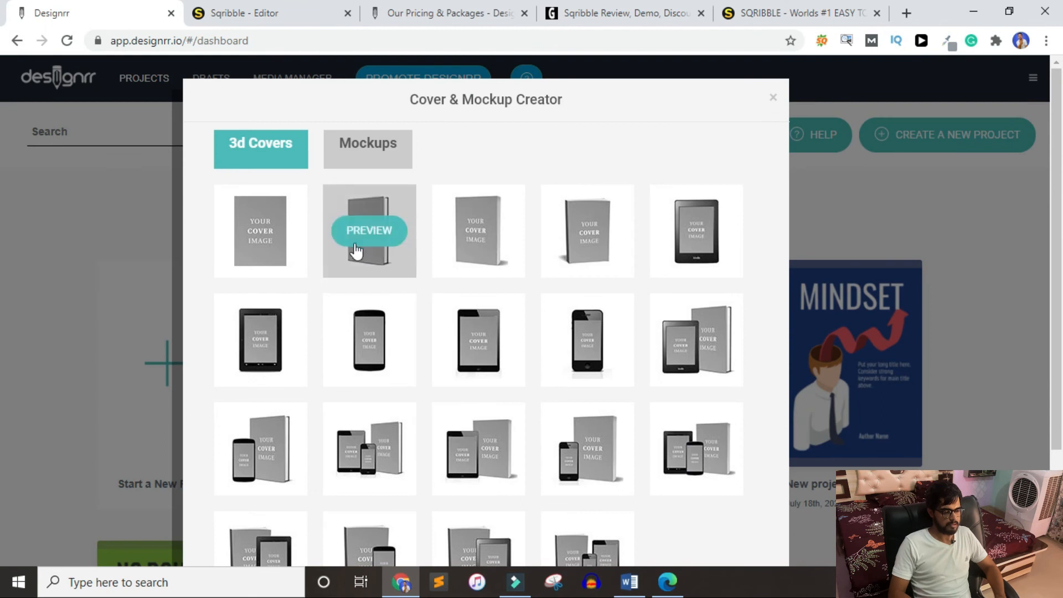
left_click(362, 234)
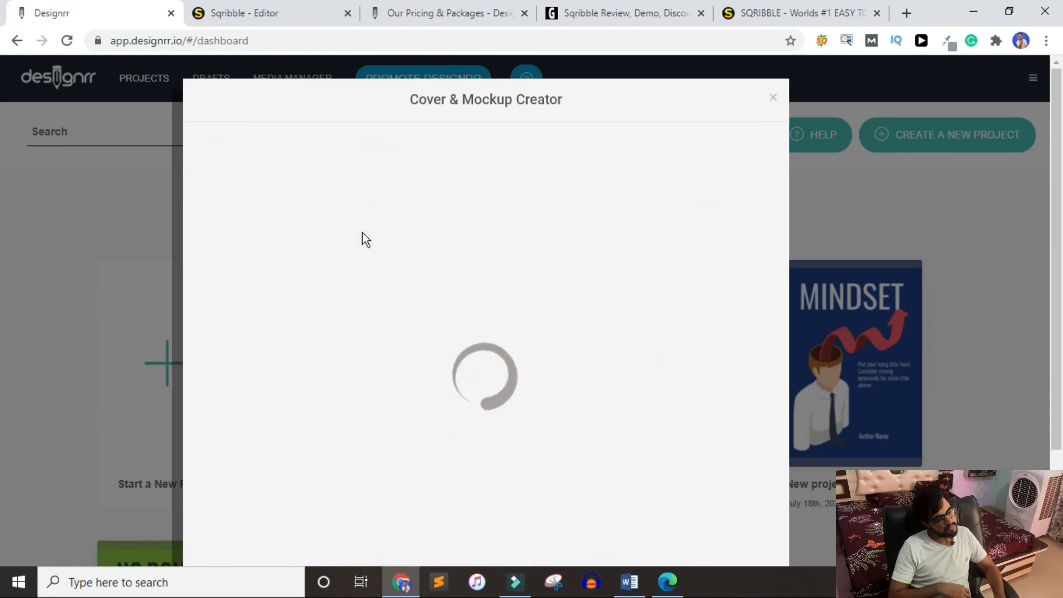
left_click(322, 23)
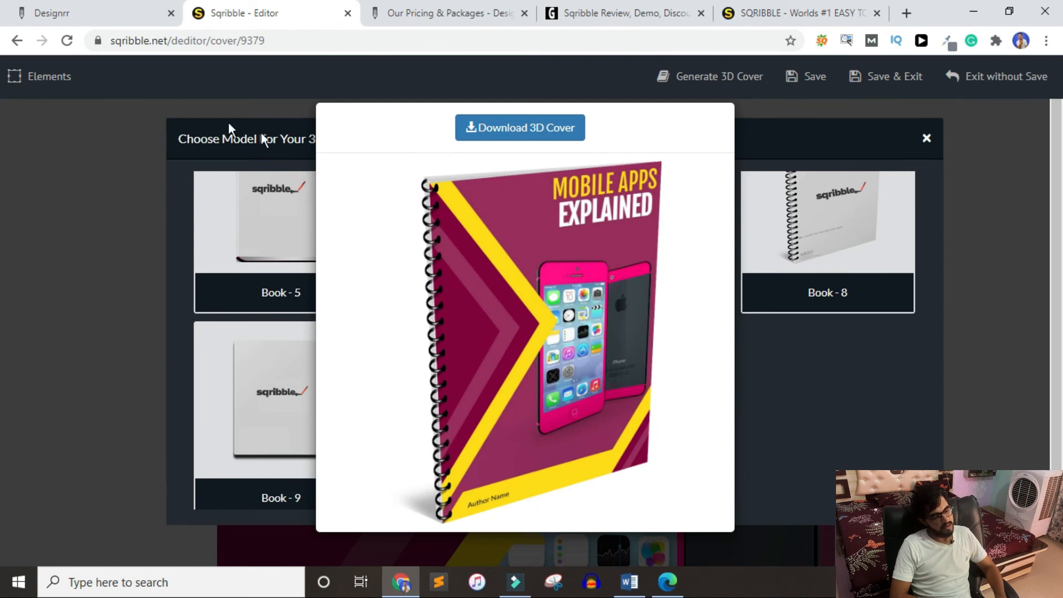
- Switch to Designrr to examine its Hardback 3D cover preview and compare it with the spiral-bound cover in Sqribble
left_click(83, 14)
scroll(567, 274, "down", 3)
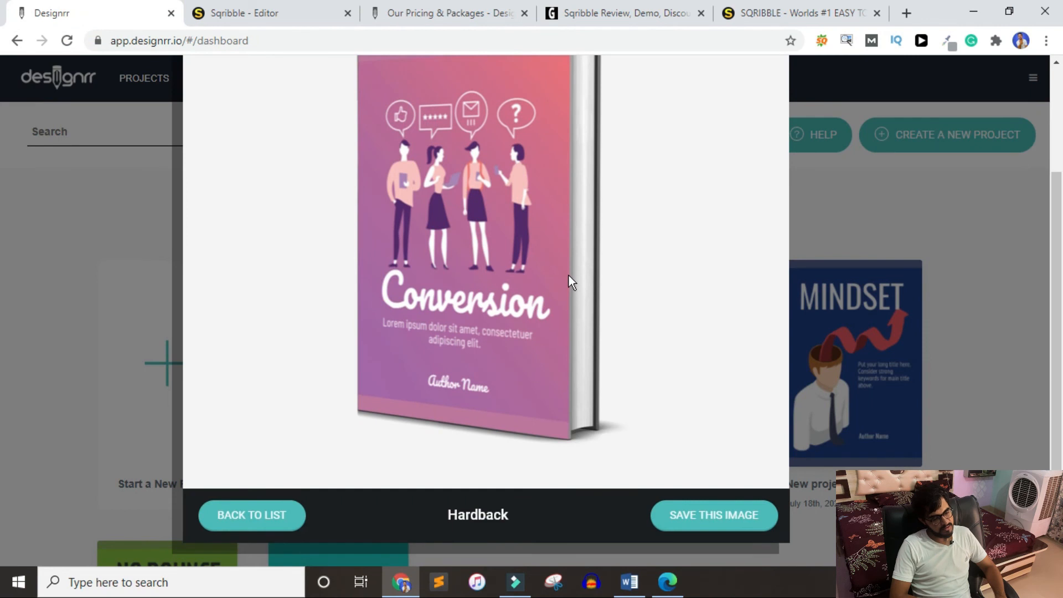
scroll(524, 375, "up", 3)
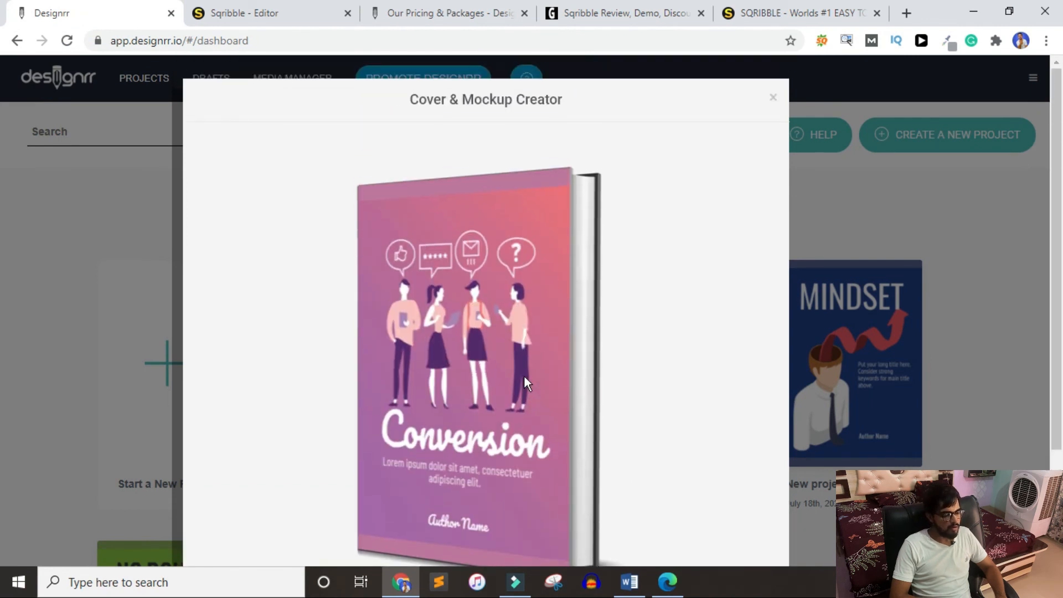
scroll(524, 377, "down", 3)
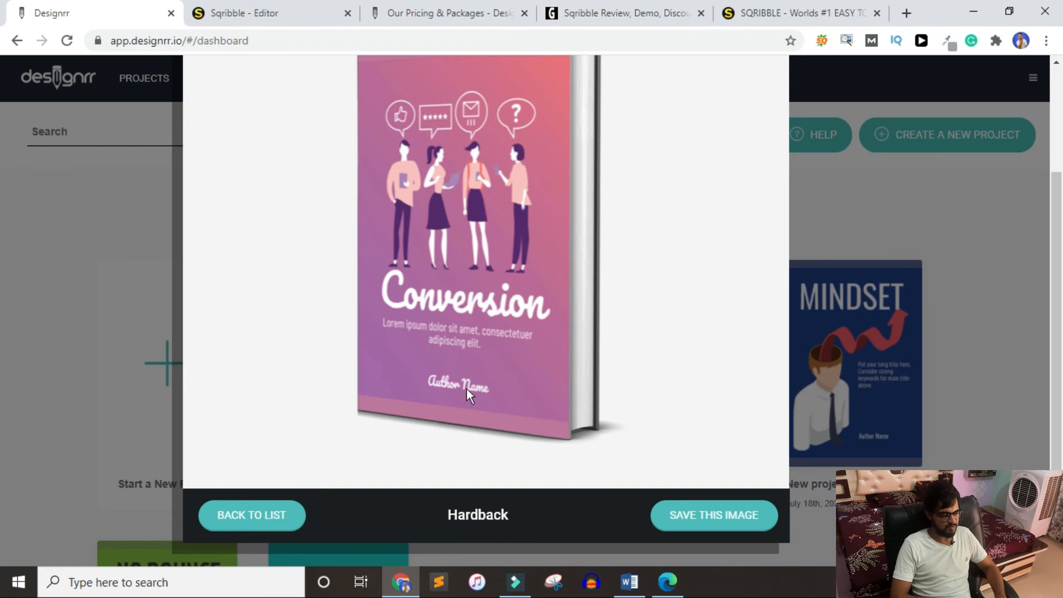
left_click(238, 14)
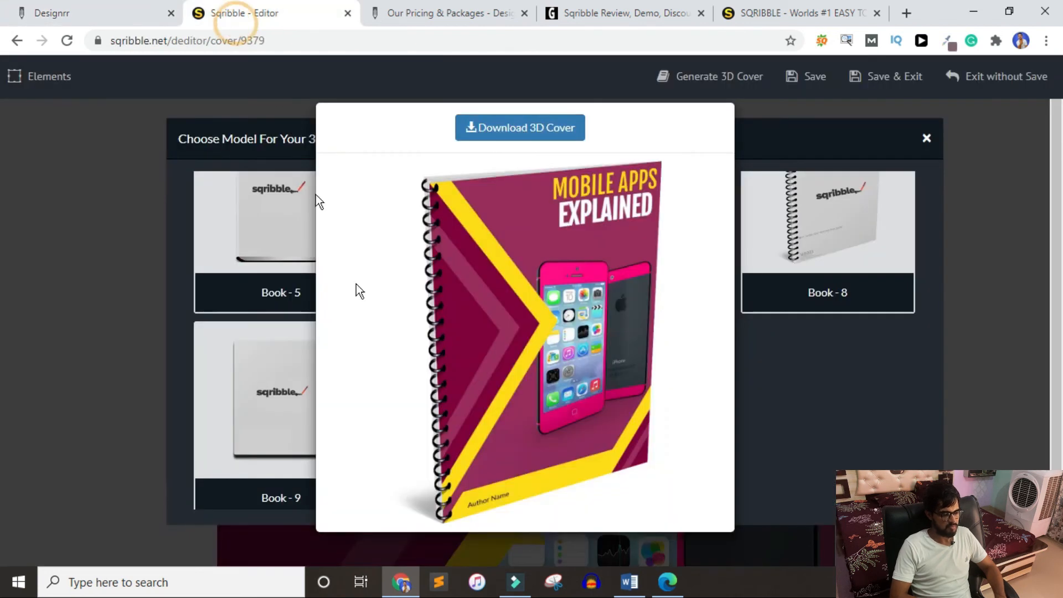
- Return to Designrr and close the Cover & Mockup Creator to show the export options of the first project
left_click(21, 14)
left_click(12, 310)
mouse_move(302, 295)
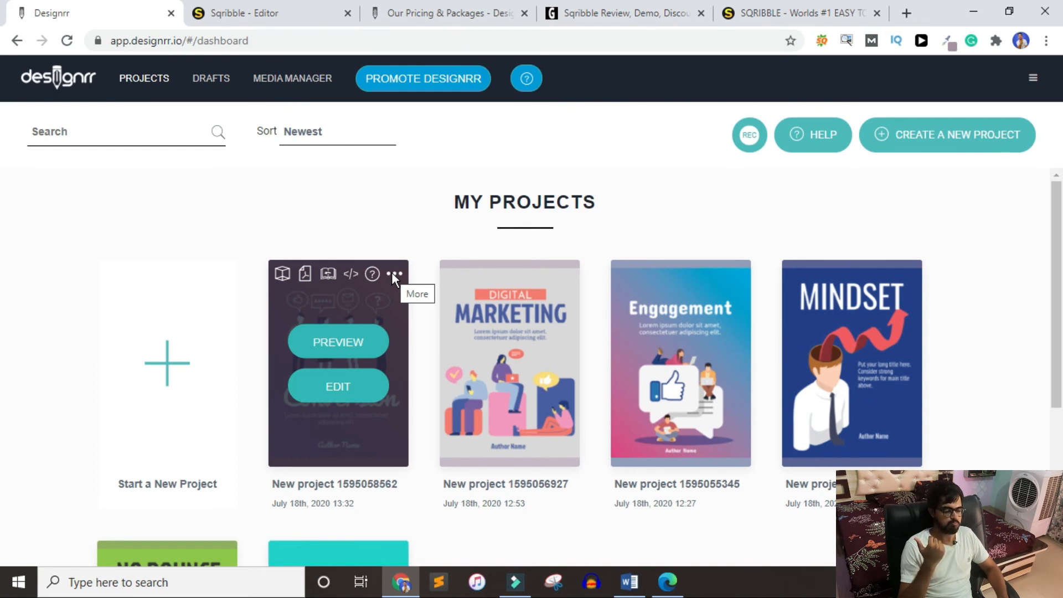
- Switch to Edge, review the exported index_2.pdf from its last page back to the cover, and return to the Designrr dashboard
left_click(668, 581)
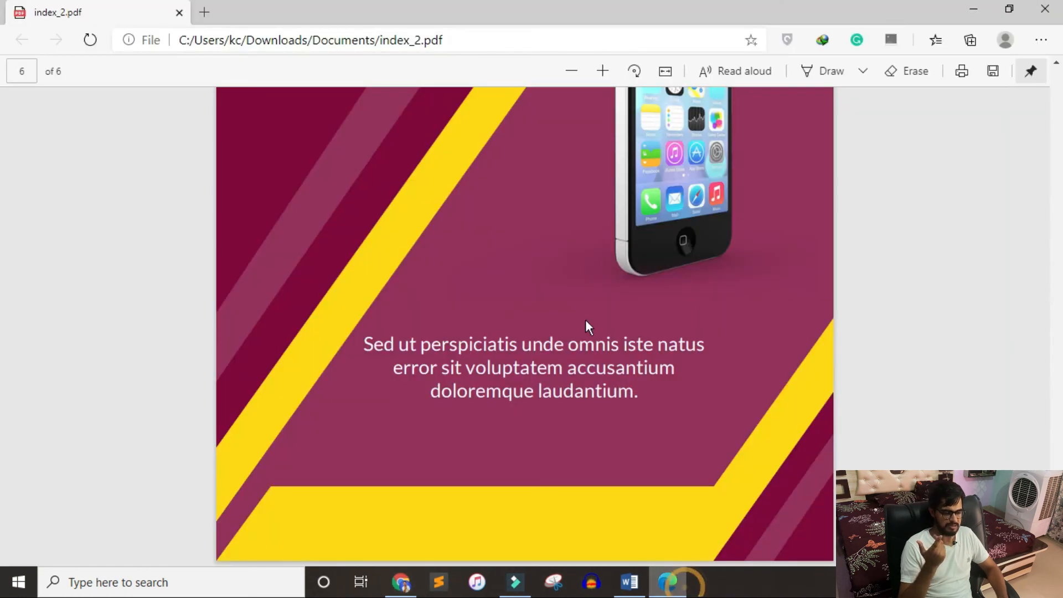
scroll(510, 278, "up", 20)
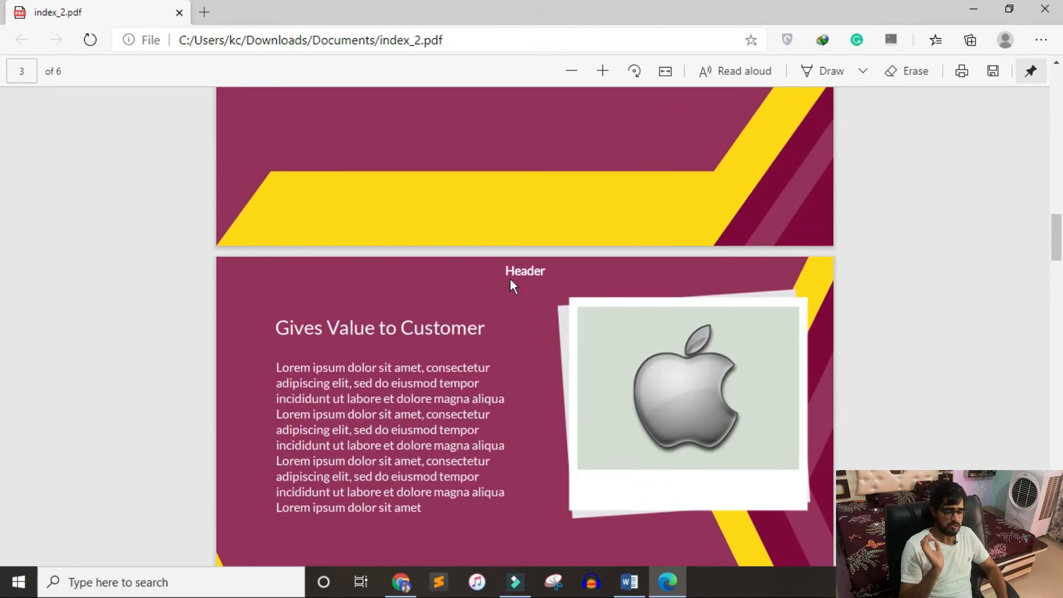
scroll(509, 277, "up", 15)
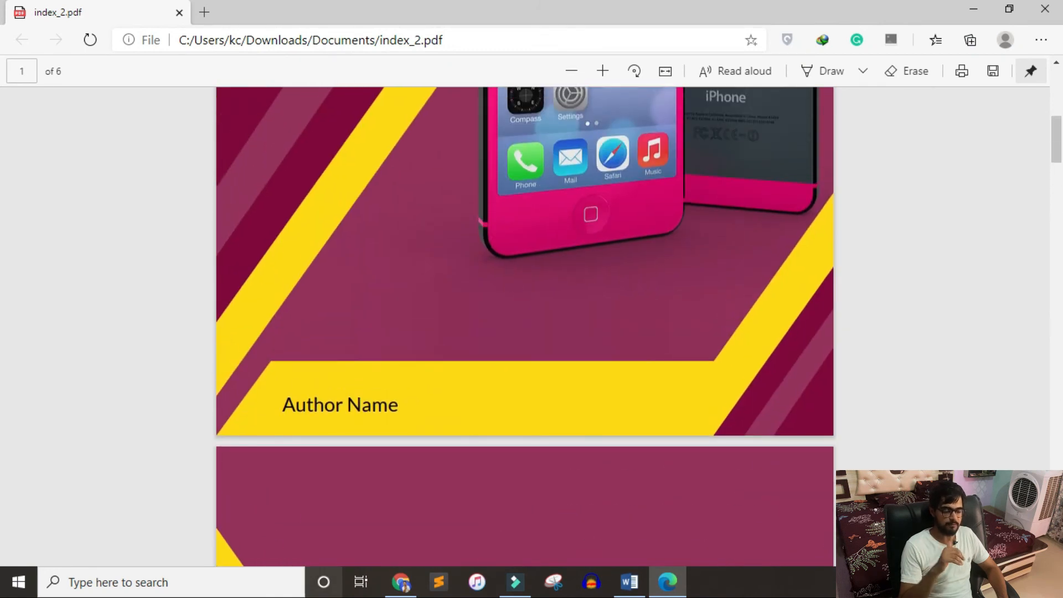
mouse_move(383, 593)
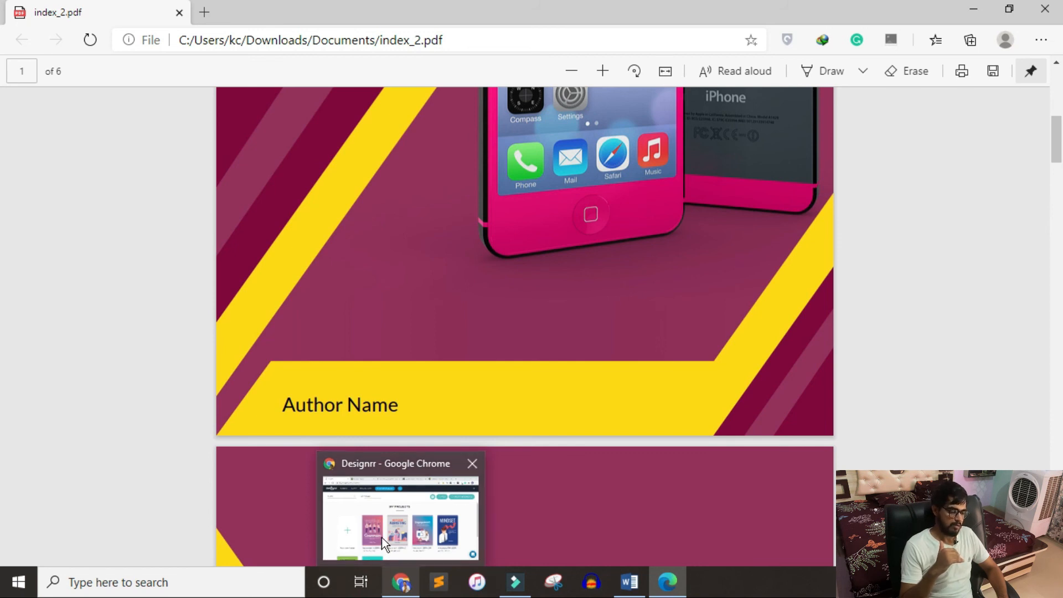
left_click(419, 466)
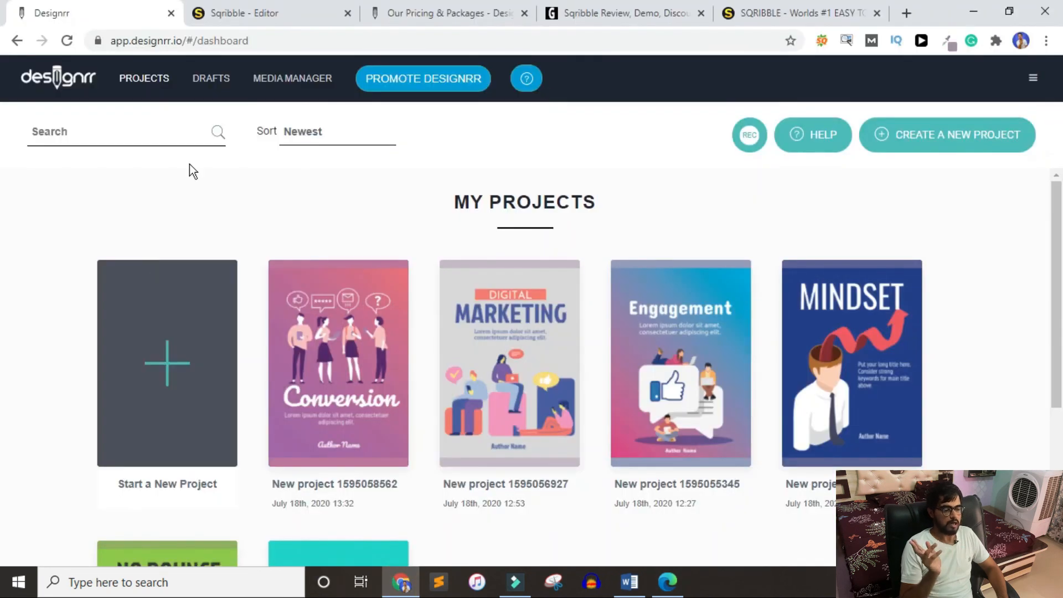
- Open the Sqribble review page and read the "How To Write Non-Fiction Book" bonus, highlighting its bestselling author credit
left_click(438, 13)
left_click(626, 14)
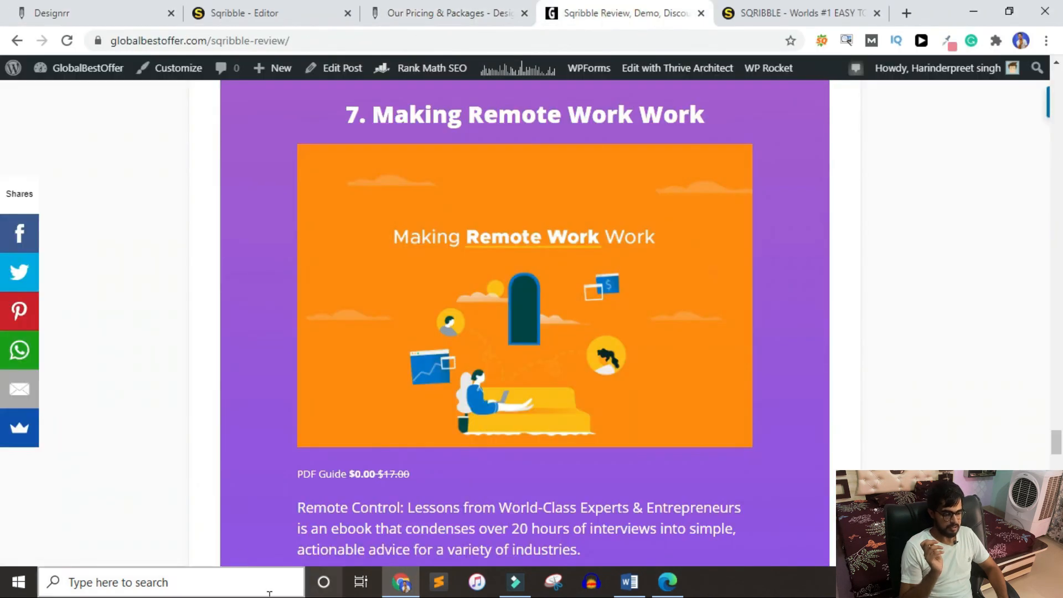
scroll(496, 299, "up", 15)
scroll(497, 303, "up", 20)
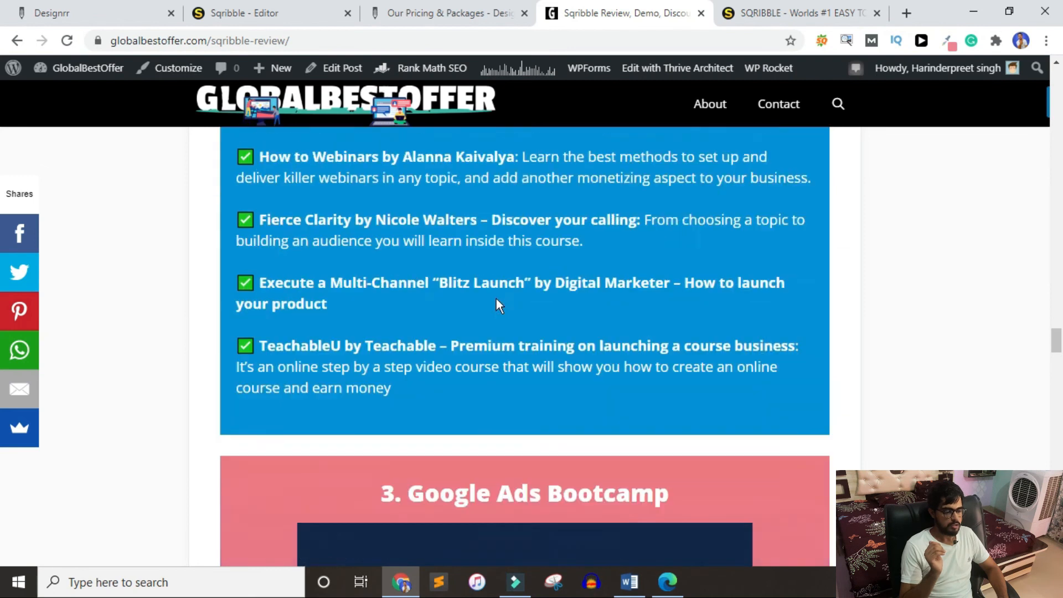
scroll(496, 299, "down", 8)
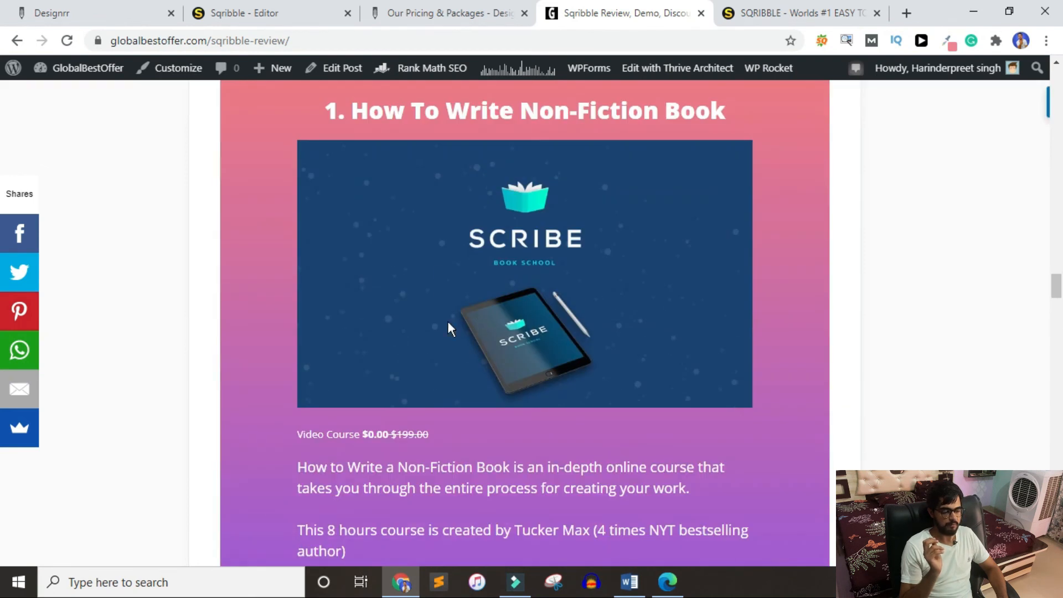
scroll(699, 460, "down", 3)
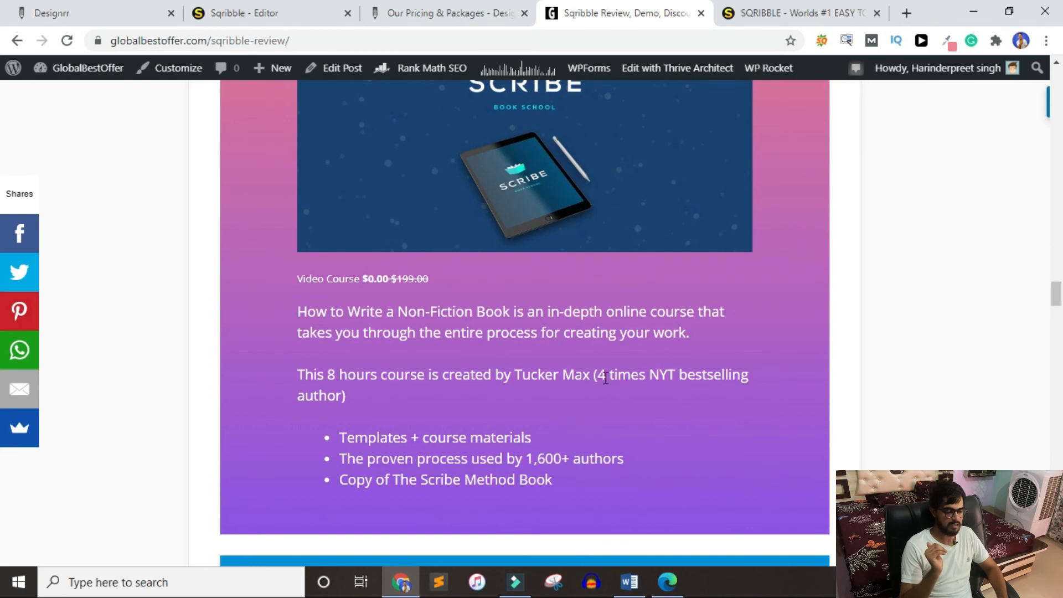
left_click_drag(605, 376, 687, 377)
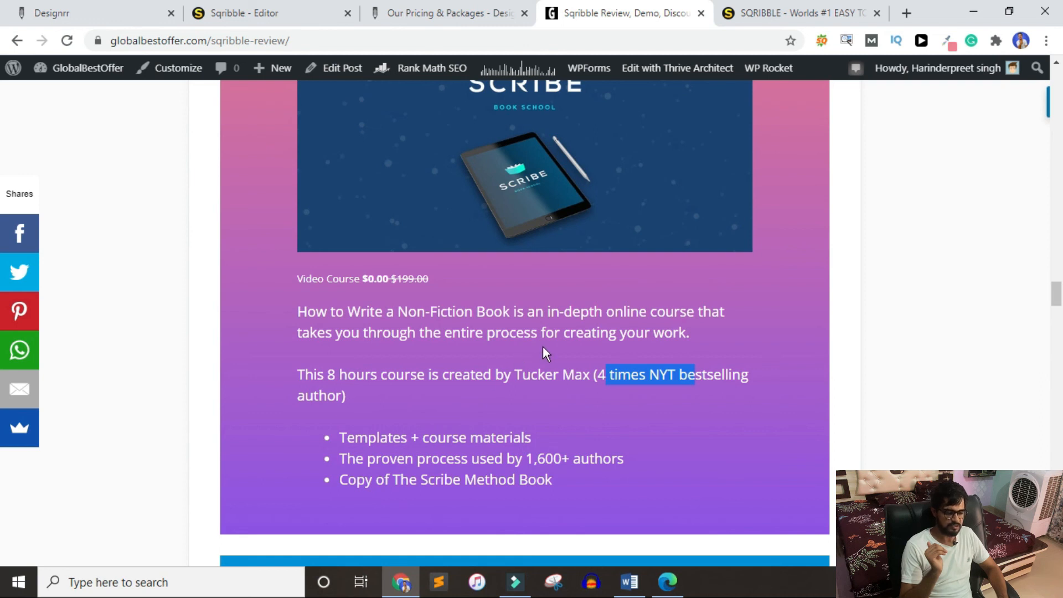
- Follow the real price link of the Online Courses Pack bonus and check the bundle's pricing plan against the review page
scroll(580, 438, "down", 3)
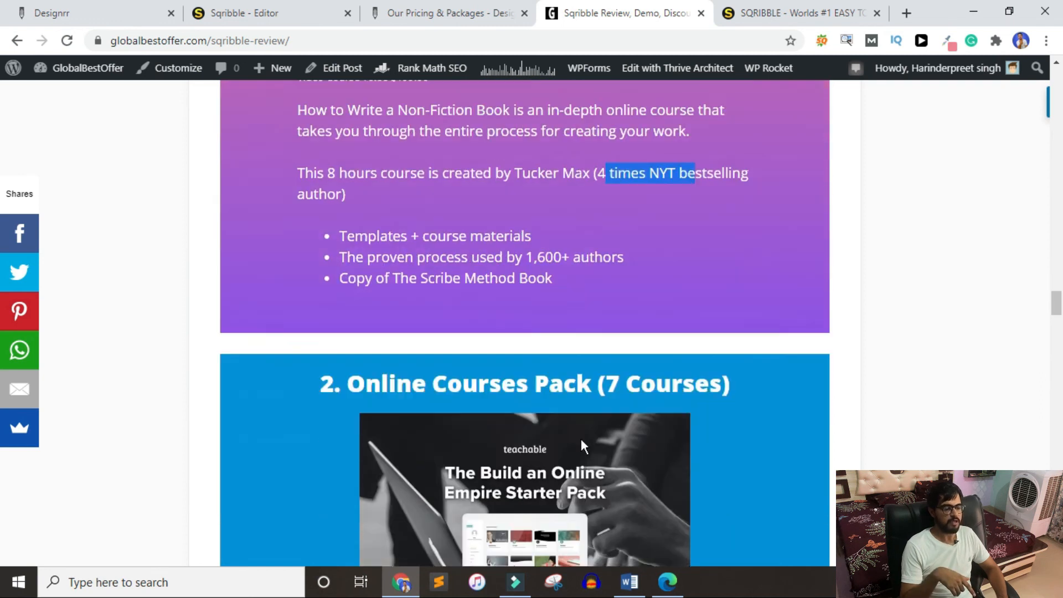
scroll(580, 438, "down", 4)
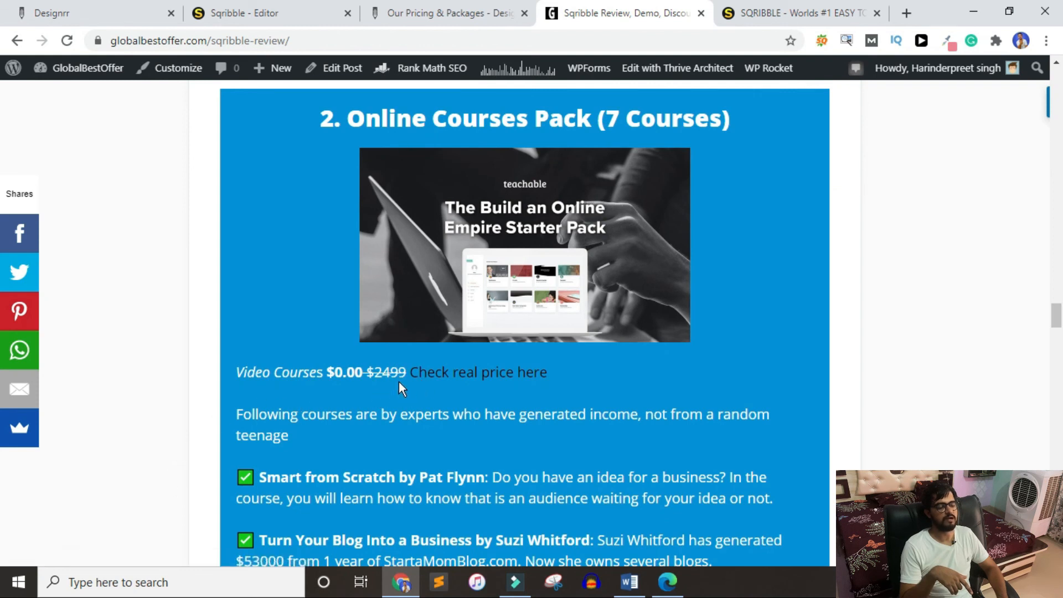
left_click(484, 375)
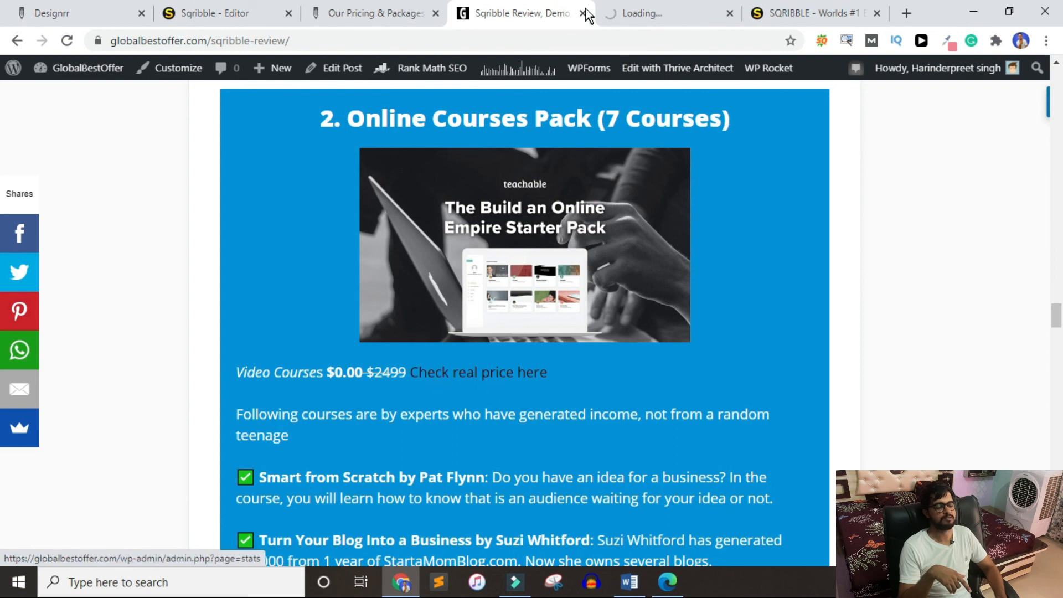
left_click(644, 15)
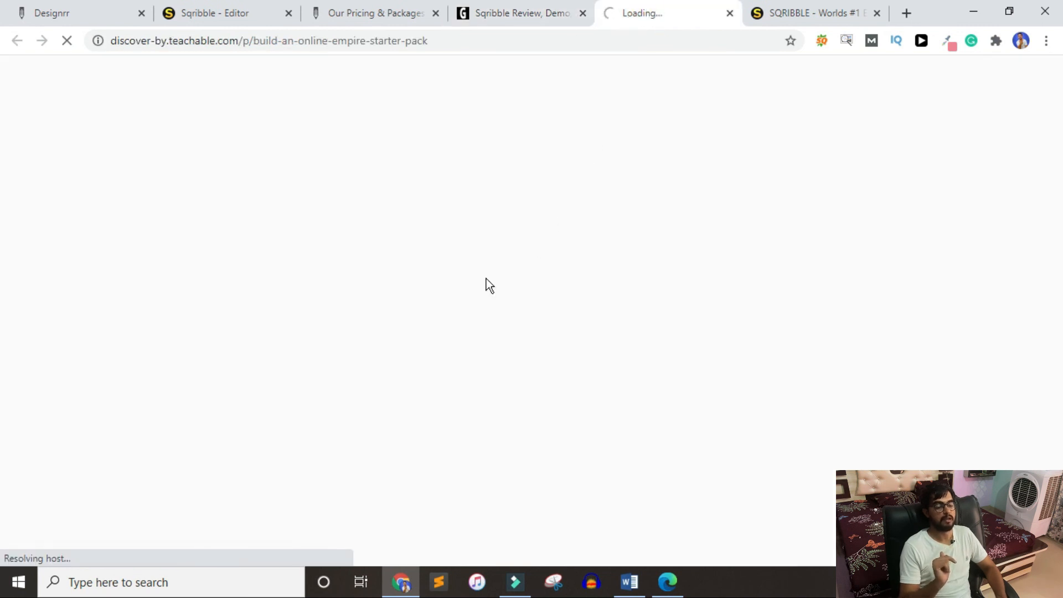
left_click(513, 14)
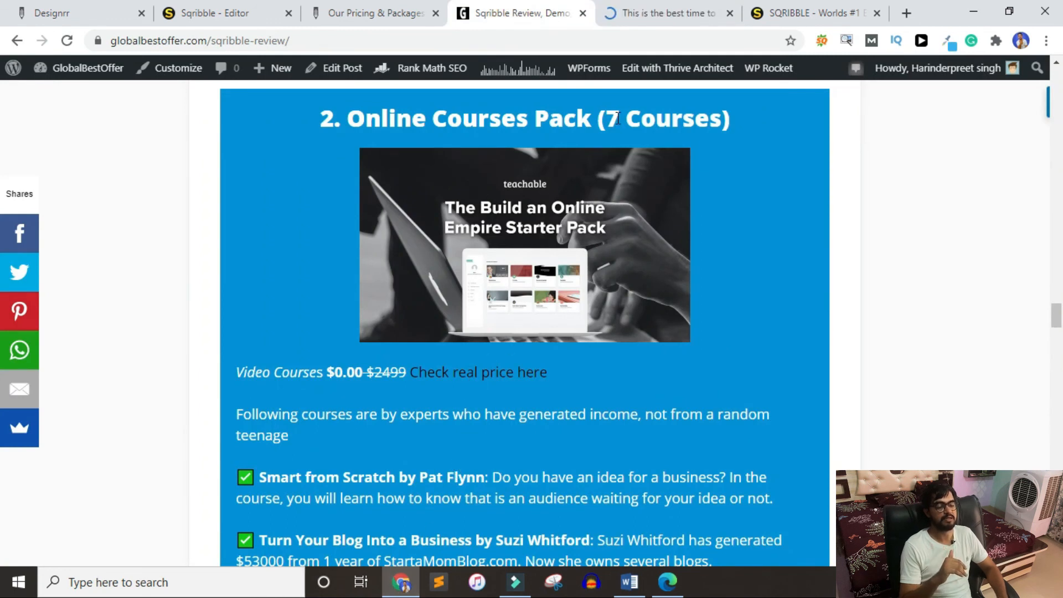
left_click(690, 13)
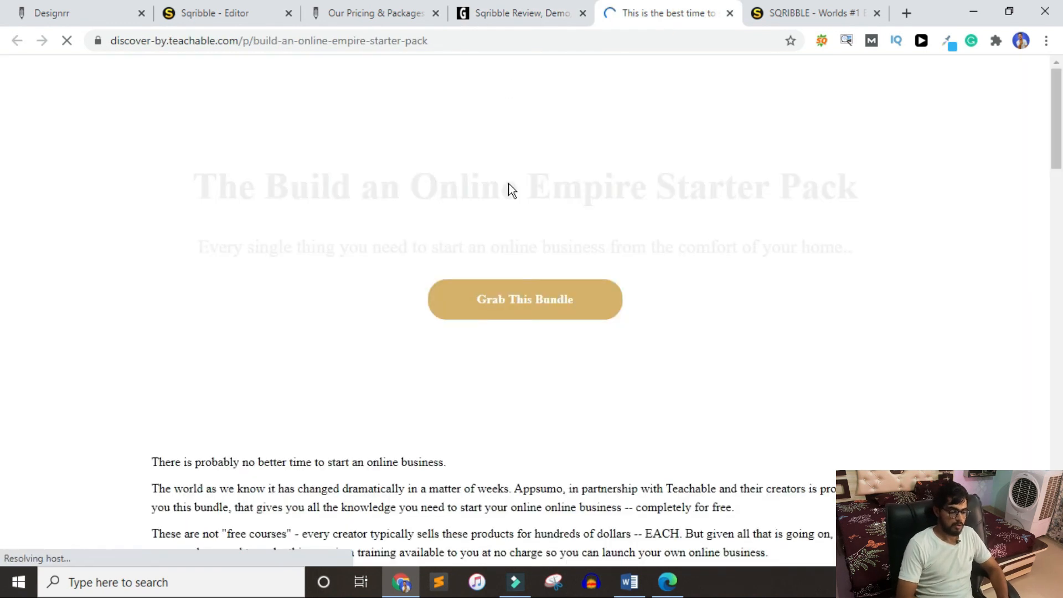
left_click(556, 299)
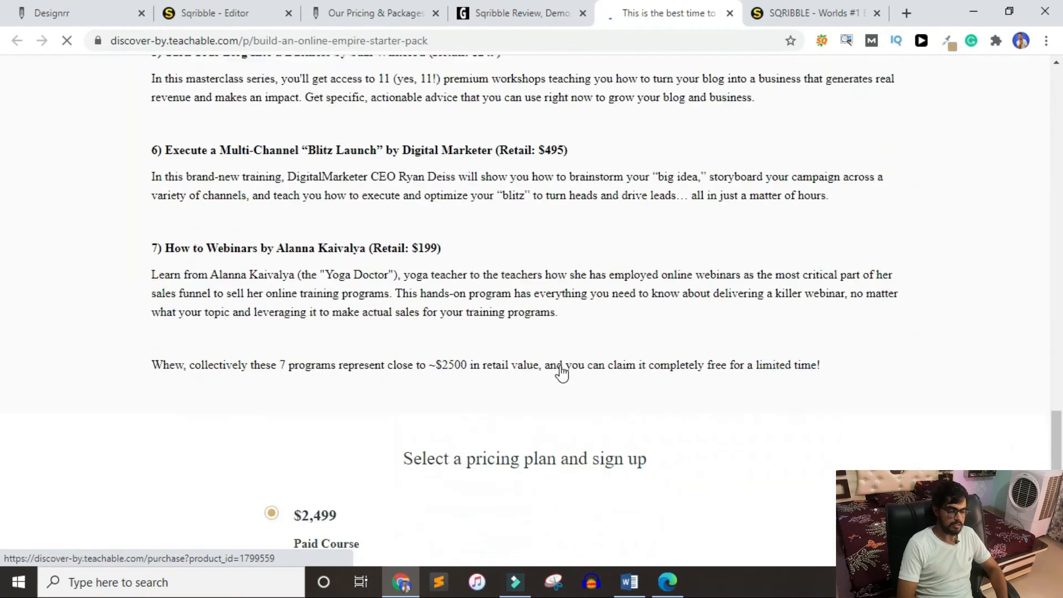
left_click(543, 14)
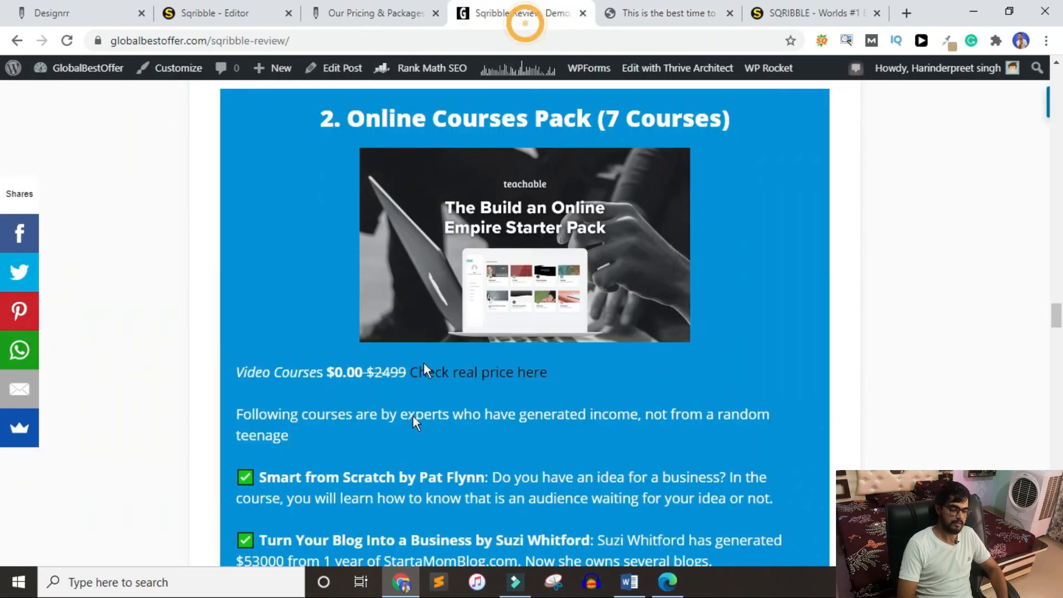
left_click(665, 14)
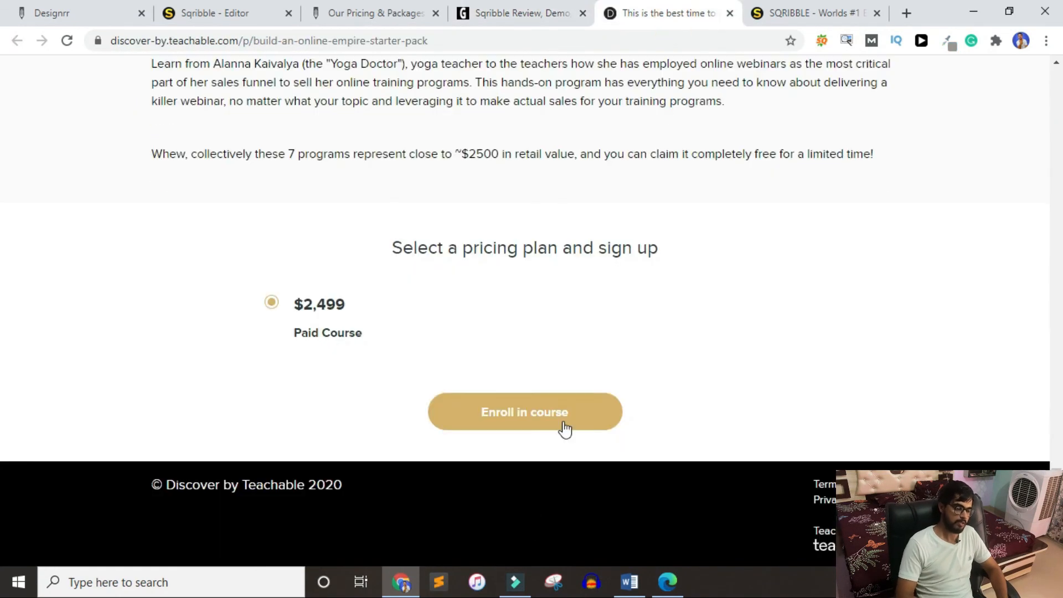
- Return to the Sqribble review and examine the bonuses from the Online Courses Pack list through "Making Remote Work Work"
left_click(521, 14)
scroll(522, 431, "down", 10)
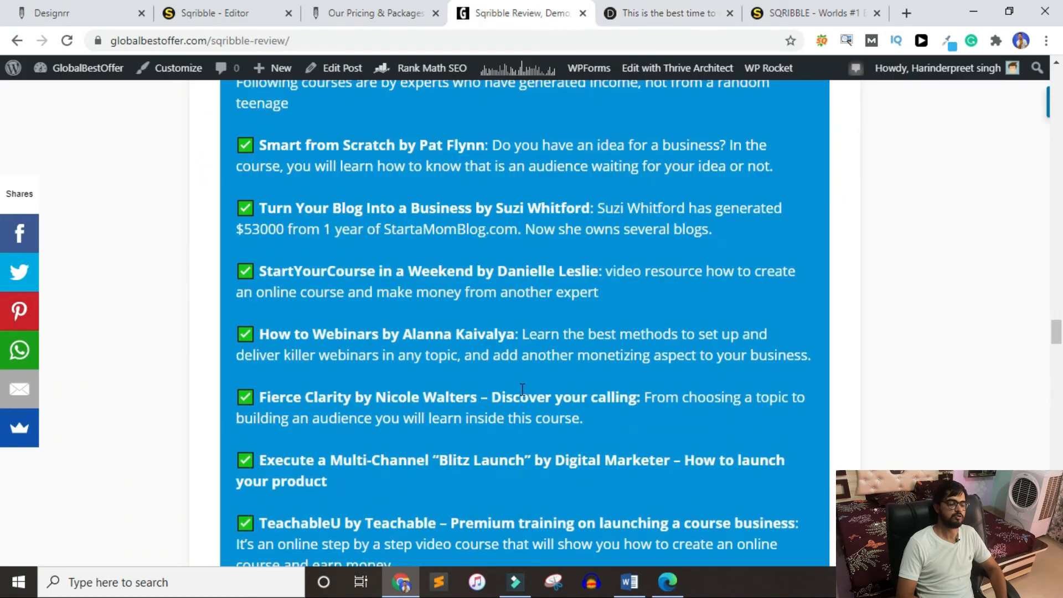
scroll(522, 431, "down", 1)
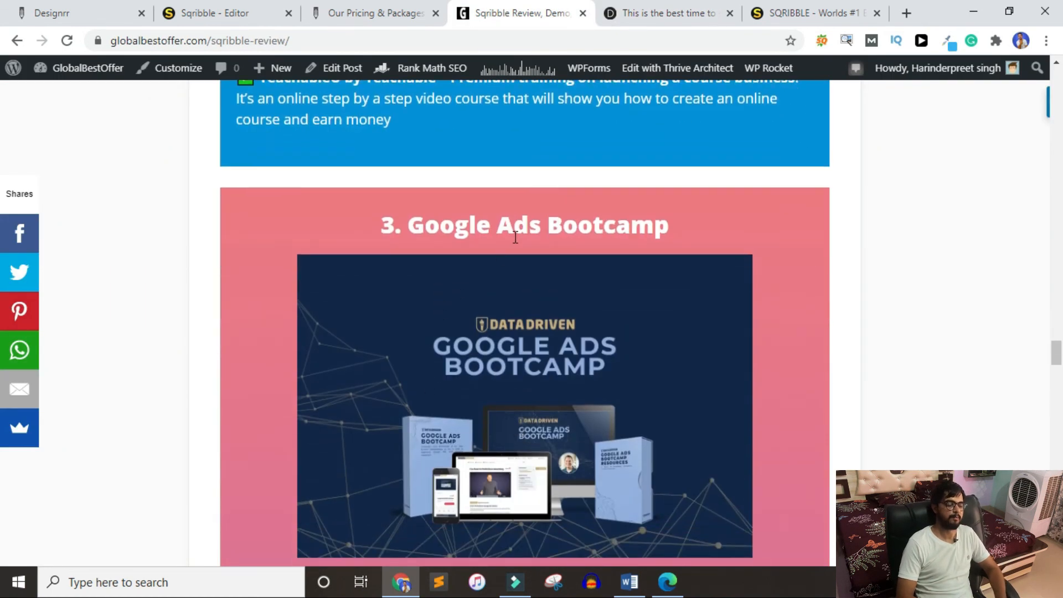
scroll(547, 423, "down", 15)
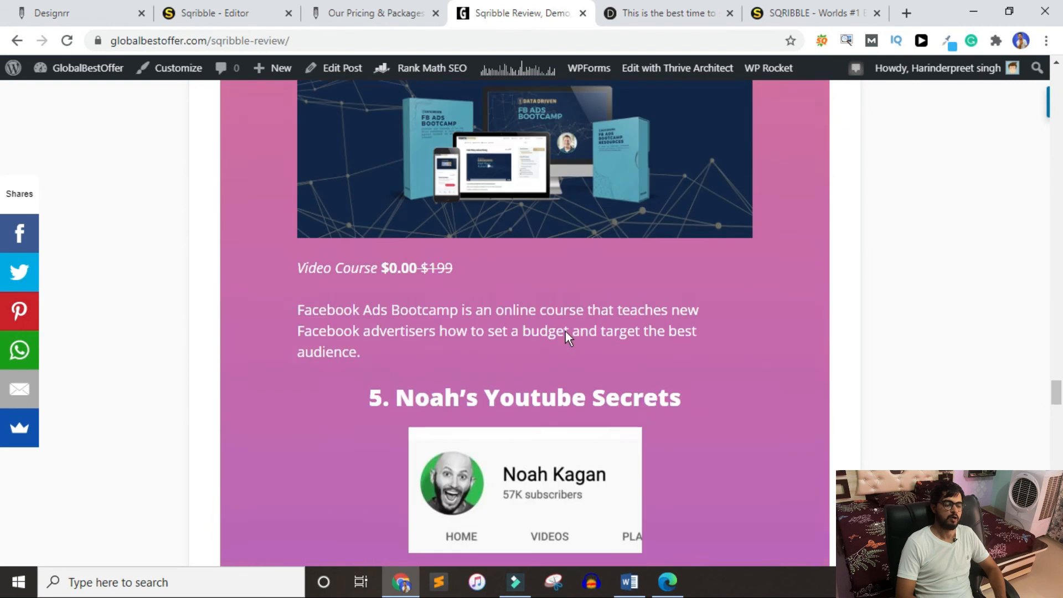
scroll(611, 180, "down", 5)
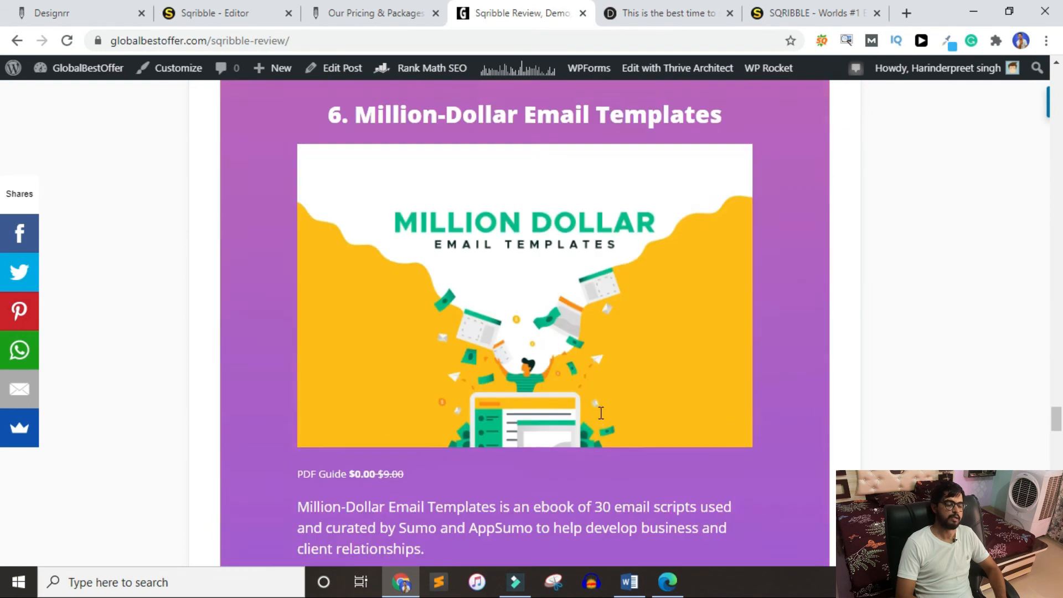
scroll(505, 227, "up", 3)
scroll(580, 379, "down", 12)
scroll(580, 379, "up", 5)
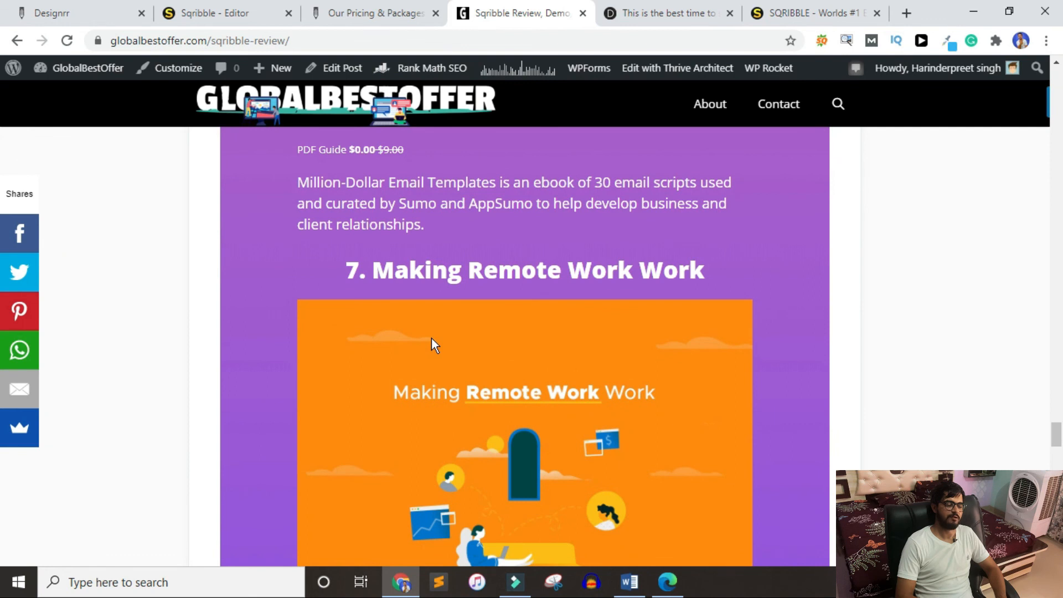
left_click_drag(416, 276, 615, 388)
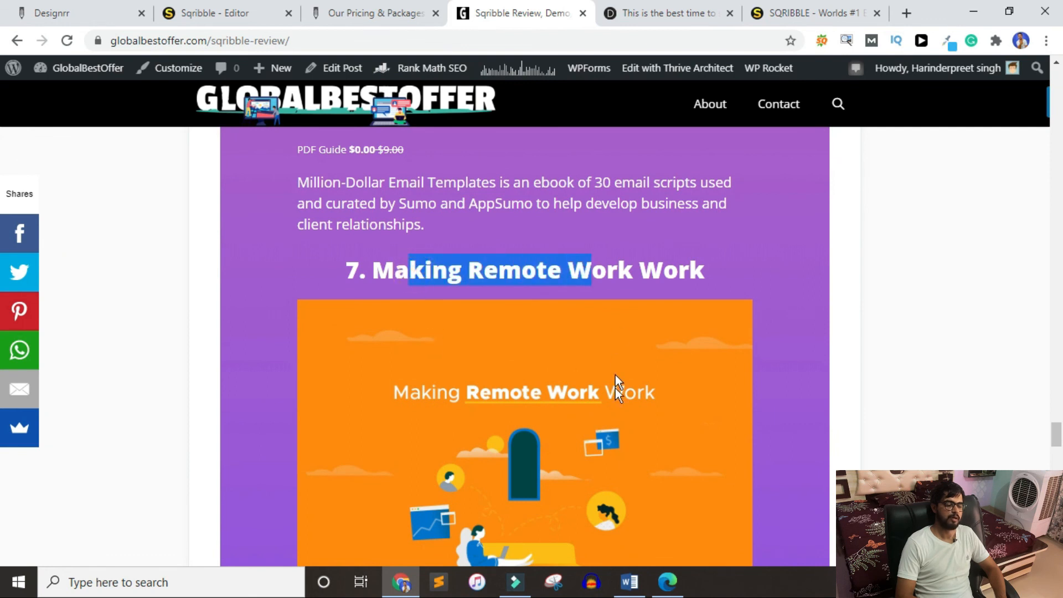
- Read the author-written bonus ebooks section, highlighting the "Email List Building Masterclass" and "Crush Email Marketing Campaign" titles
scroll(616, 440, "down", 10)
scroll(616, 440, "down", 2)
scroll(615, 441, "up", 2)
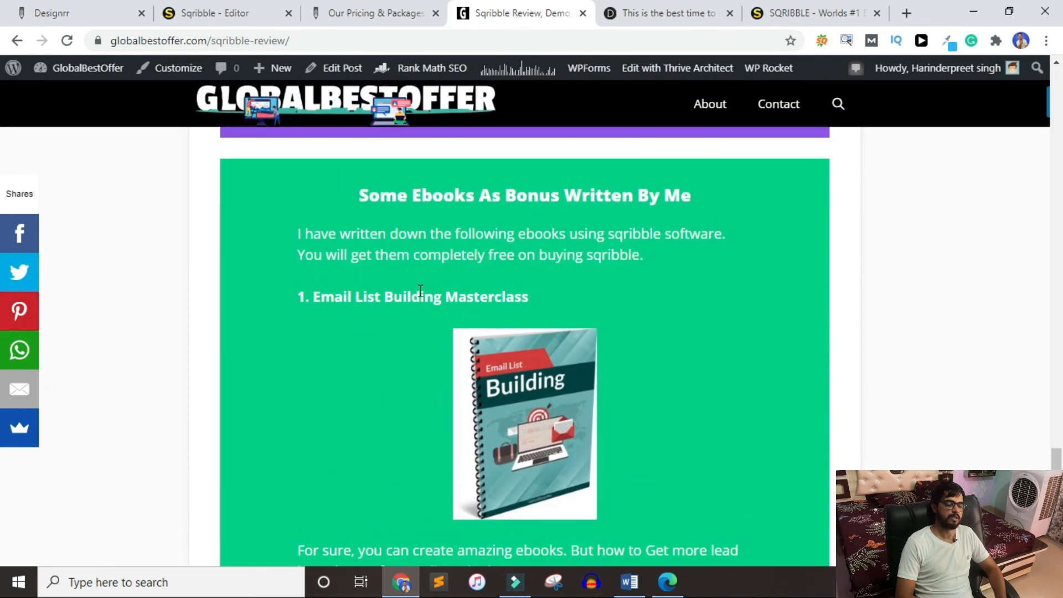
left_click_drag(326, 302, 532, 308)
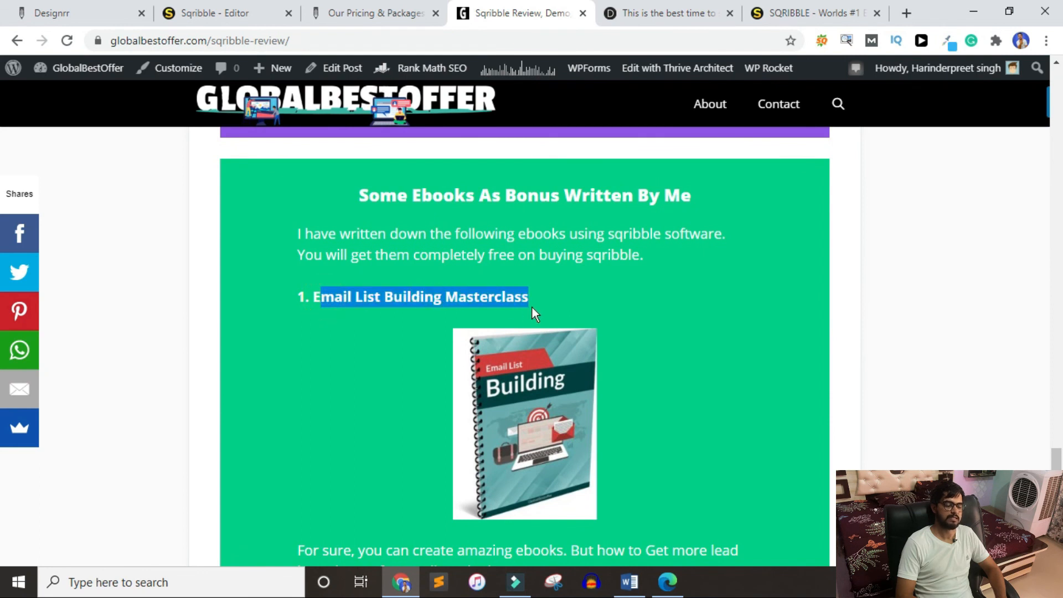
scroll(561, 481, "down", 7)
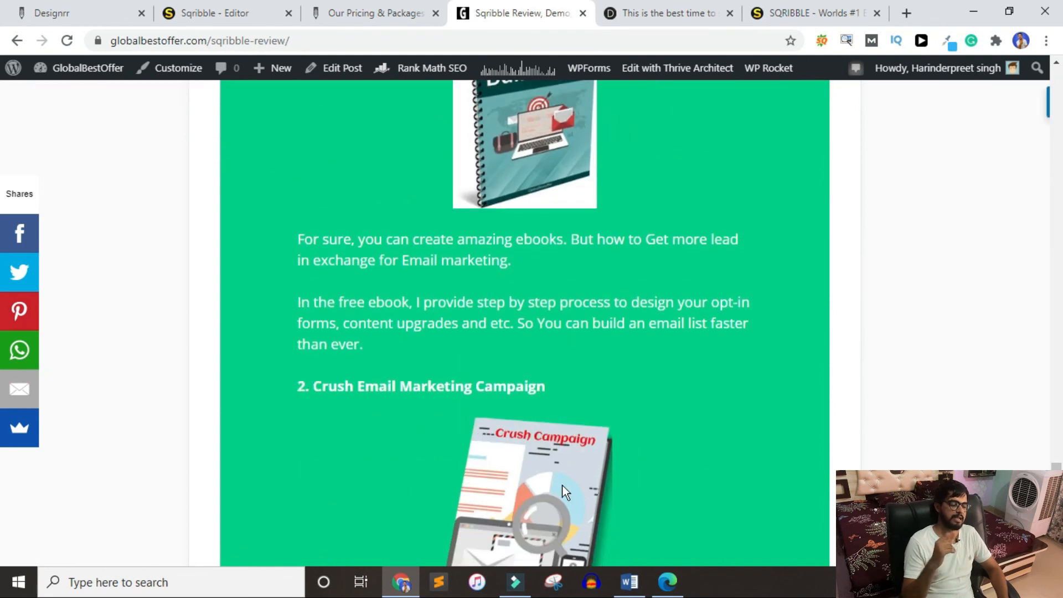
scroll(562, 485, "down", 2)
left_click(315, 234)
left_click_drag(328, 236, 547, 236)
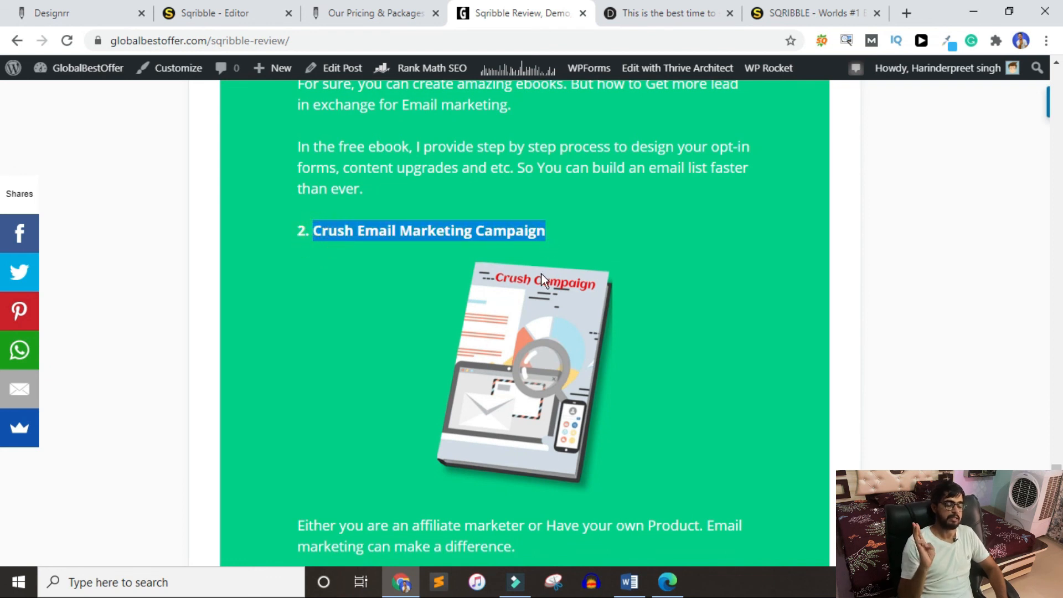
- Open the affiliate dashboard proof image under the Crush Email Marketing Campaign bonus in a new tab and examine its earnings figures
scroll(607, 332, "down", 8)
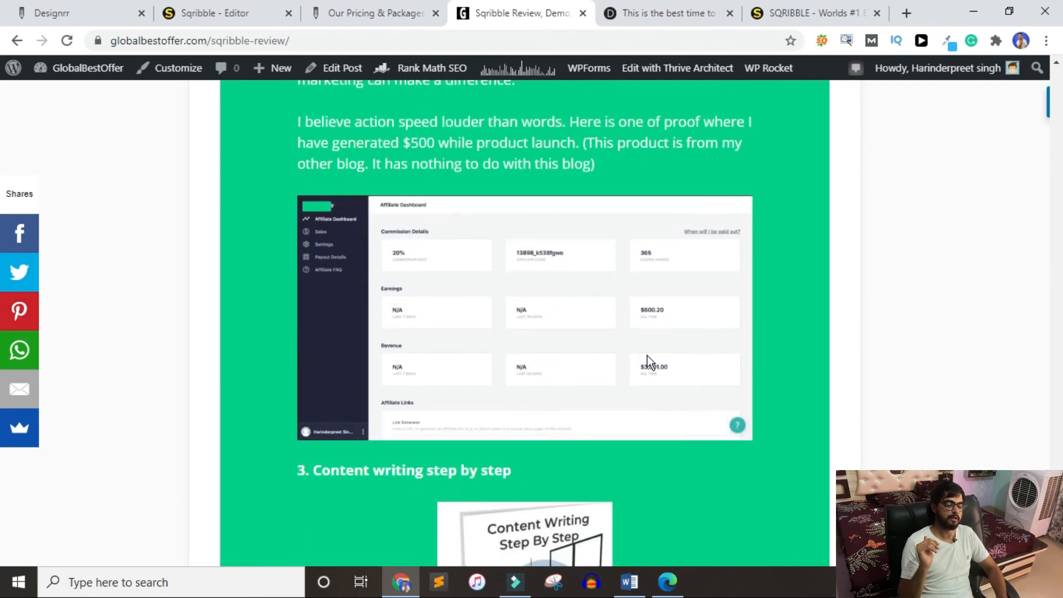
right_click(615, 313)
left_click(637, 324)
left_click(588, 17)
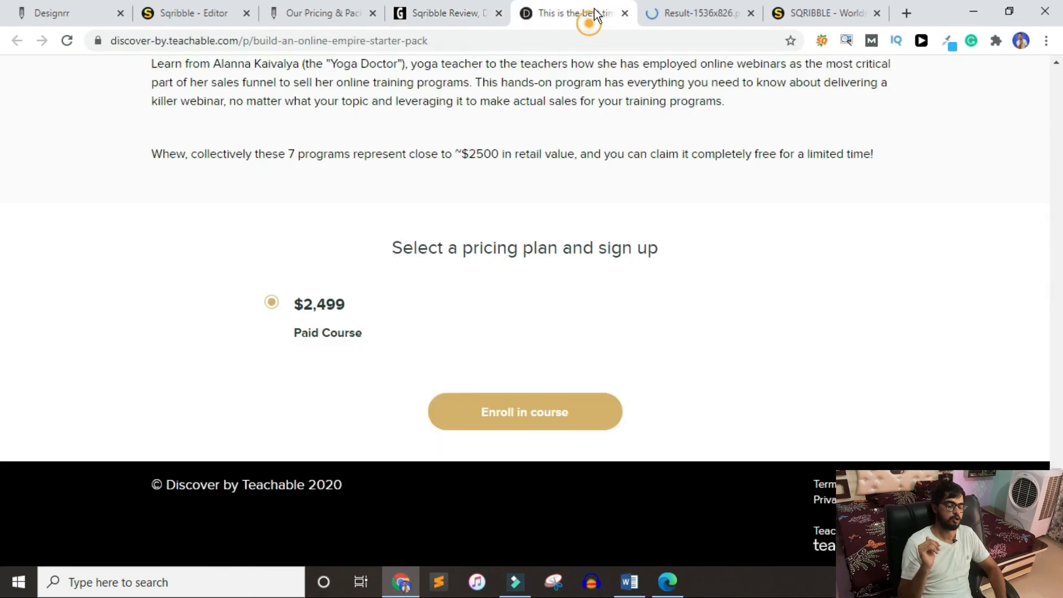
left_click(668, 15)
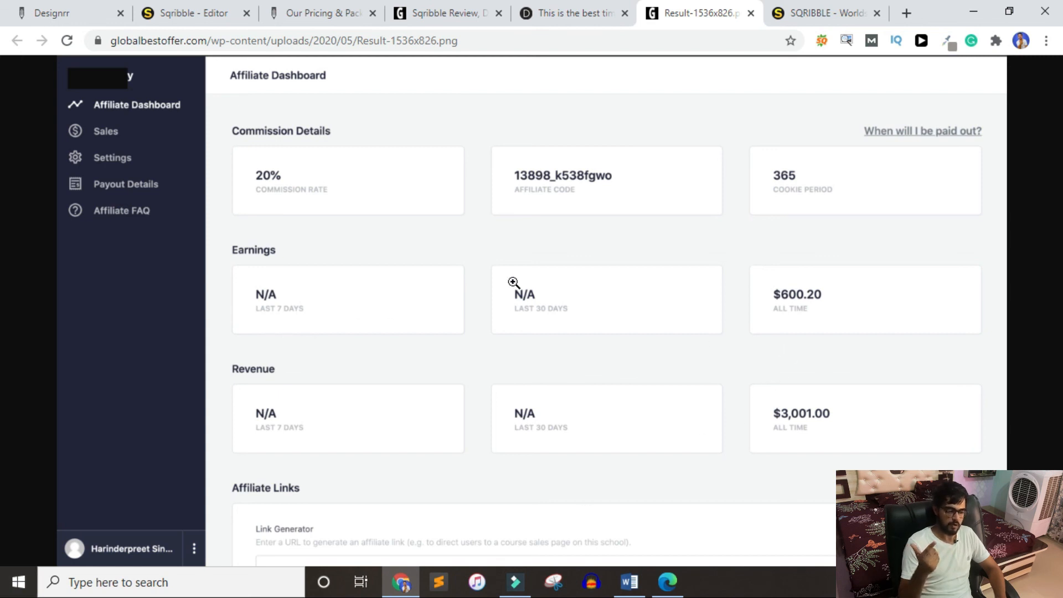
- Return to the Sqribble review and read the "Content writing step by step" bonus through the instructions for claiming all bonuses
left_click(443, 12)
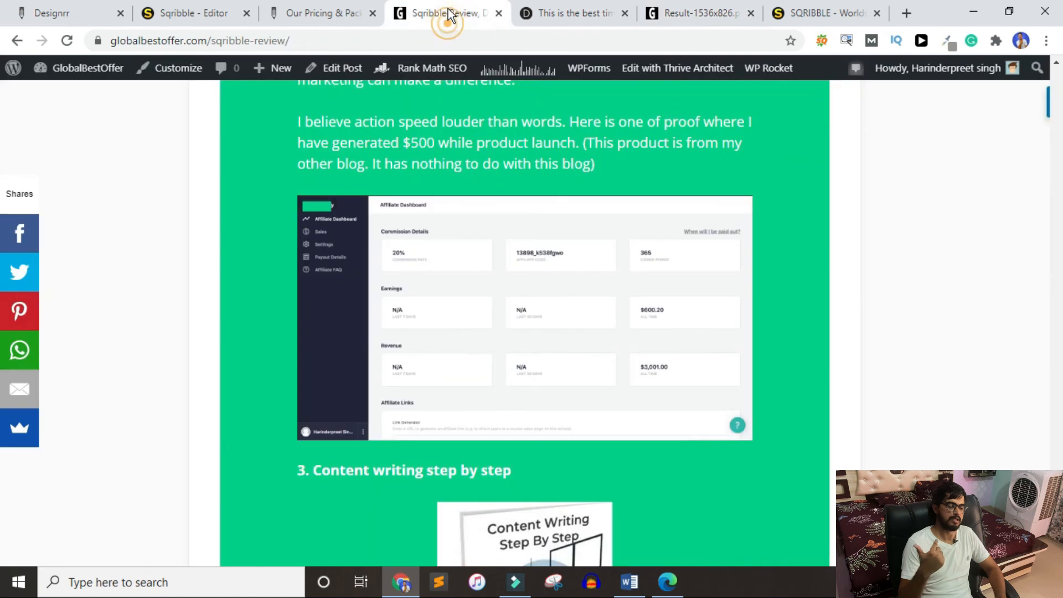
scroll(362, 393, "down", 3)
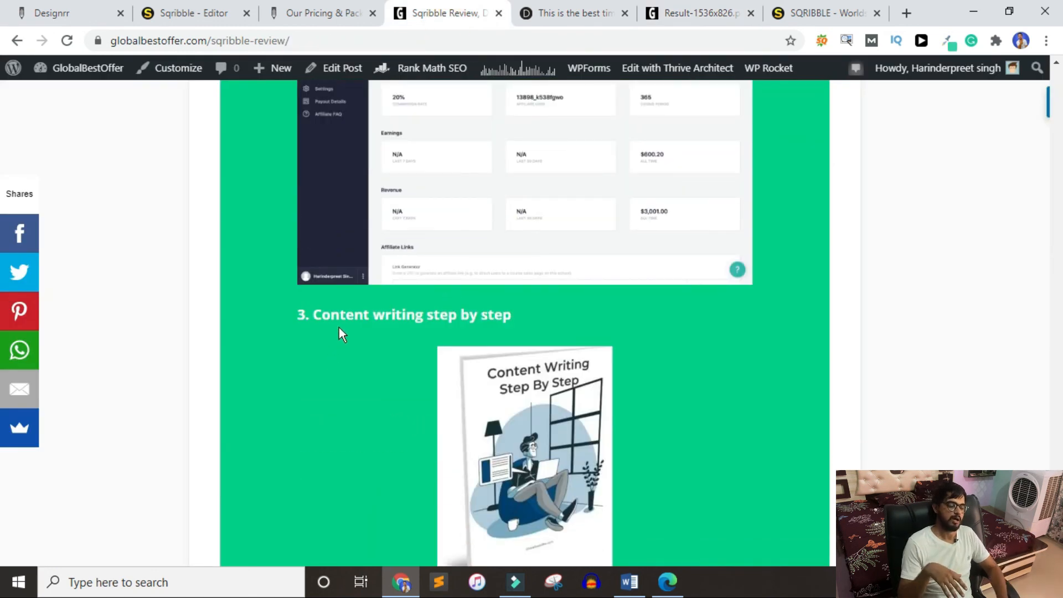
scroll(469, 401, "down", 5)
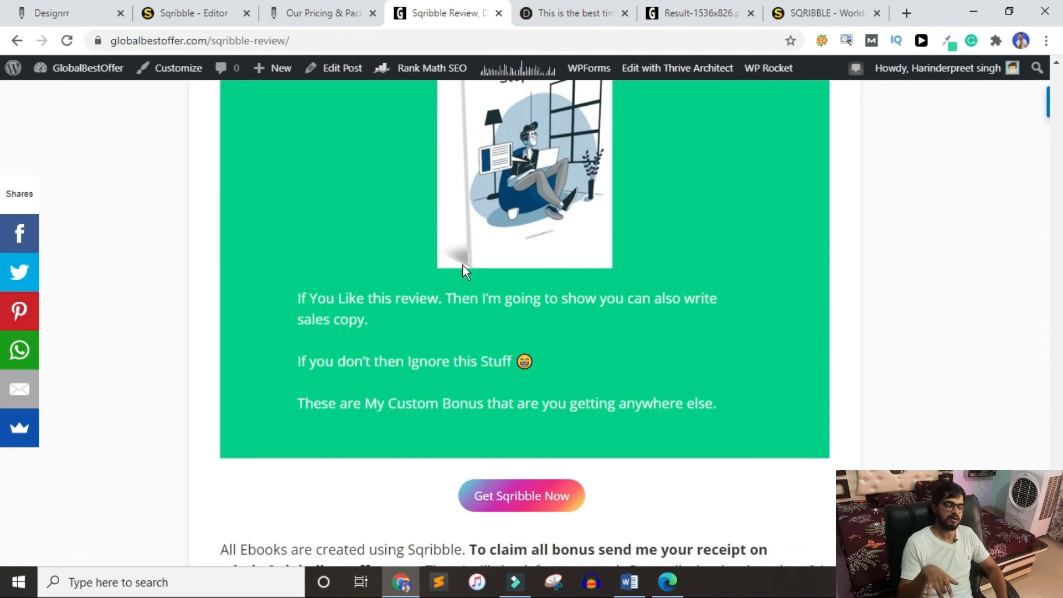
scroll(510, 219, "up", 3)
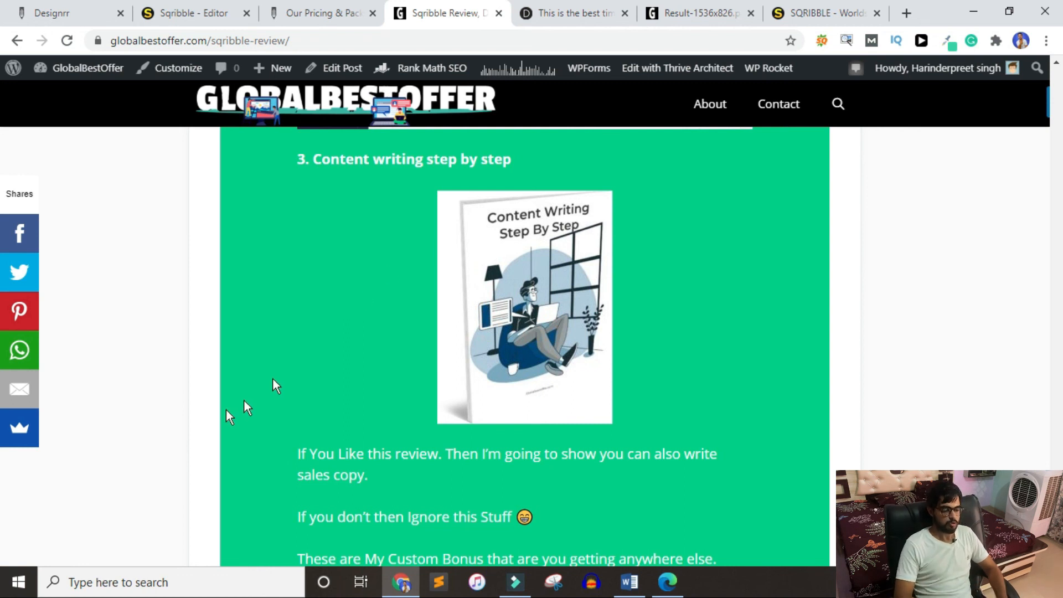
scroll(480, 323, "down", 8)
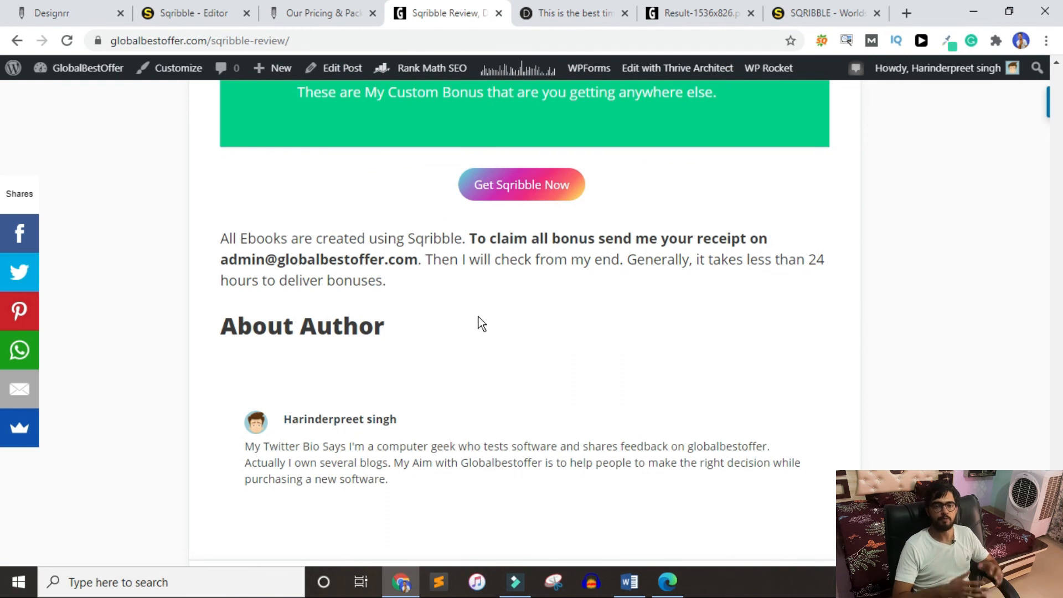